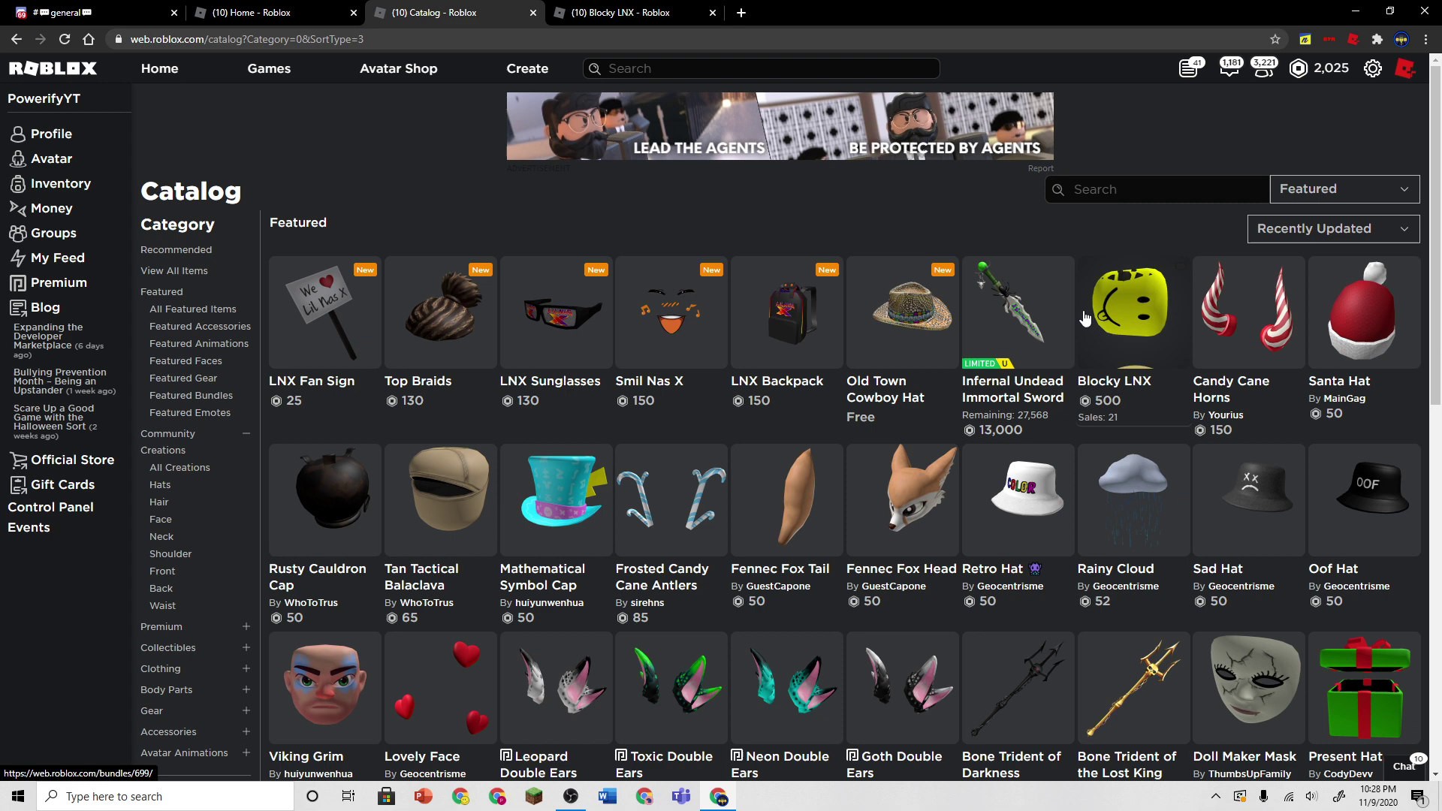
Step: Preview the Blocky LNX bundle outfit, then rotate its Head item preview and close it
click(1133, 315)
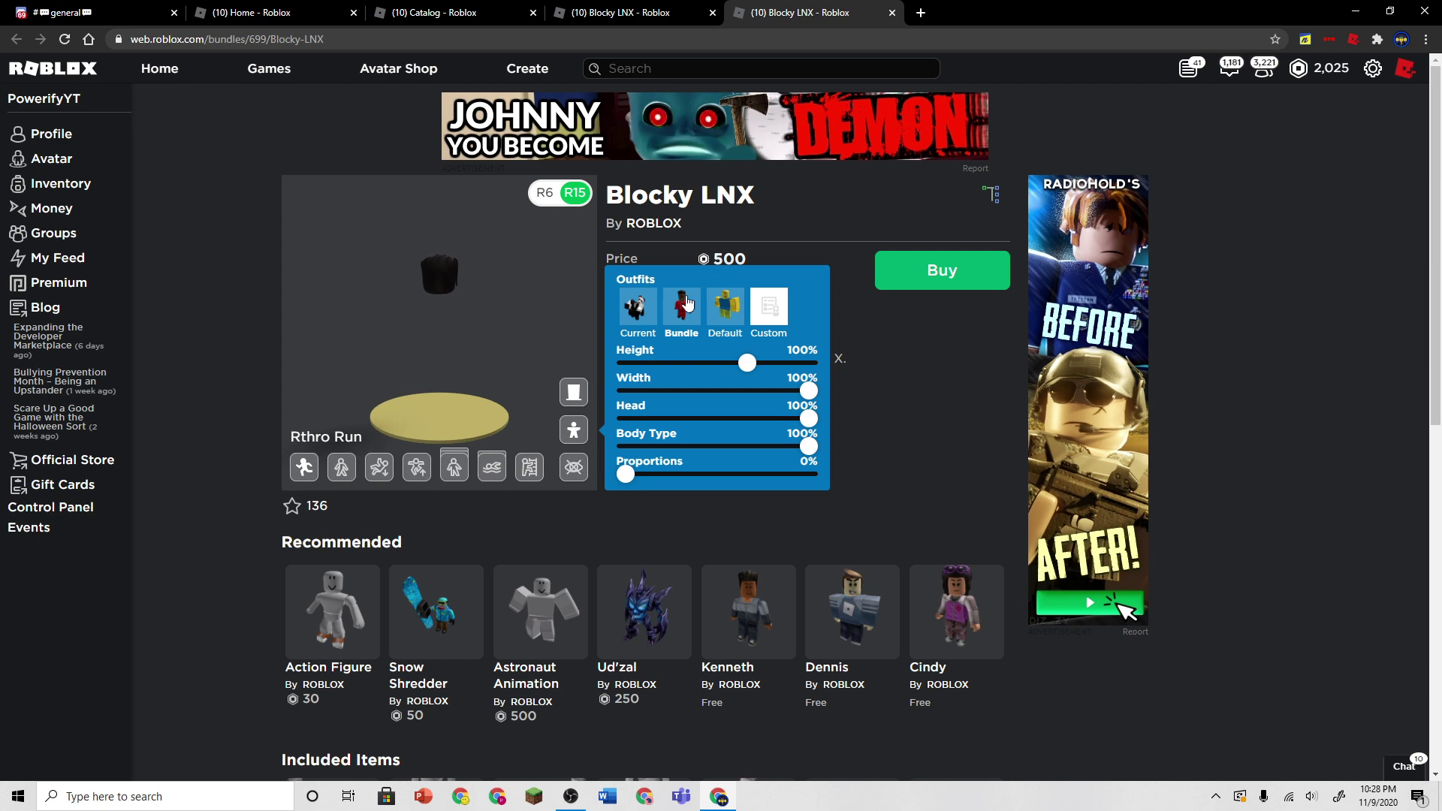
scroll(448, 329, up, 3)
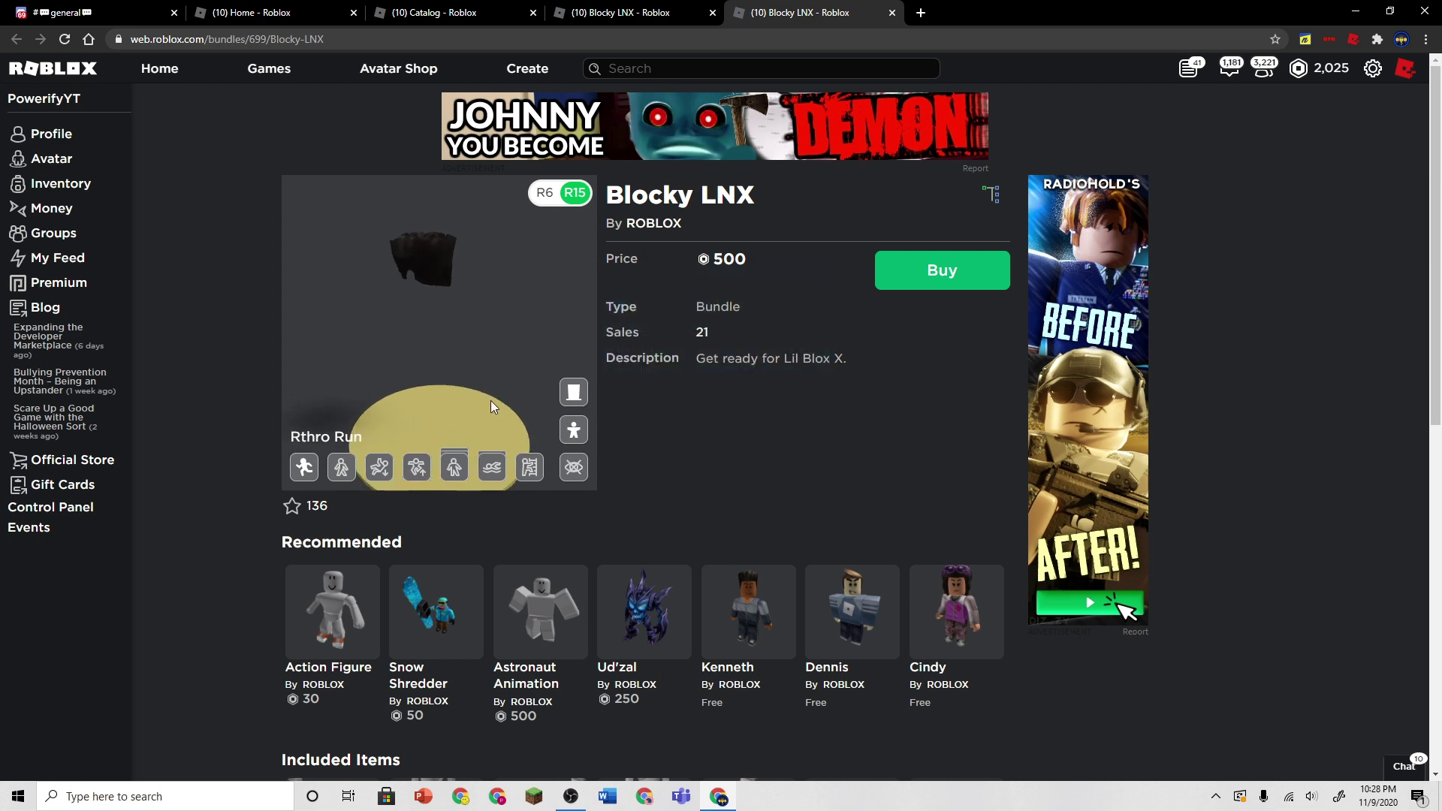
click(574, 466)
scroll(702, 236, down, 3)
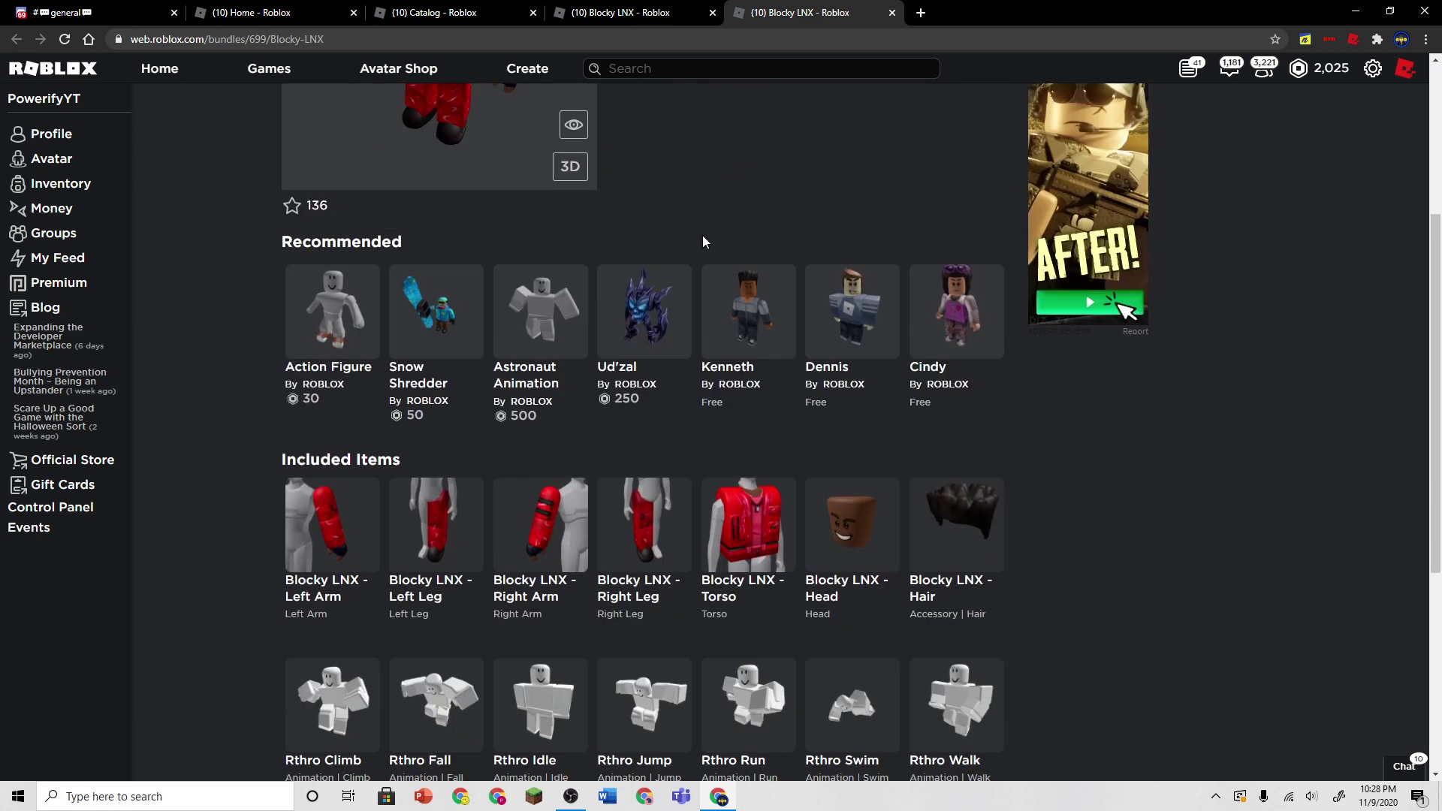
scroll(701, 235, down, 1)
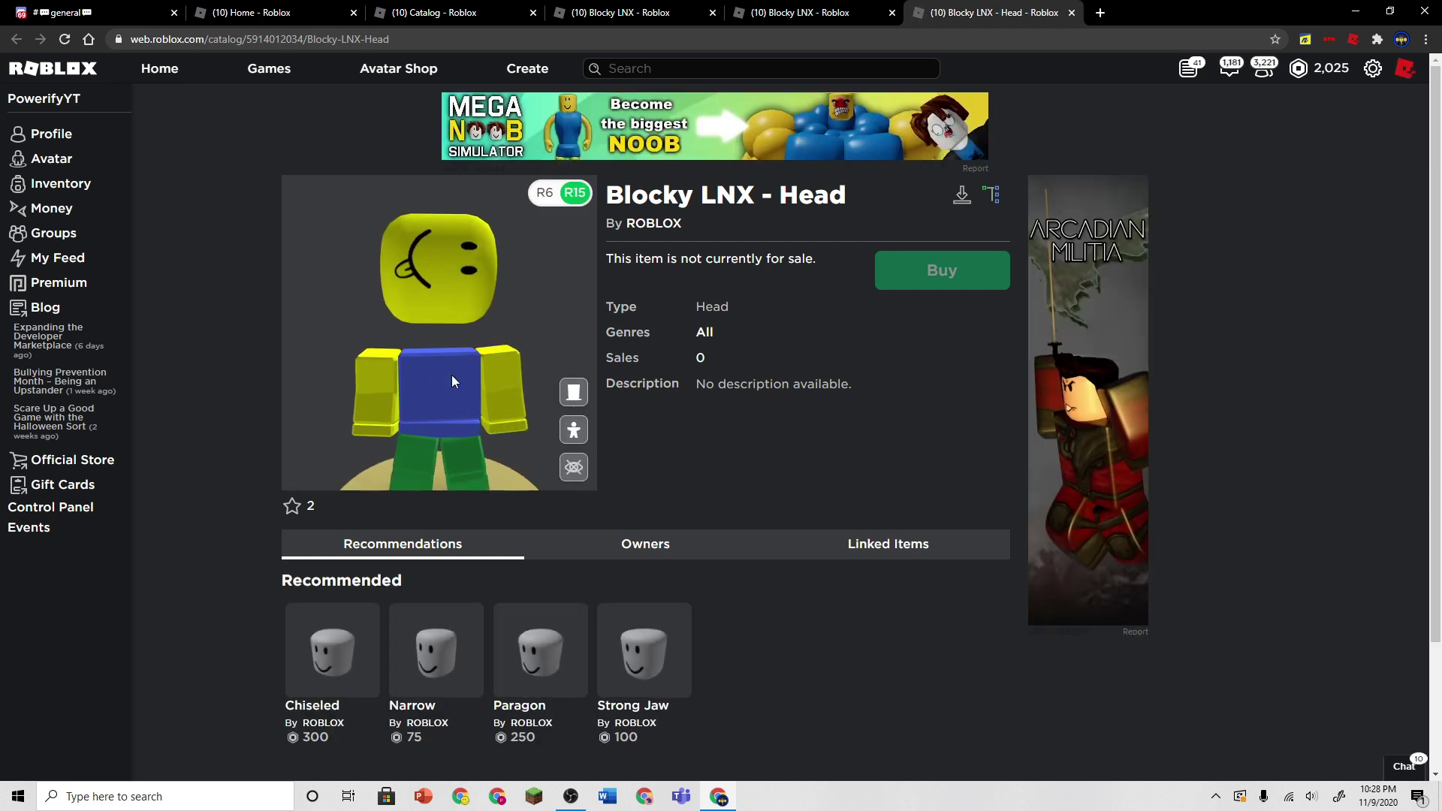
click(574, 431)
click(463, 295)
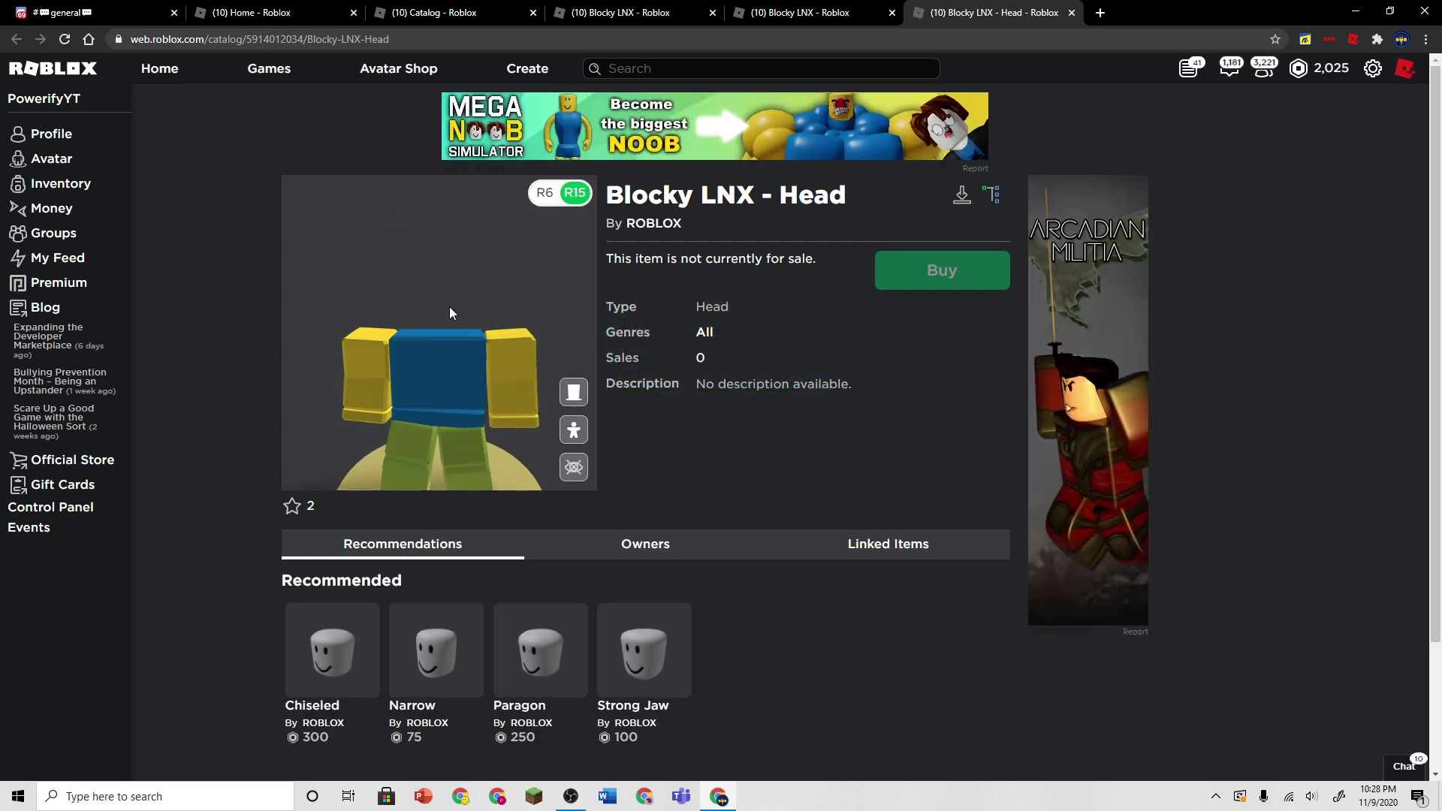
mouse_move(450, 307)
mouse_down()
mouse_move(385, 372)
mouse_move(479, 289)
mouse_move(380, 257)
mouse_move(462, 305)
mouse_up()
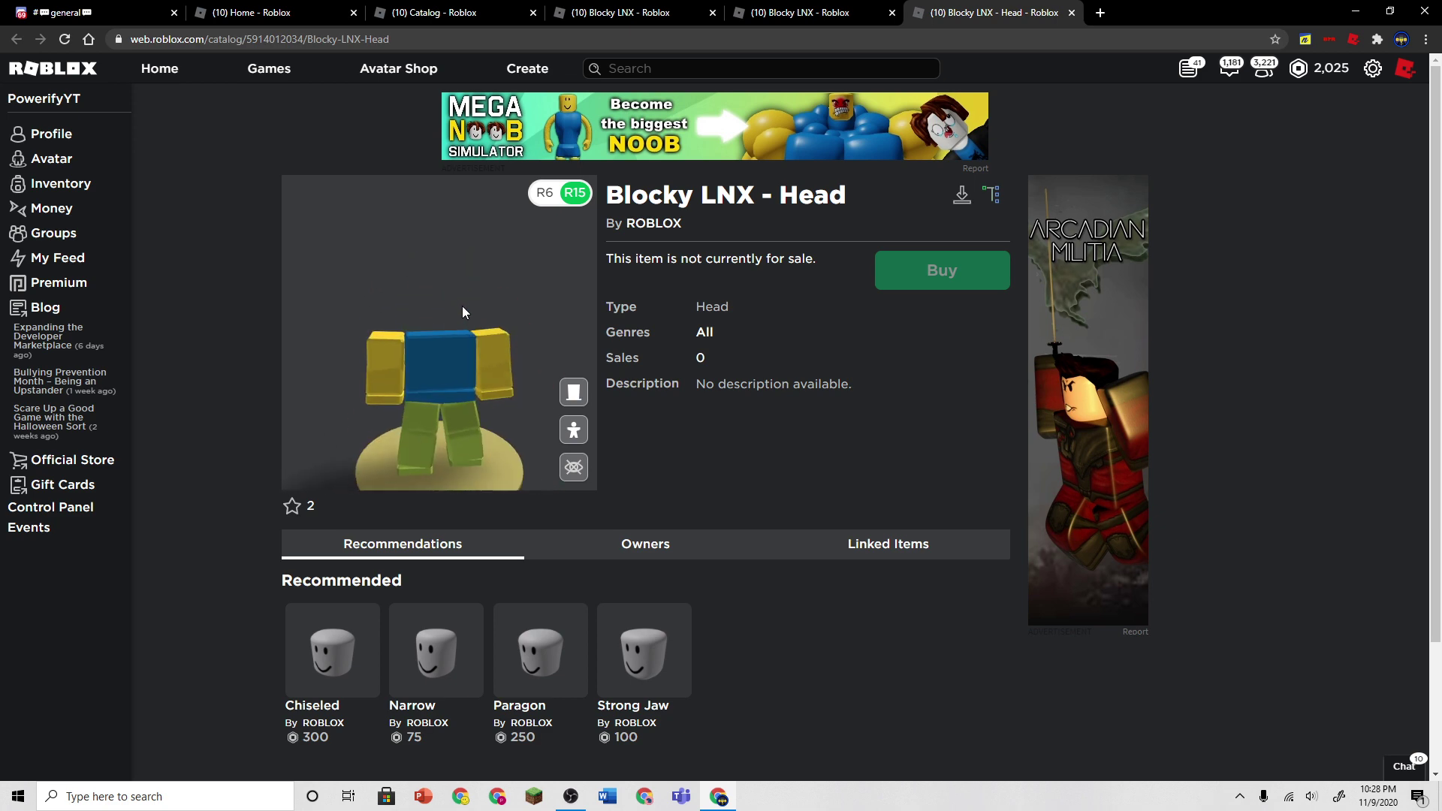
click(1072, 12)
scroll(741, 344, up, 5)
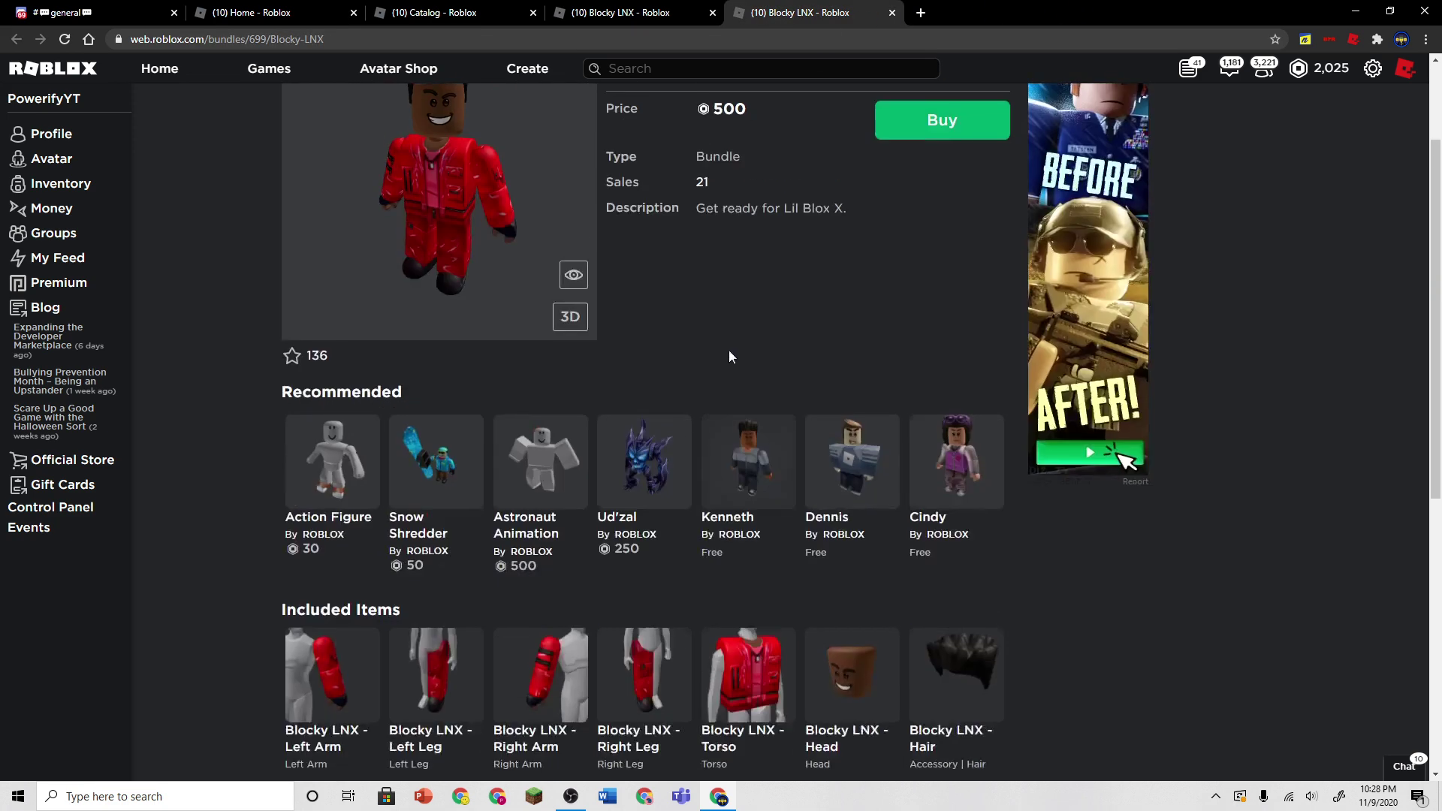
scroll(730, 351, up, 3)
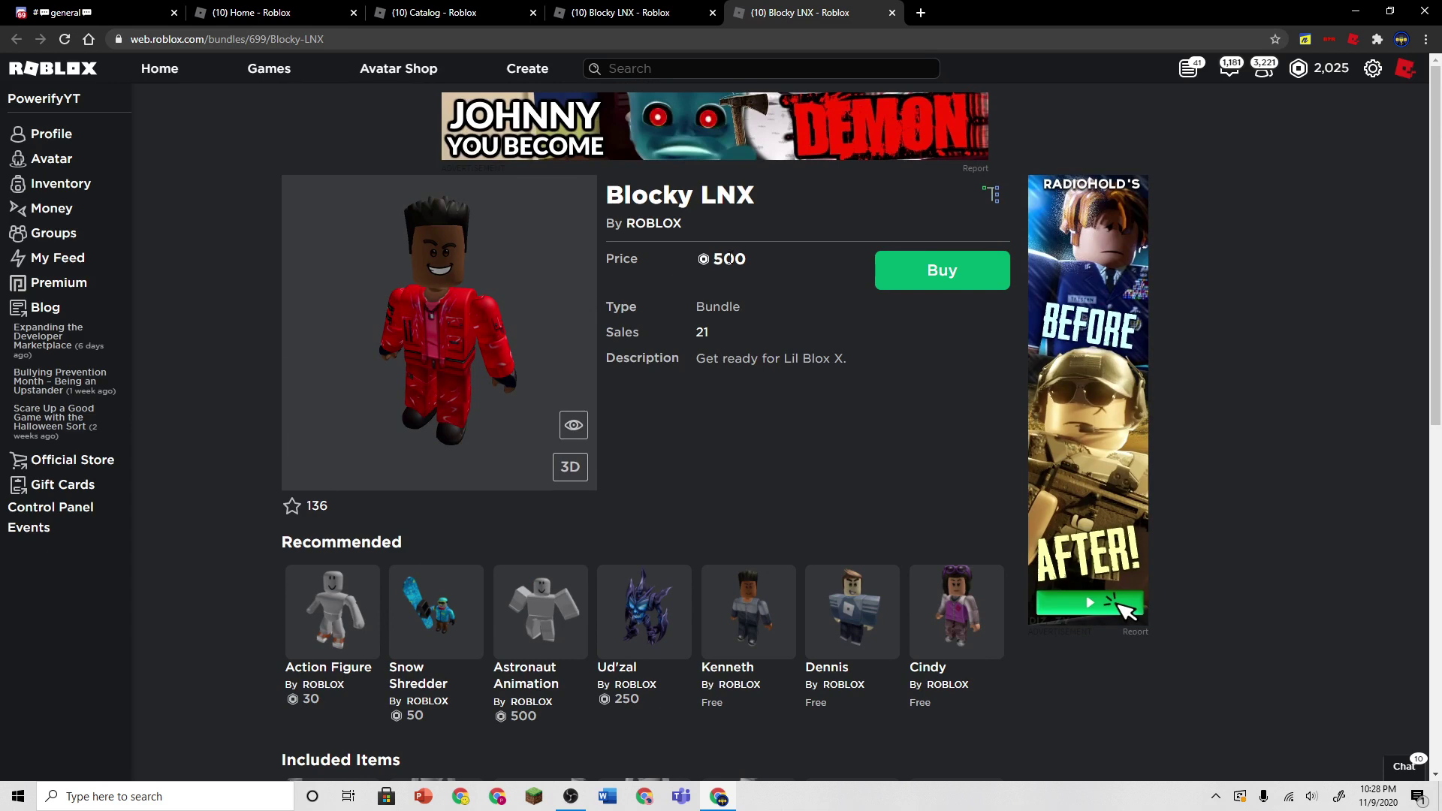
Step: Get the free Old Town Cowboy Hat from the catalog
click(452, 12)
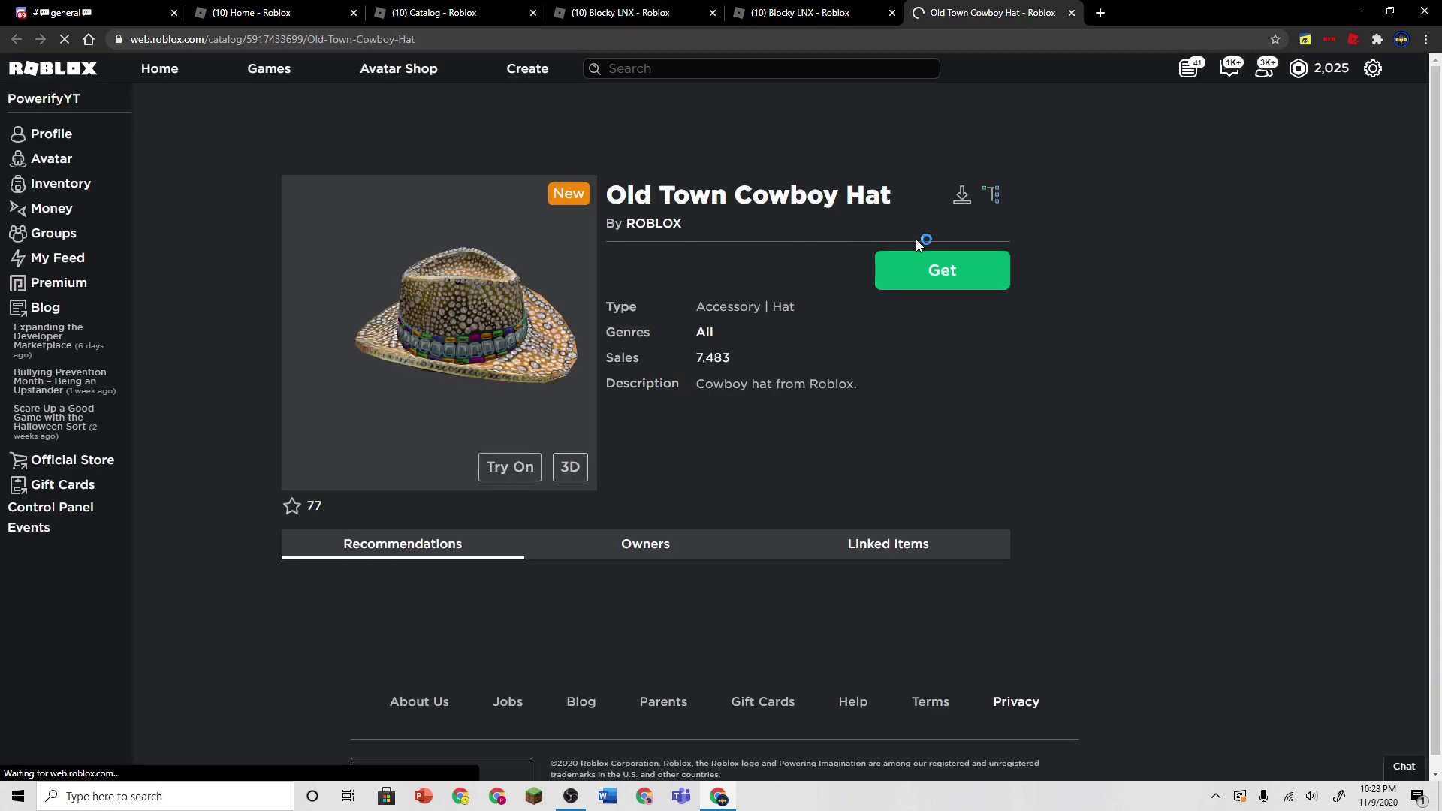
click(942, 270)
click(675, 510)
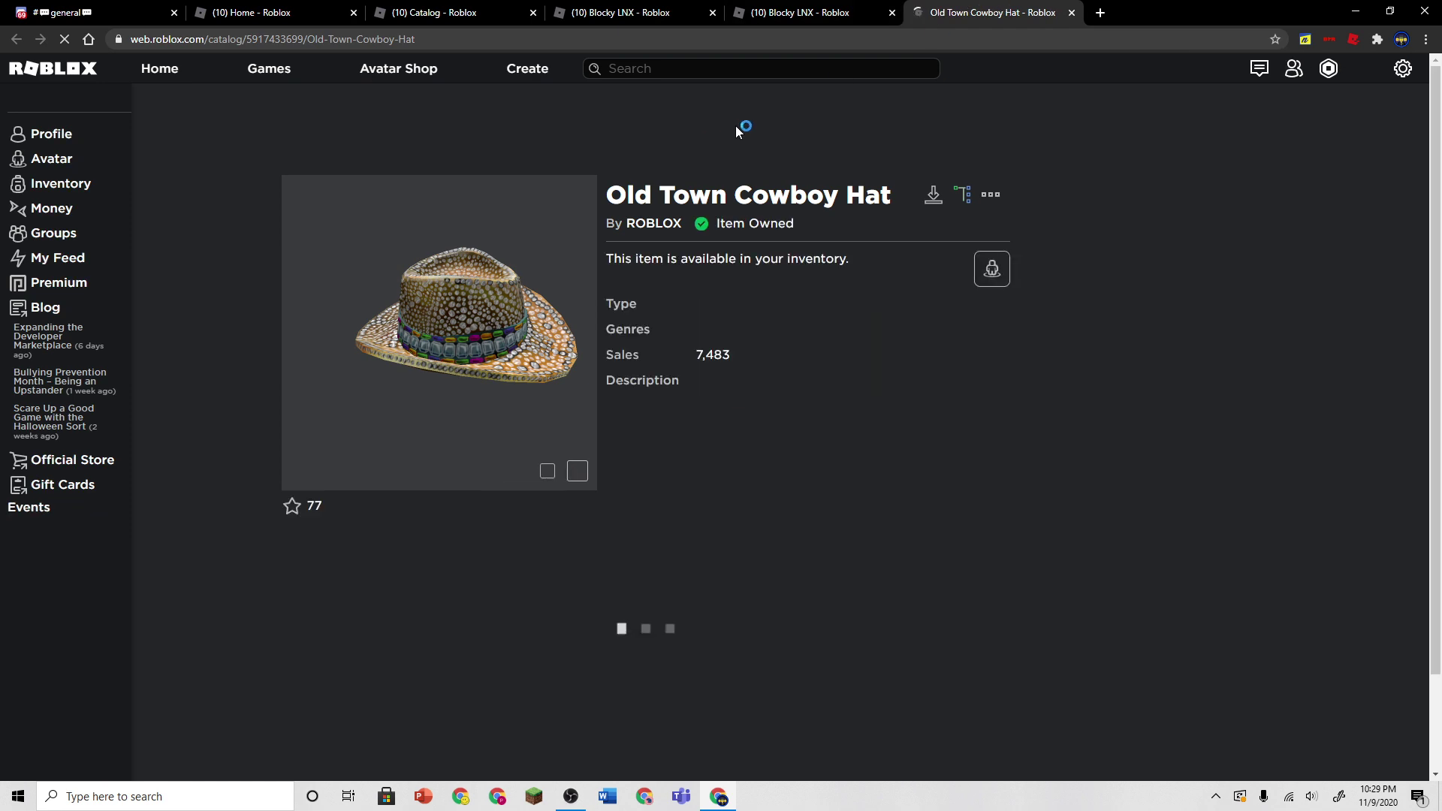
click(1072, 11)
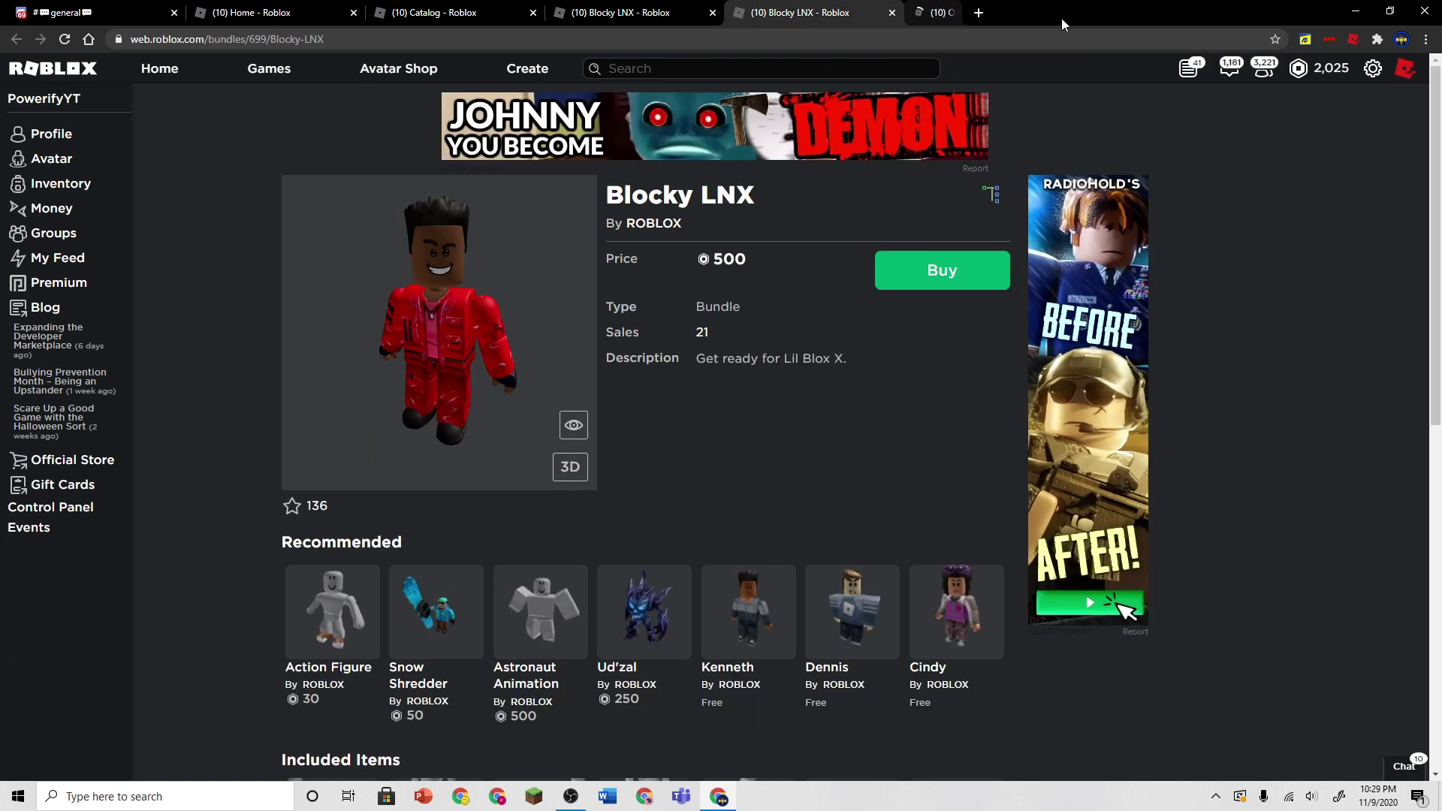
Step: Preview the Smil Nas X face as a flat image and on a close-up avatar
click(426, 11)
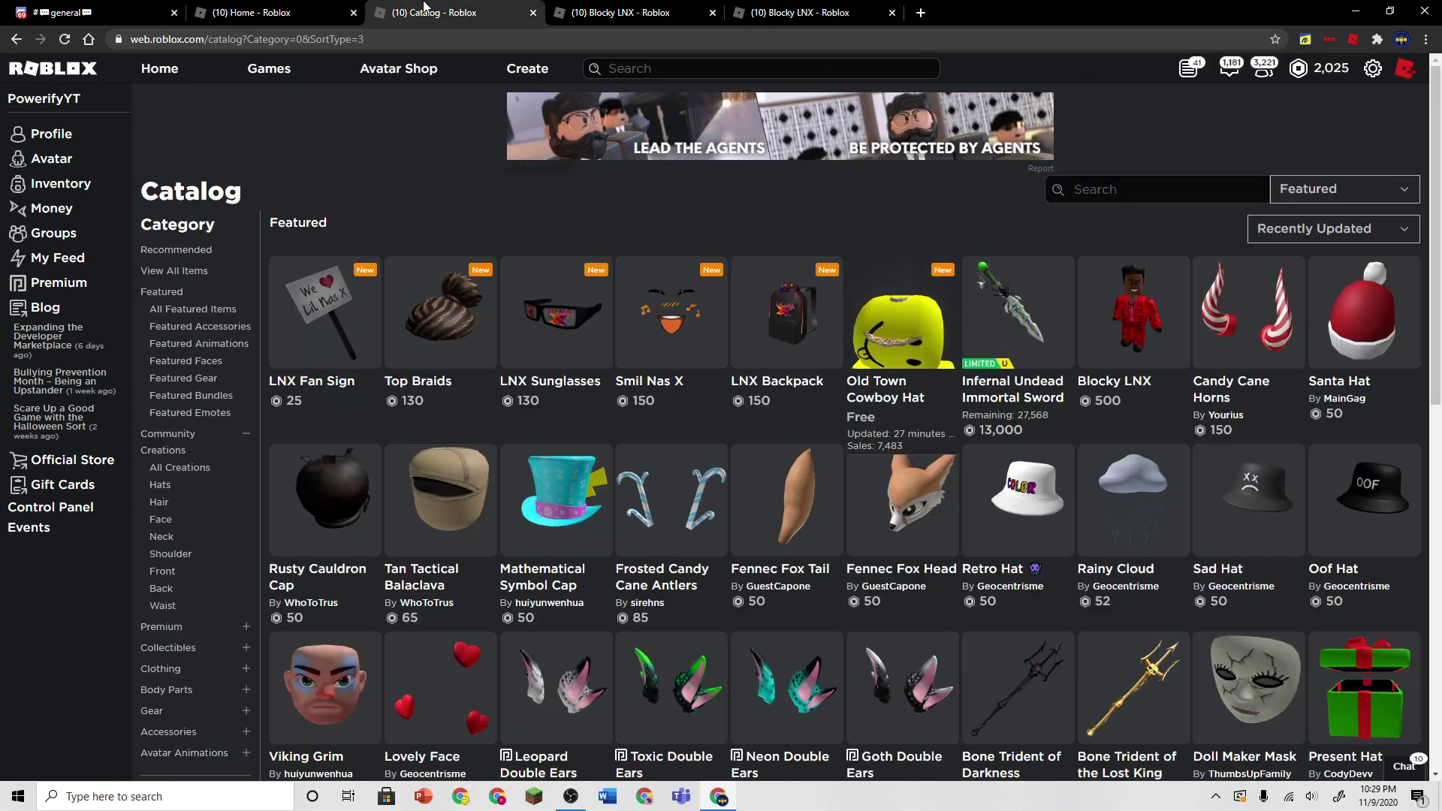
middle_click(696, 324)
click(250, 11)
click(427, 12)
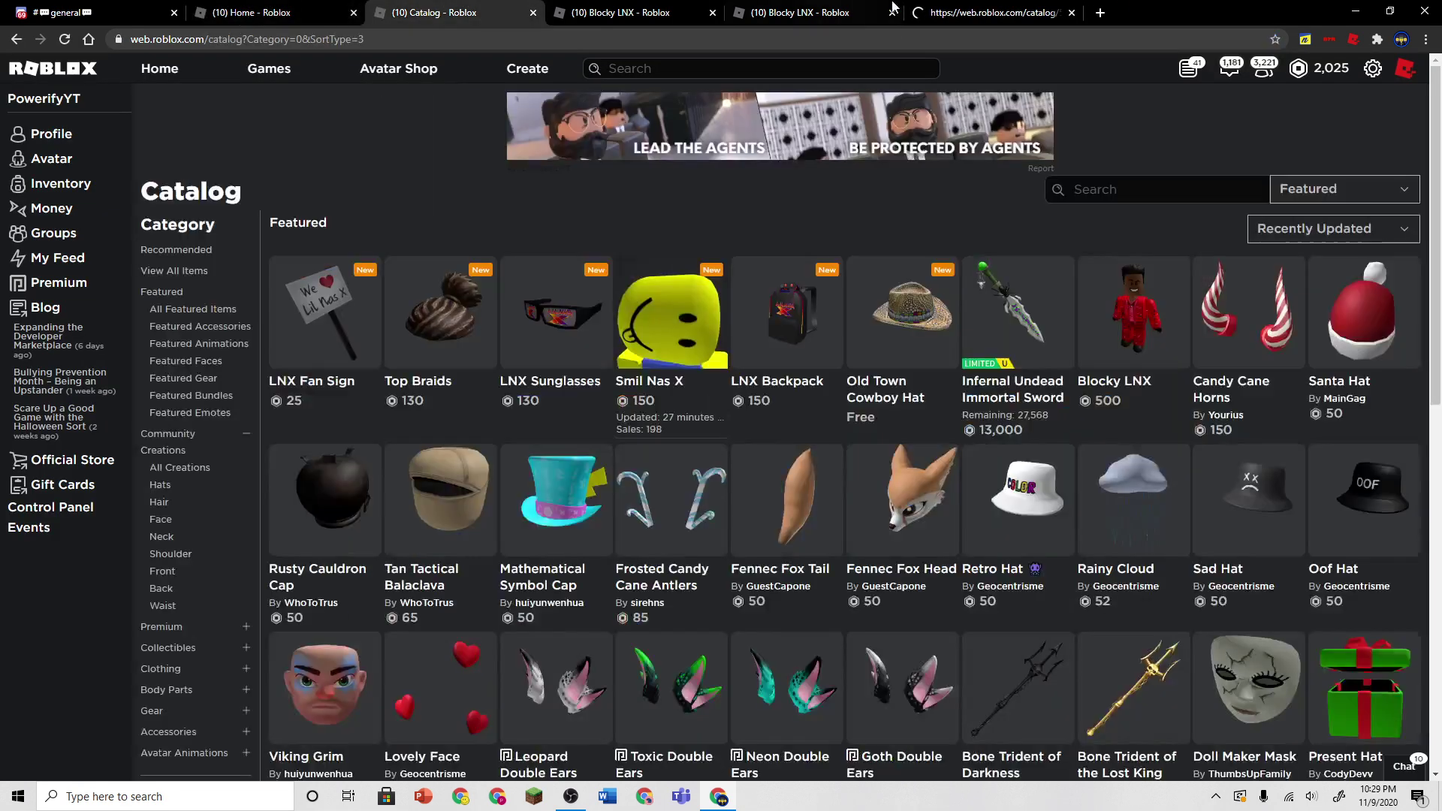
click(992, 11)
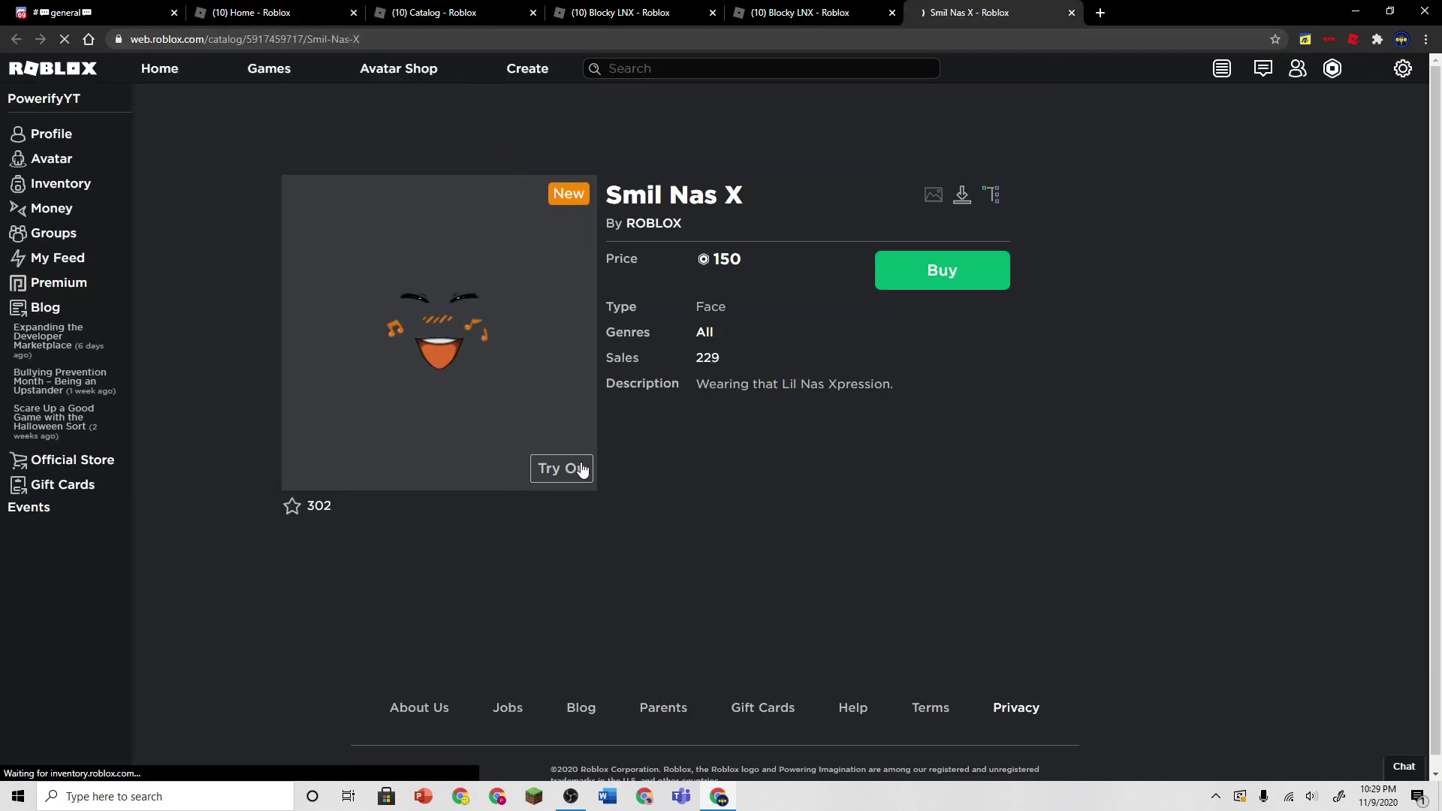
click(574, 468)
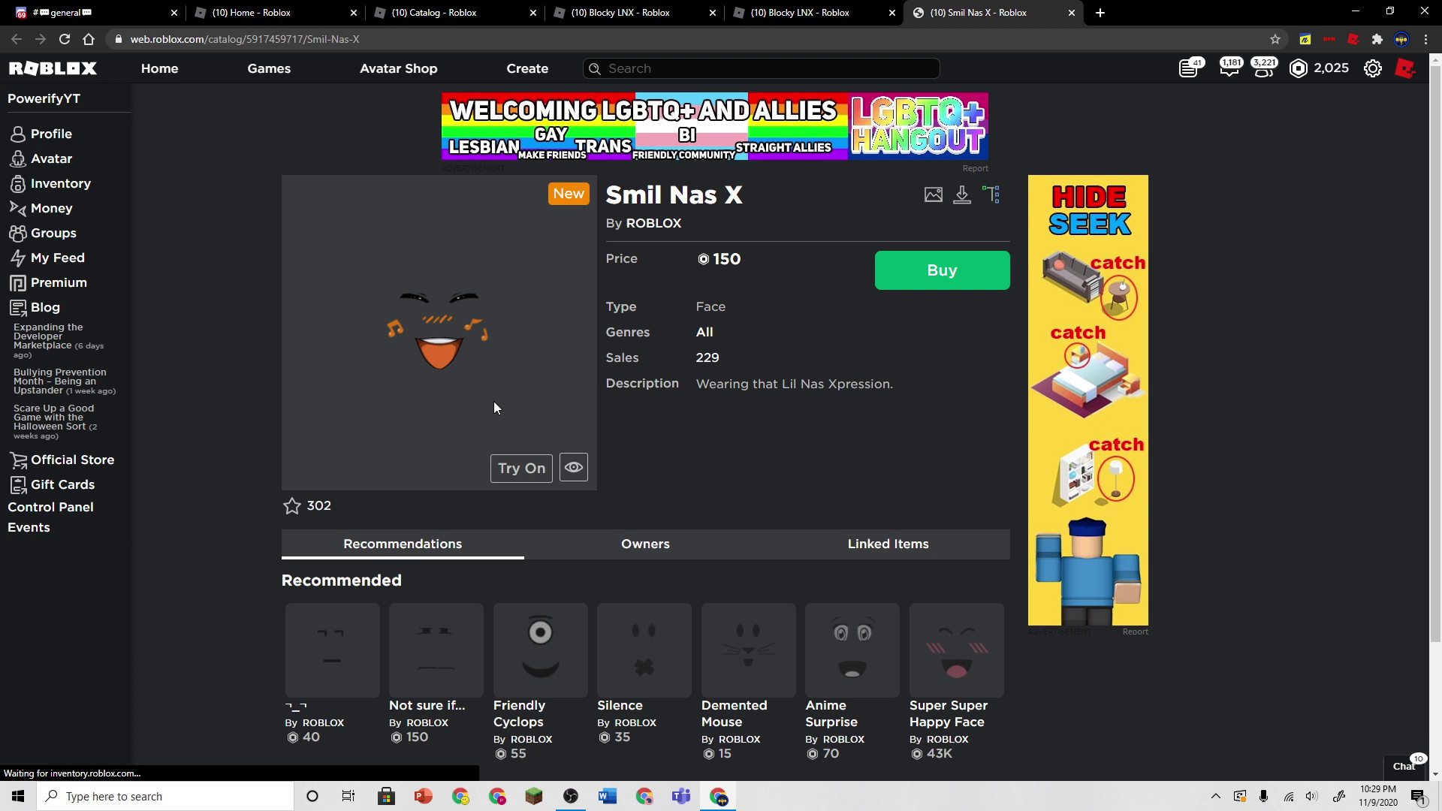
click(574, 468)
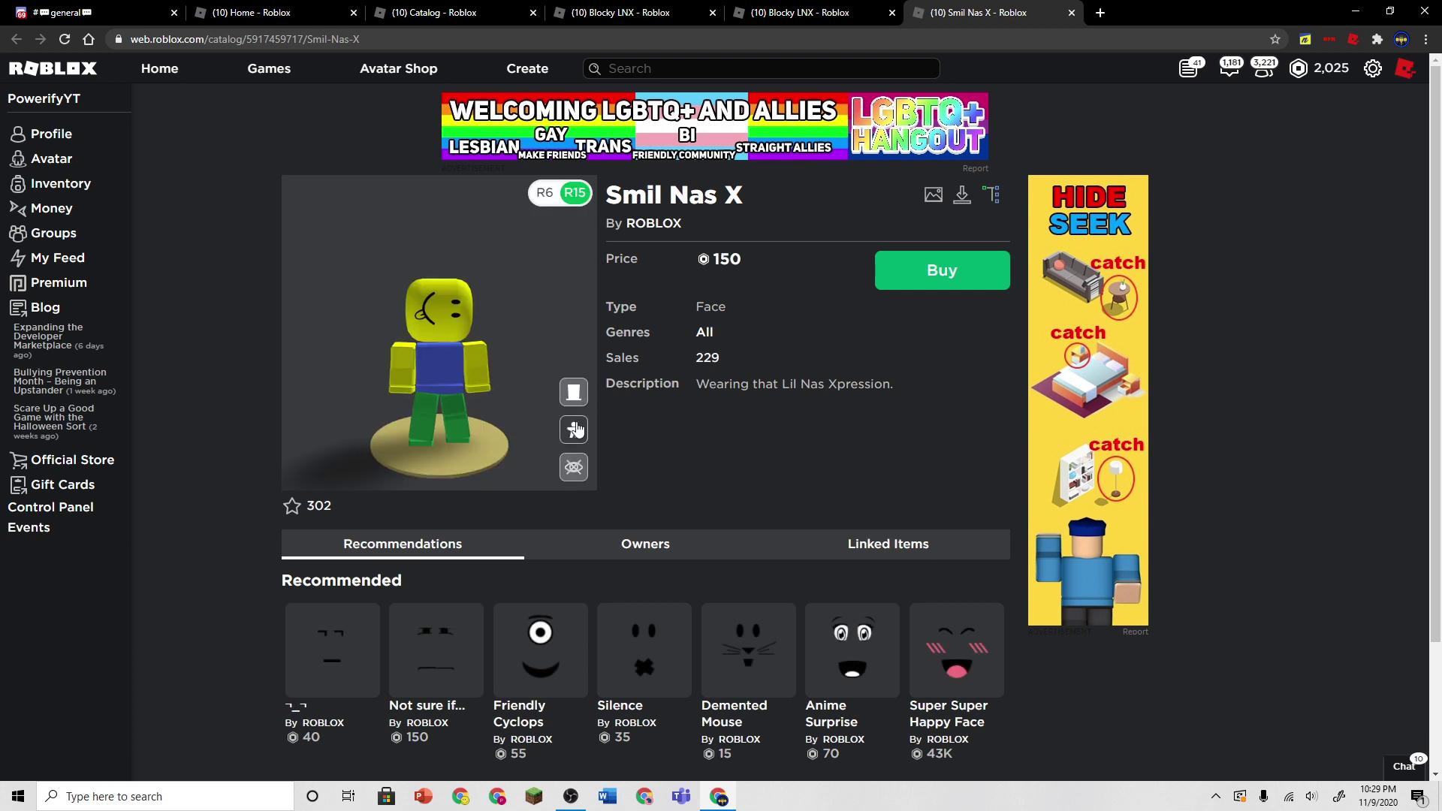
click(573, 429)
click(676, 314)
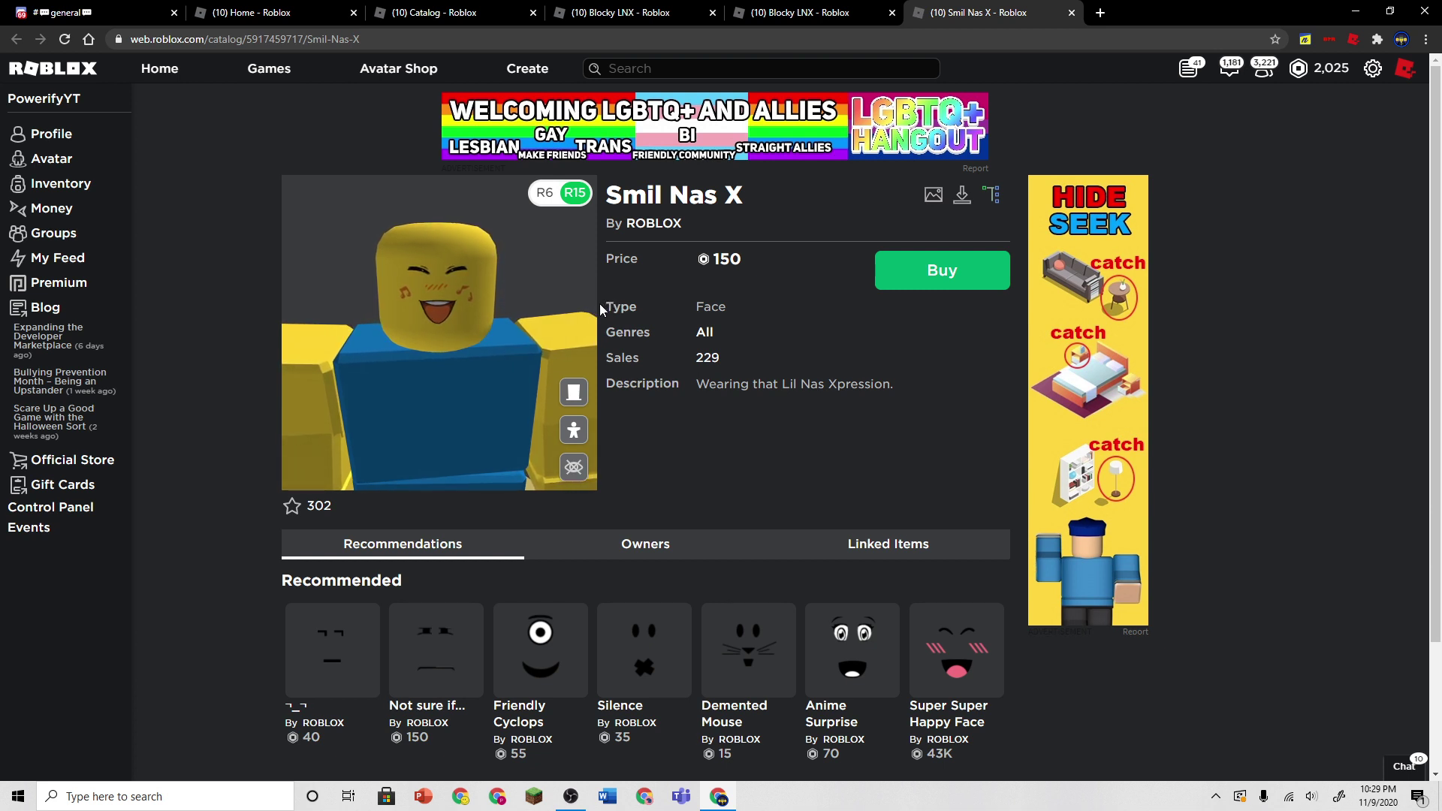
click(1070, 12)
Step: Preview the LNX Fan Sign on an avatar and buy it for 25 Robux
click(433, 13)
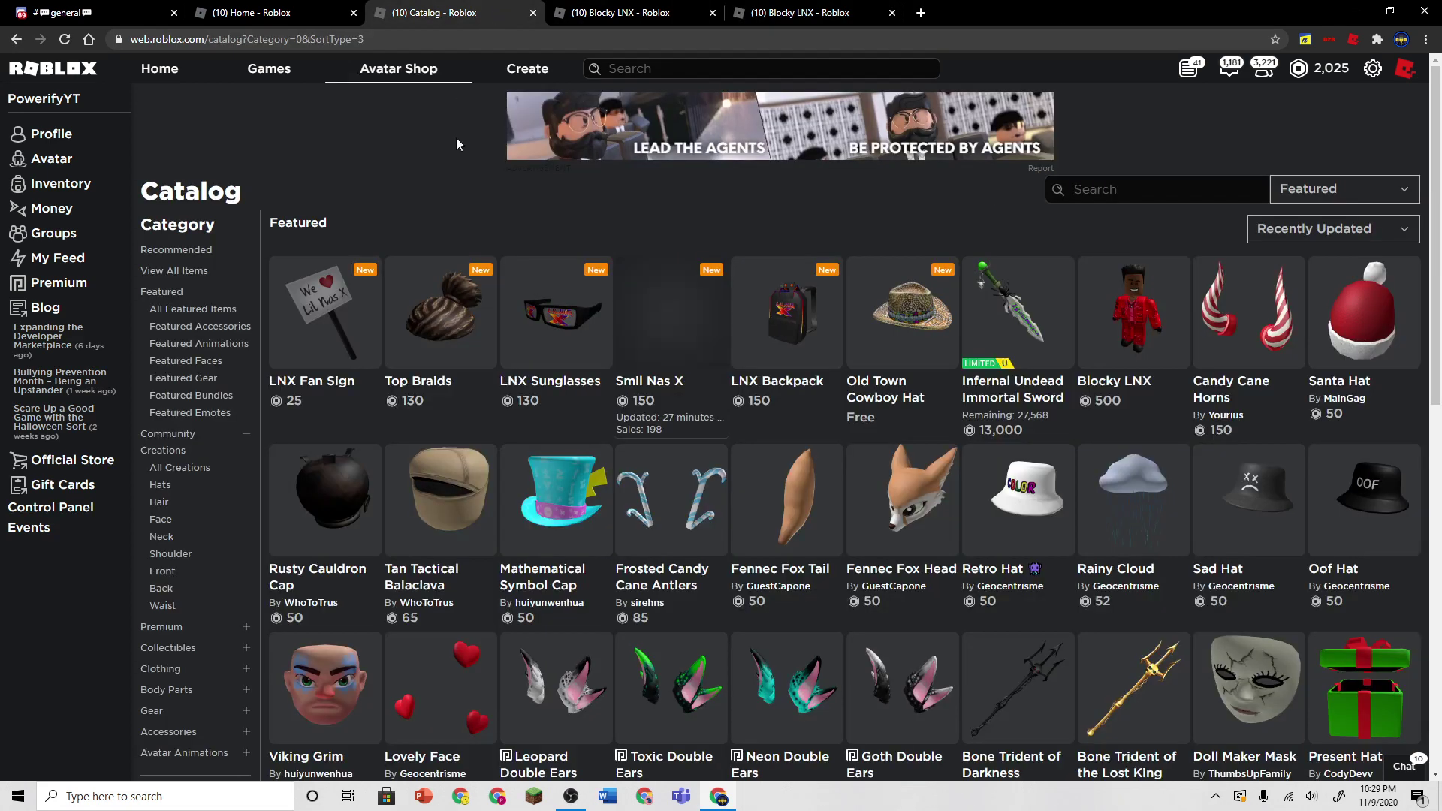
middle_click(327, 314)
click(975, 13)
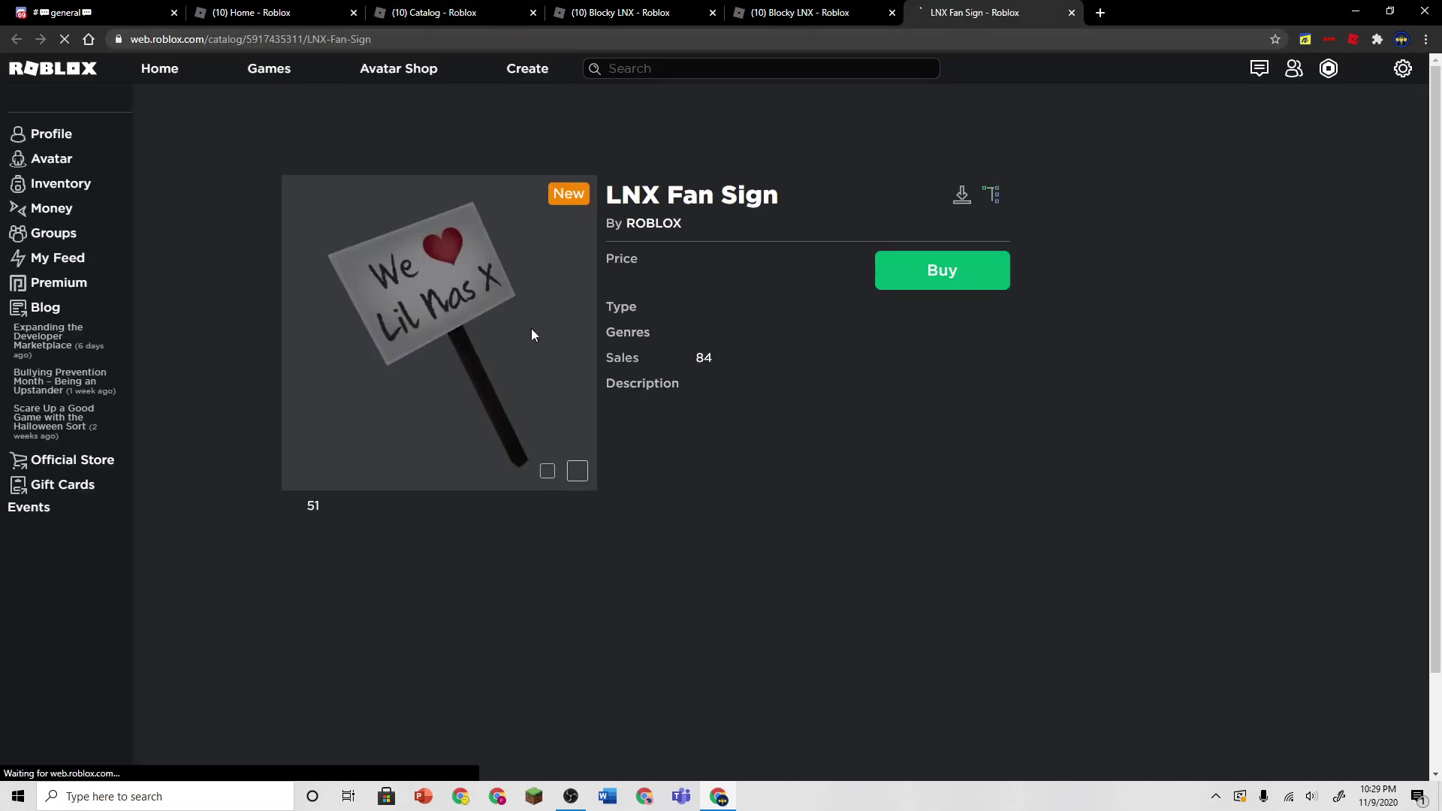
click(509, 467)
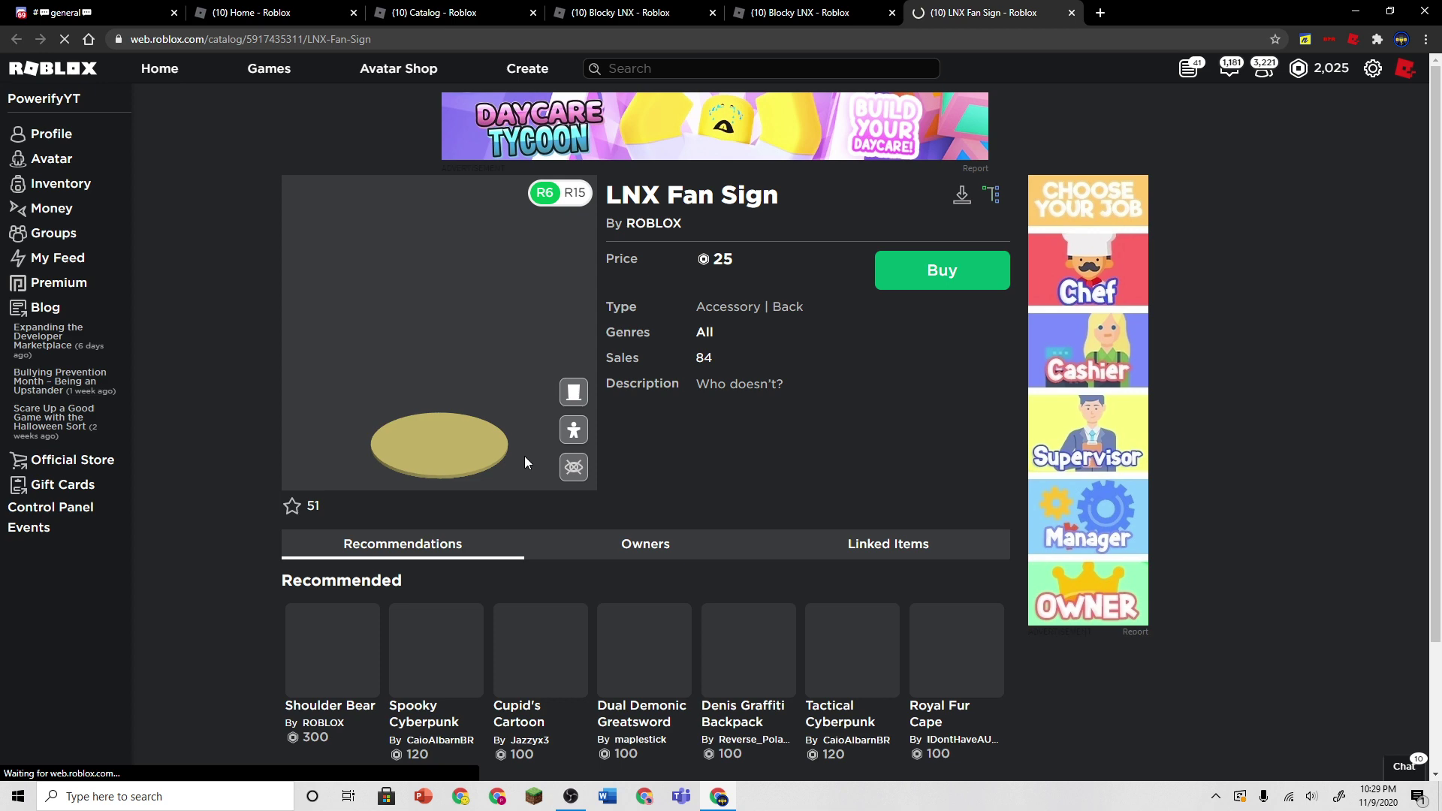
click(970, 271)
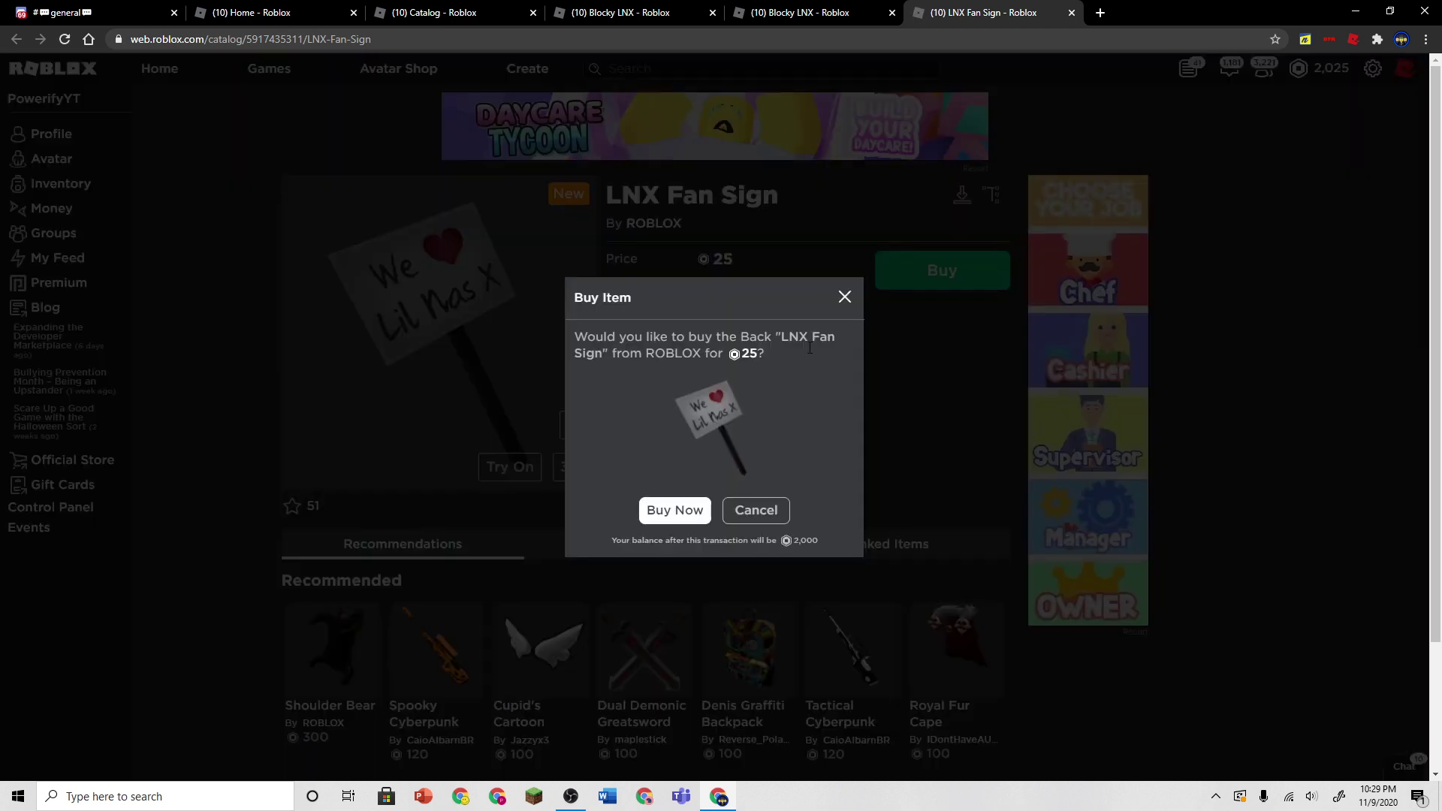
click(675, 510)
key(ctrl+w)
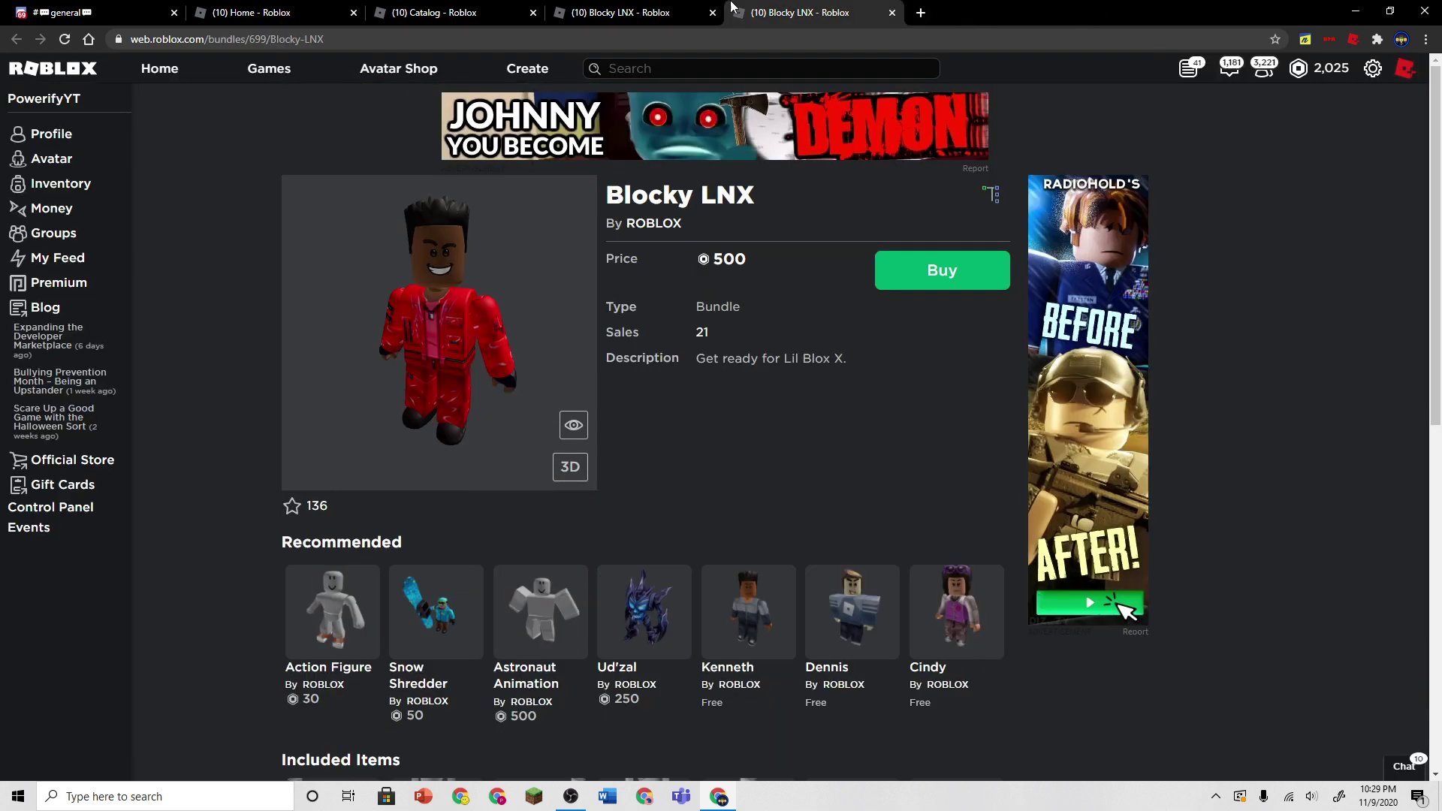
scroll(554, 256, down, 3)
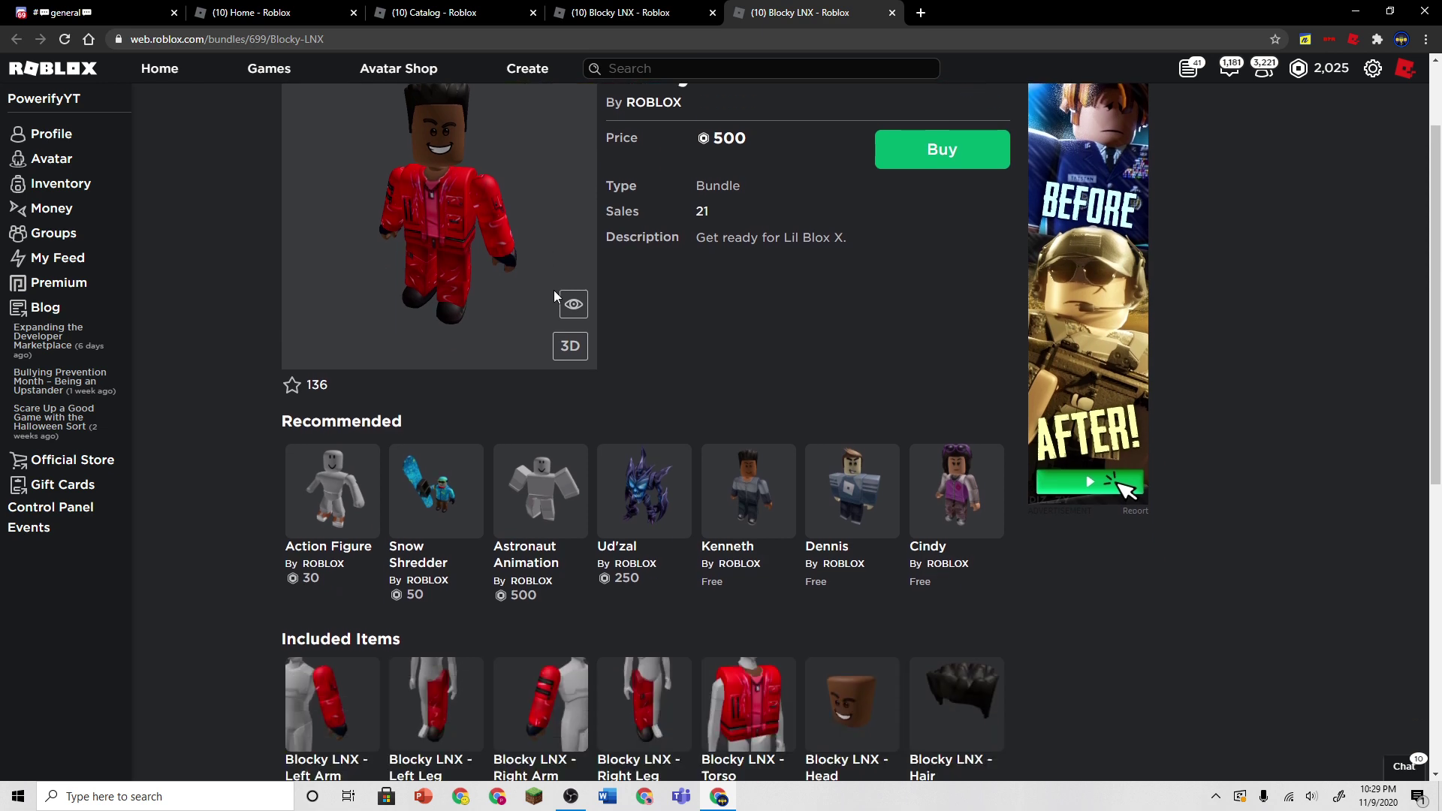
scroll(554, 290, down, 3)
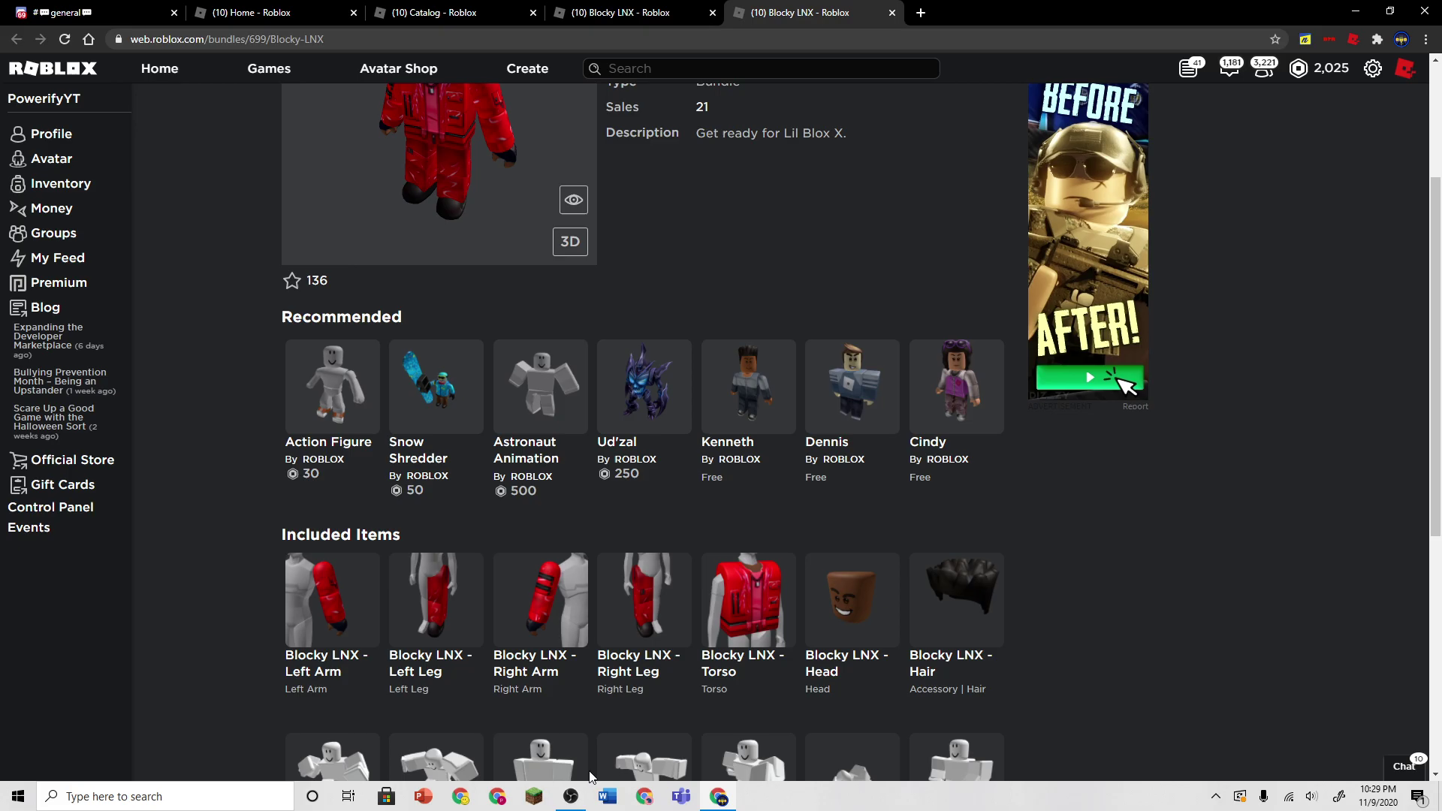
click(571, 797)
Step: Turn the in-game character toward the camera, then Alt+Tab back to the browser catalog
click(719, 798)
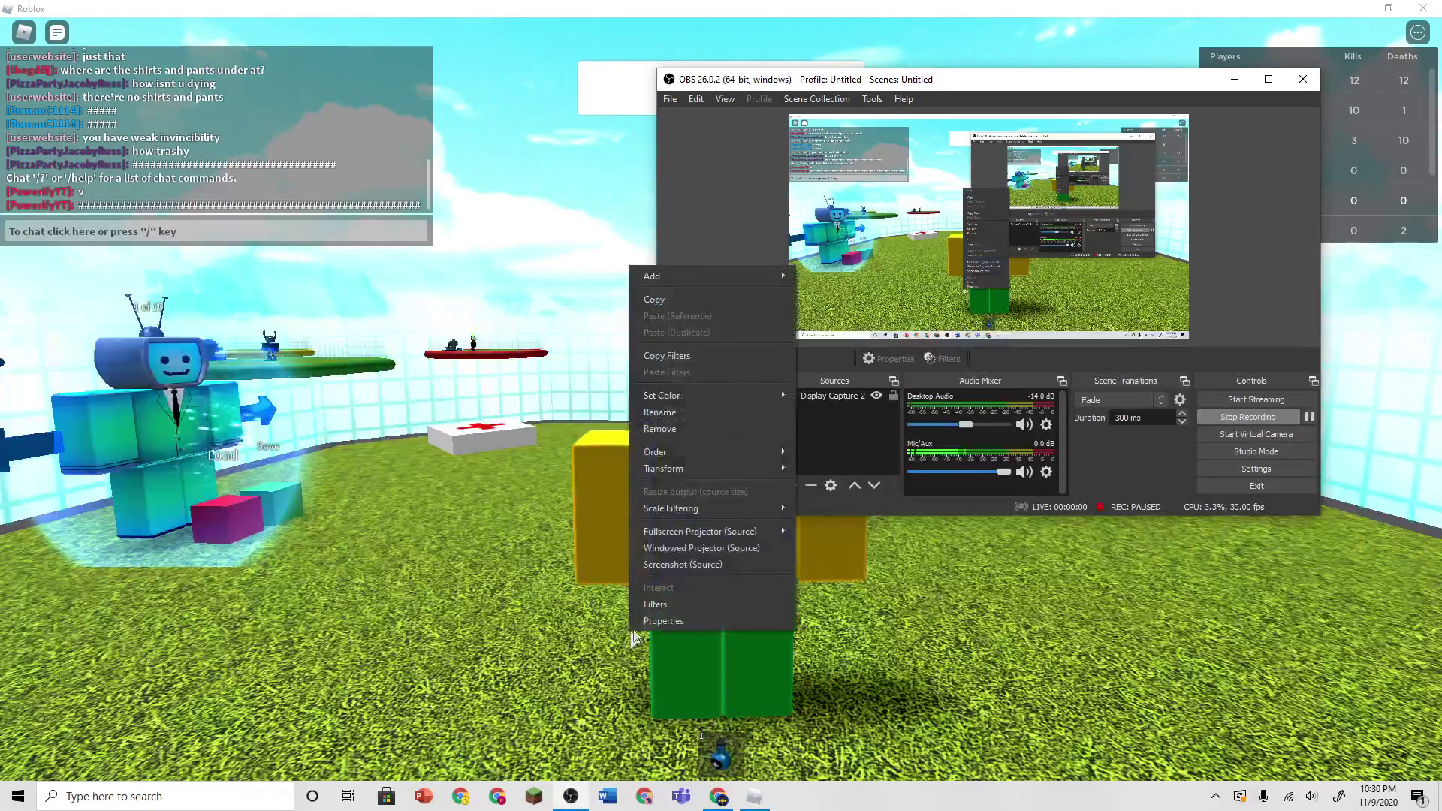
click(924, 610)
mouse_move(1000, 629)
mouse_down()
mouse_move(828, 425)
mouse_move(360, 274)
mouse_move(586, 282)
mouse_up()
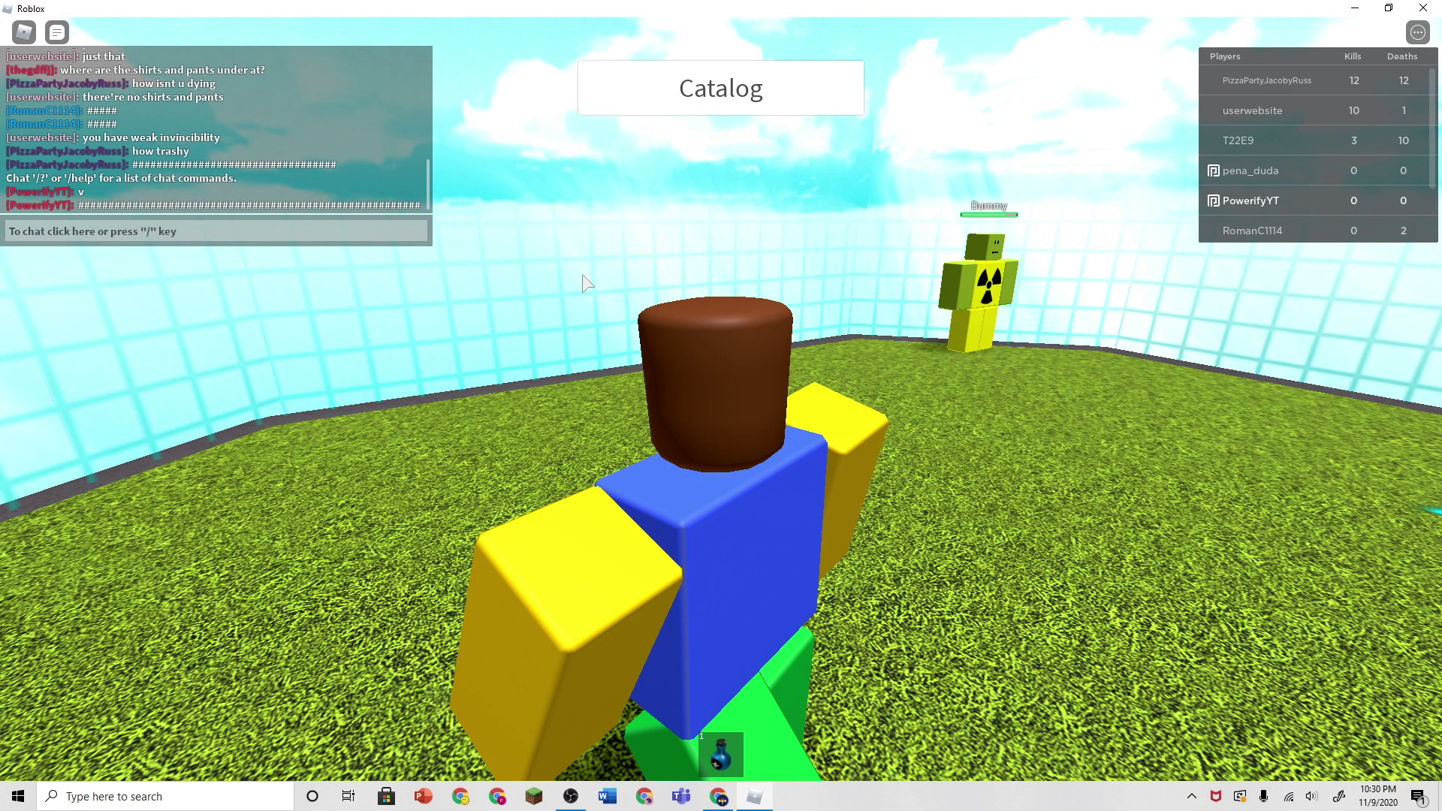
scroll(587, 282, up, 5)
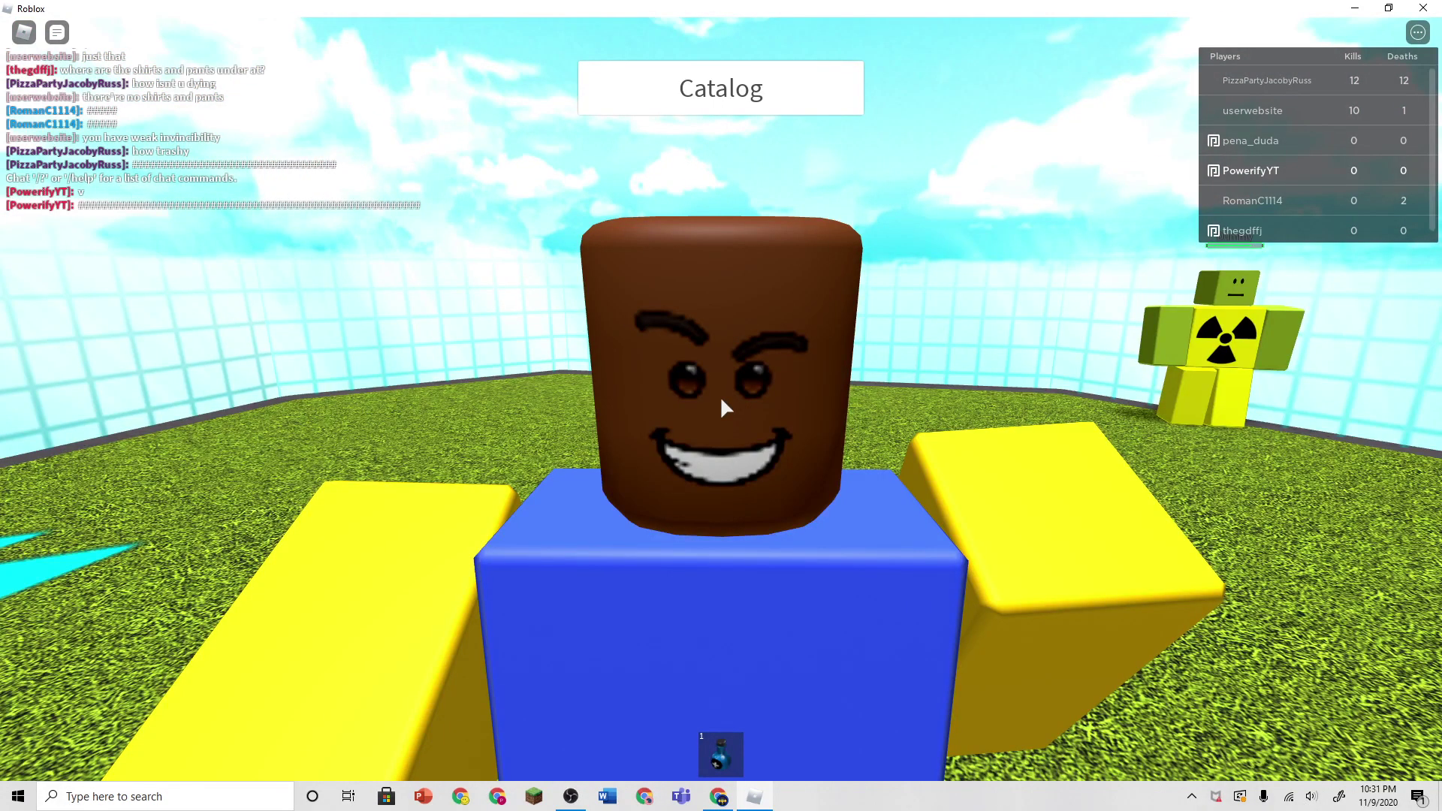
scroll(720, 395, down, 3)
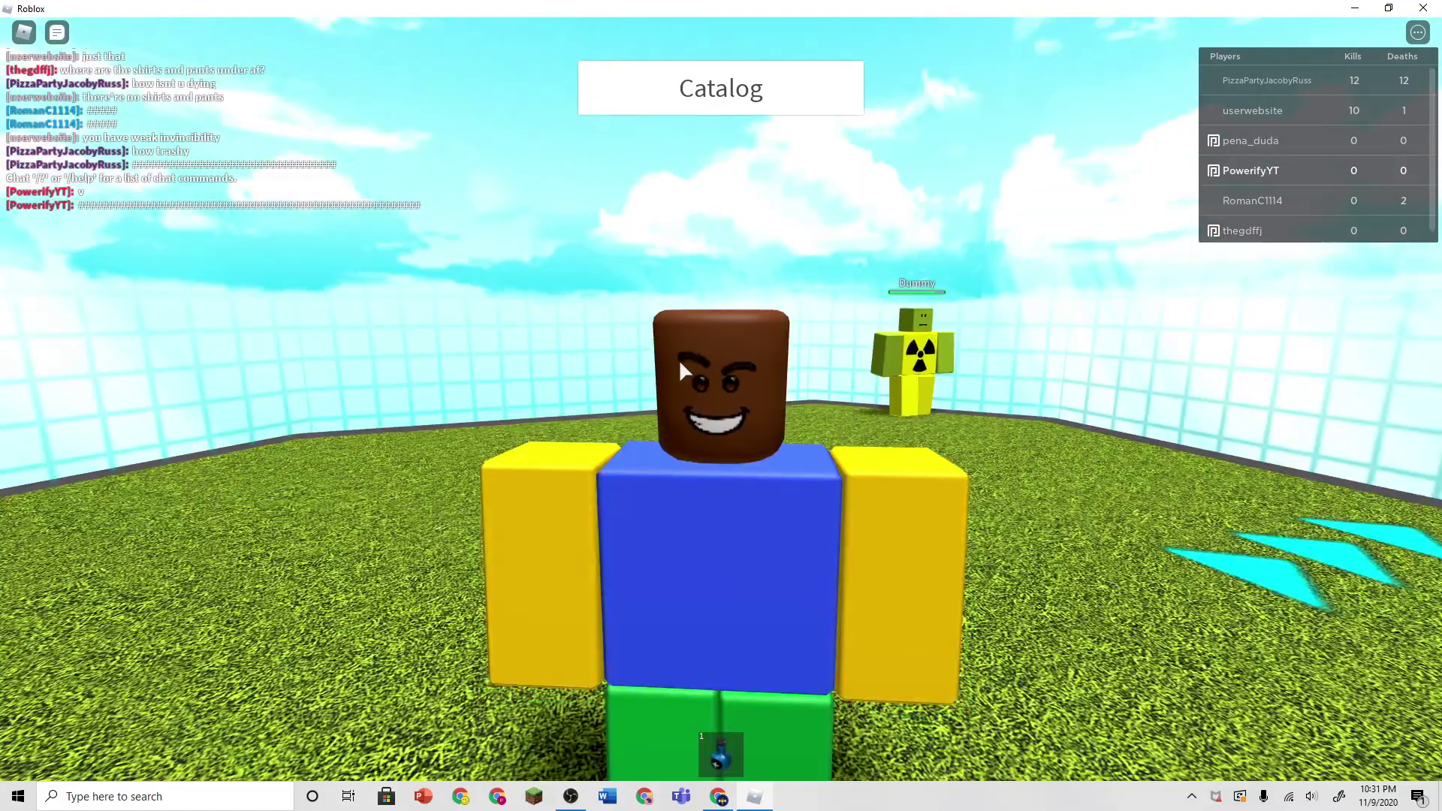
scroll(678, 360, up, 2)
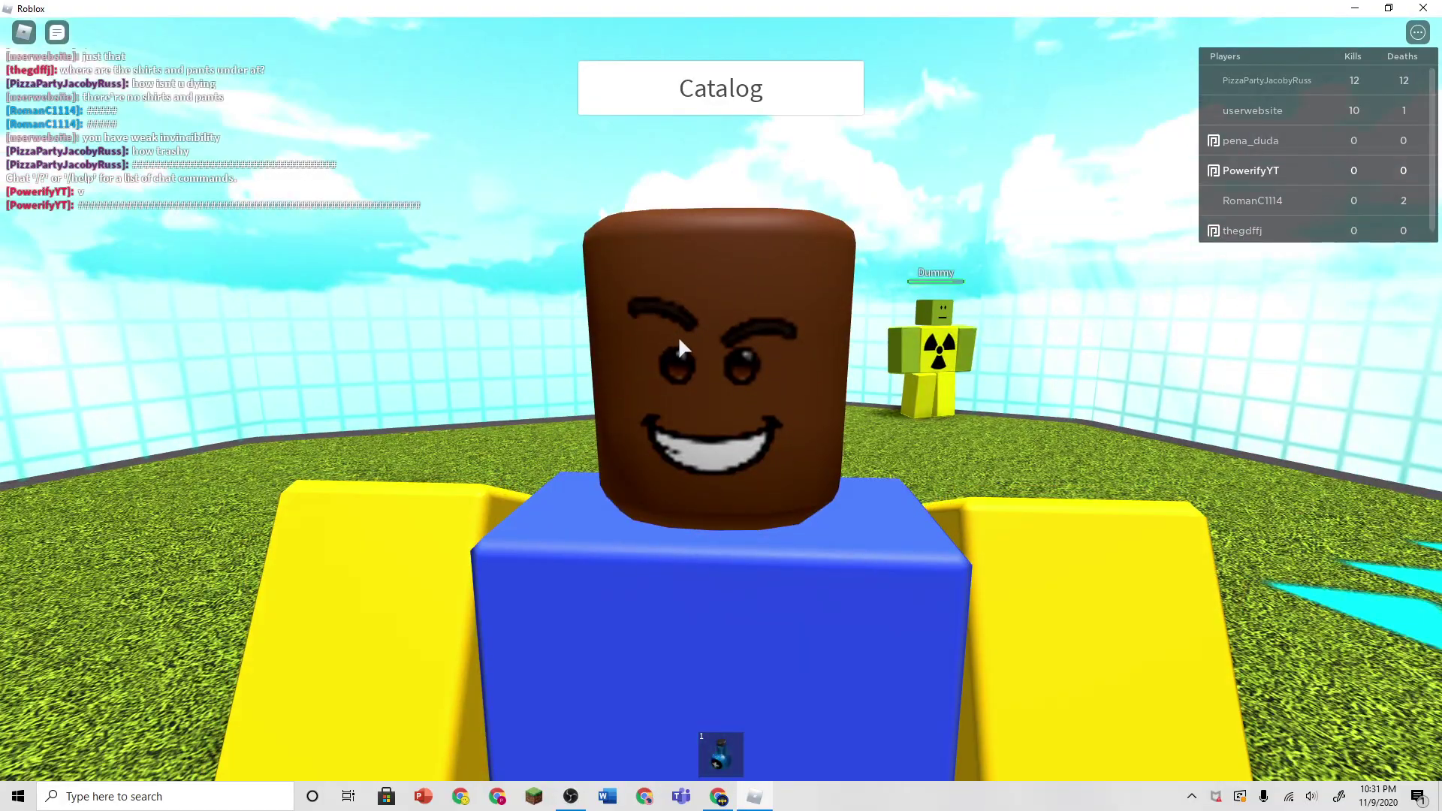
right_click(677, 337)
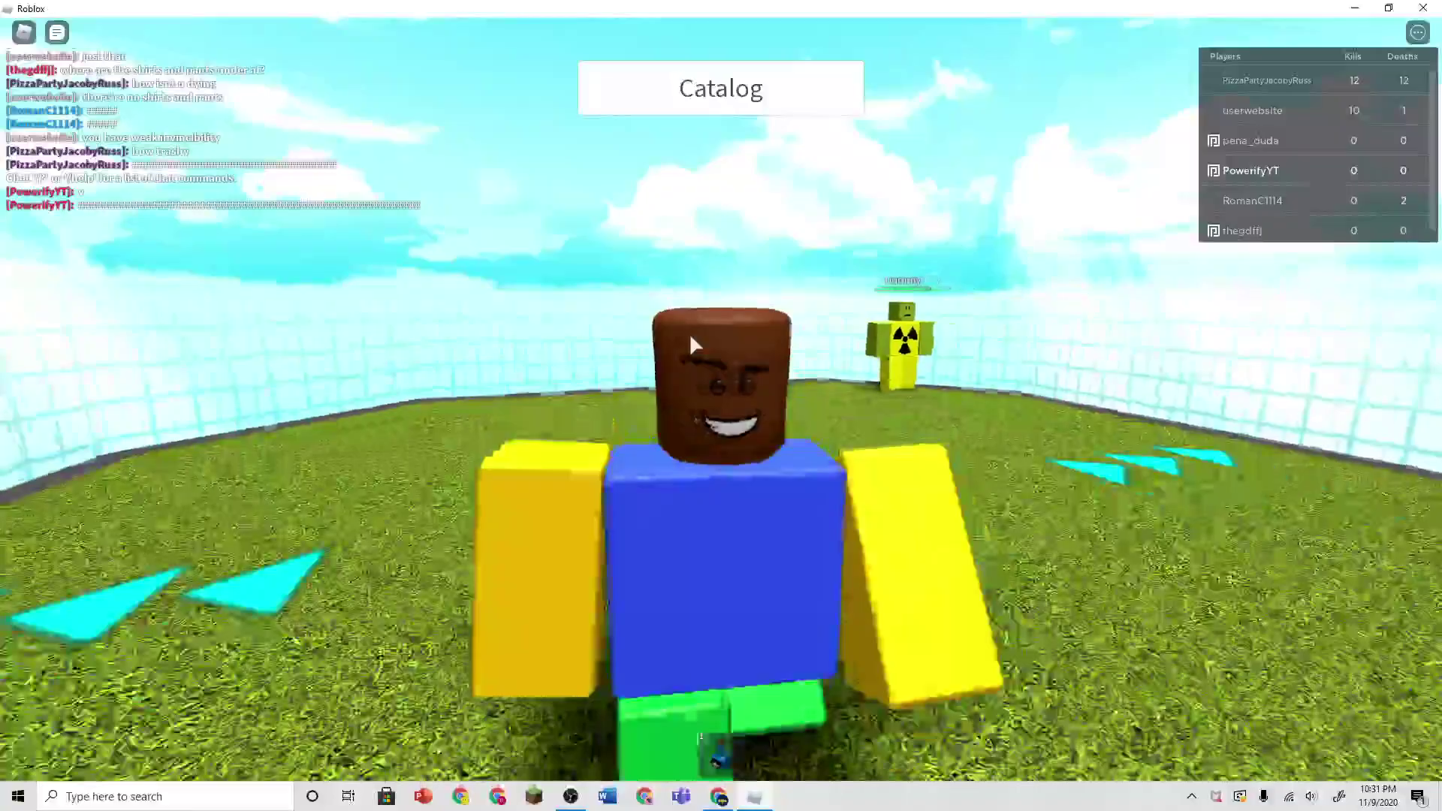
key(alt+Tab)
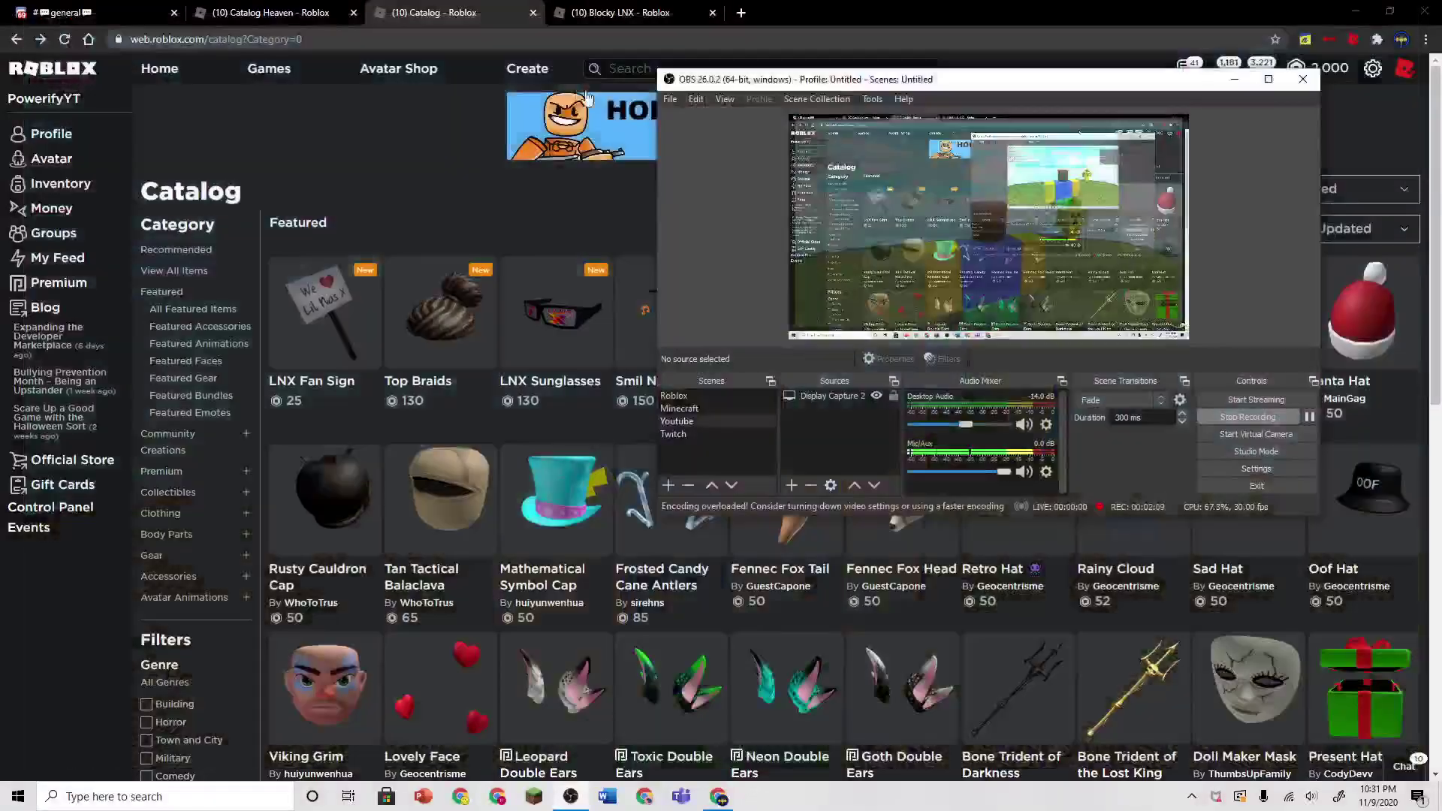
Step: Look over the 500-Robux Blocky LNX bundle page, then move to the Catalog Heaven game page
click(575, 72)
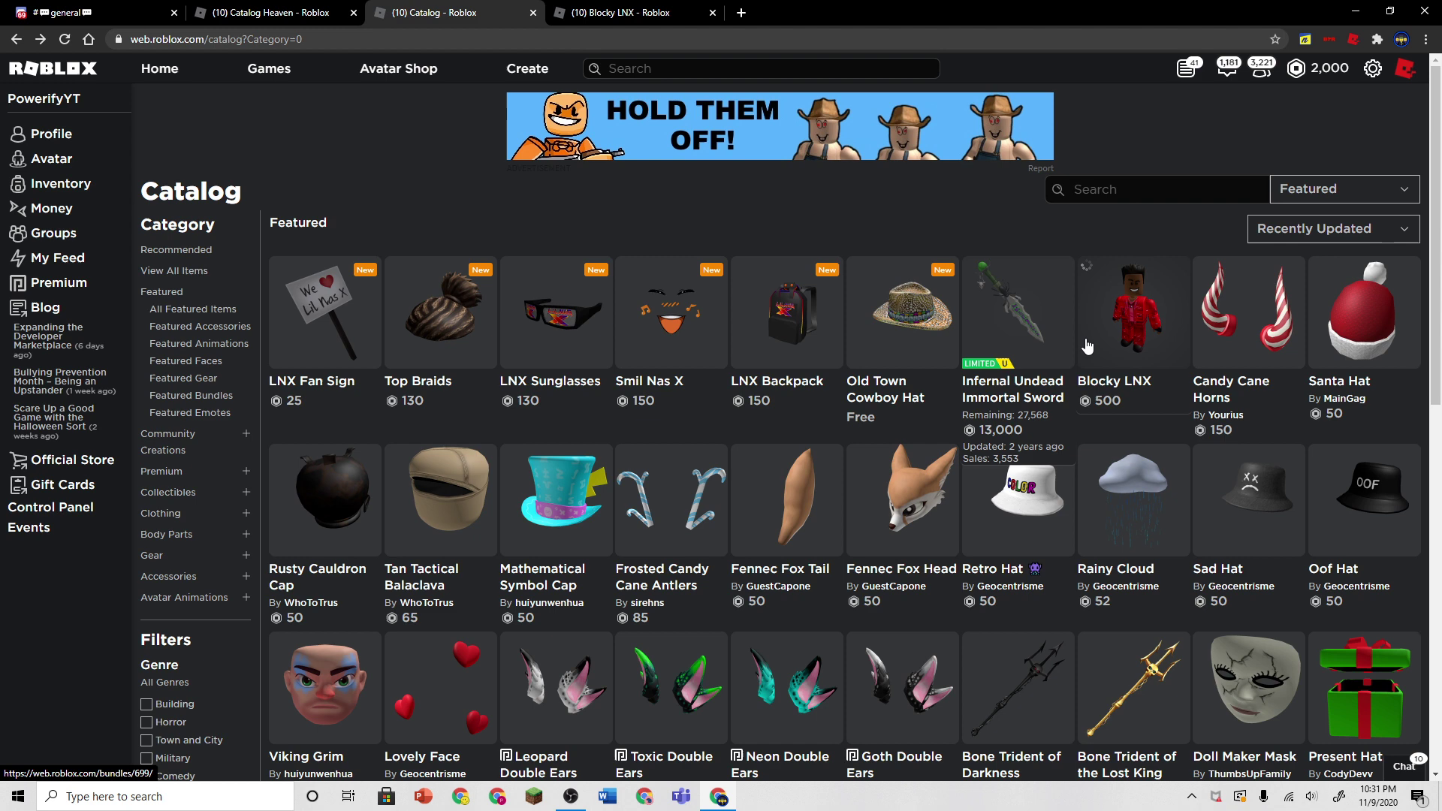
mouse_move(1132, 310)
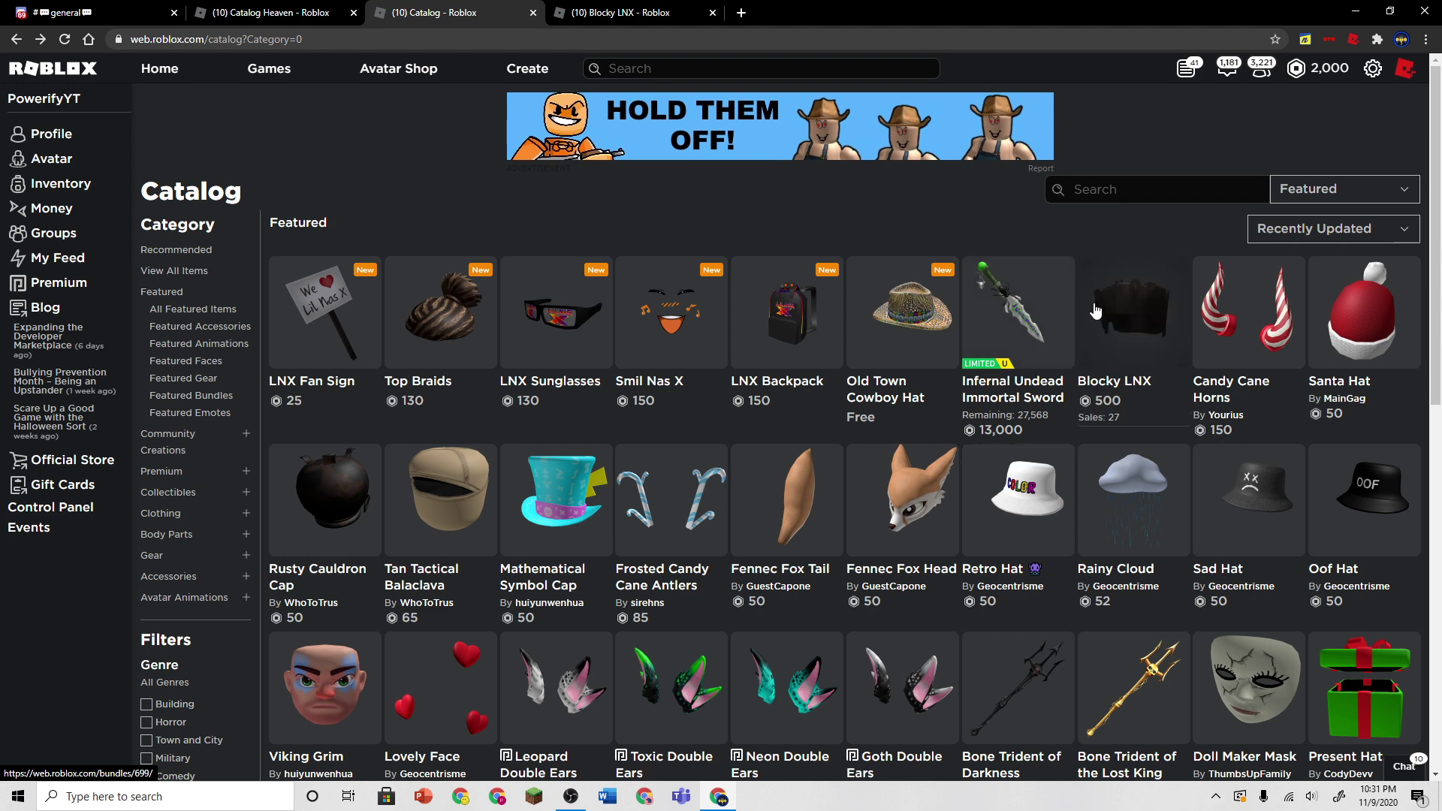
click(621, 12)
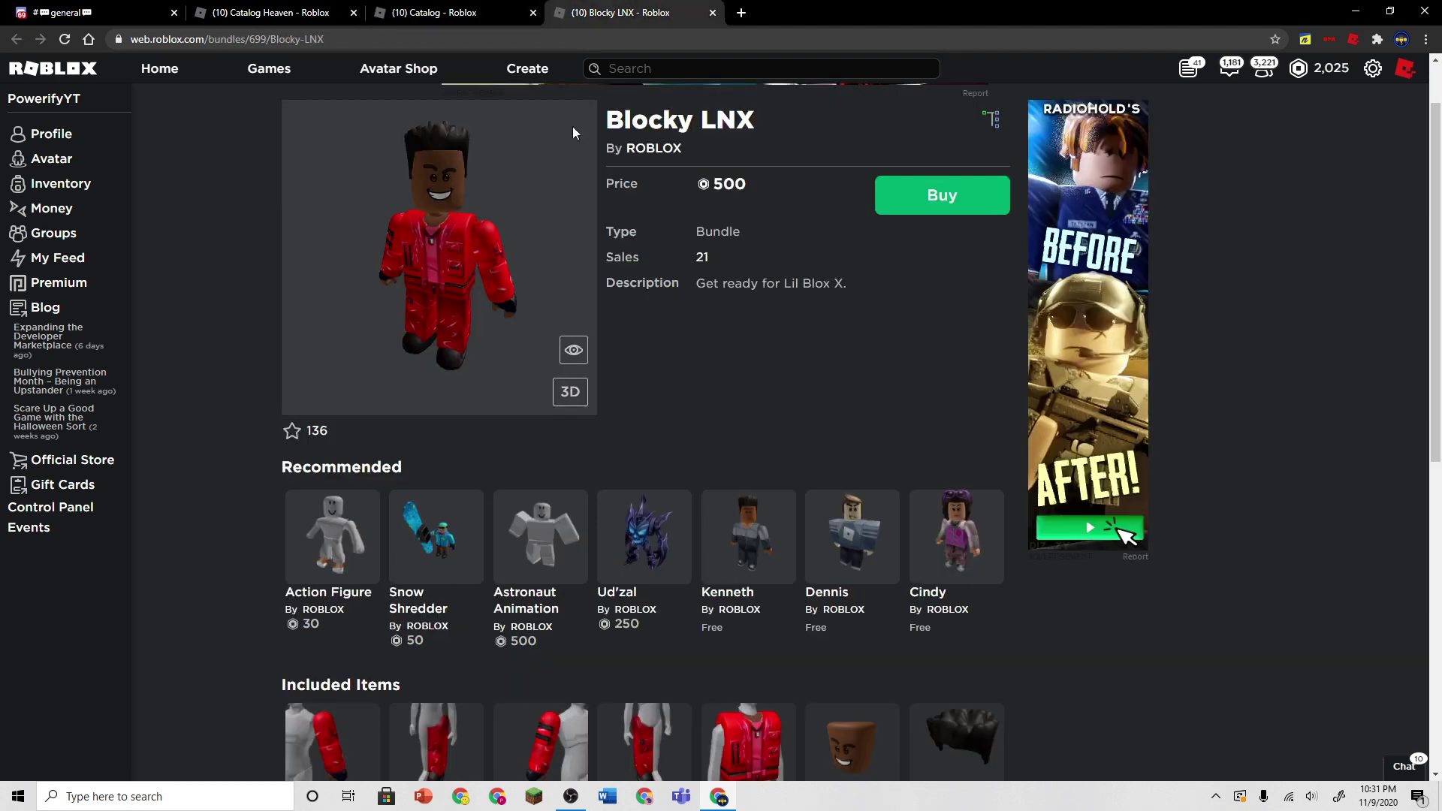
scroll(682, 320, down, 2)
scroll(680, 322, down, 1)
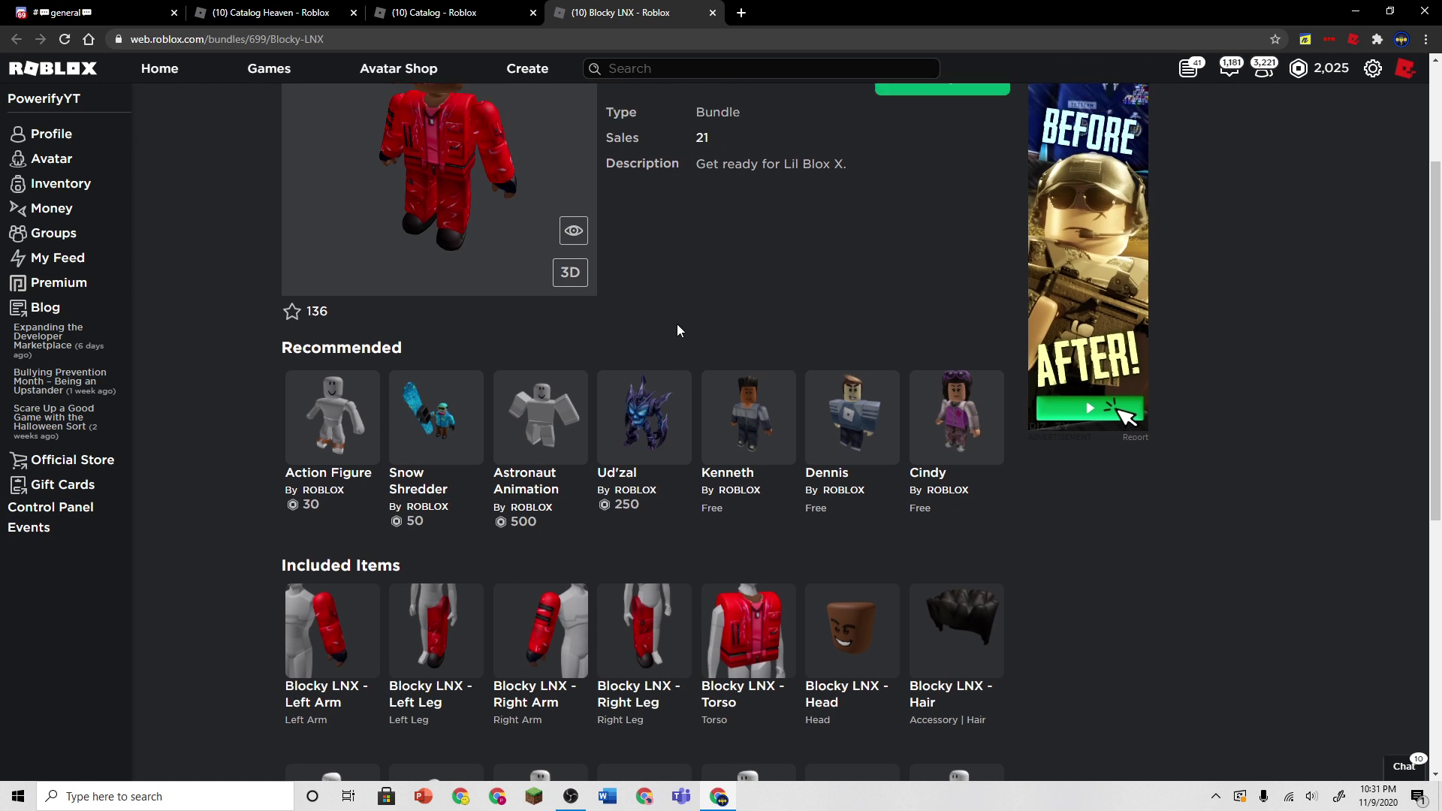
scroll(678, 323, up, 1)
scroll(630, 380, up, 1)
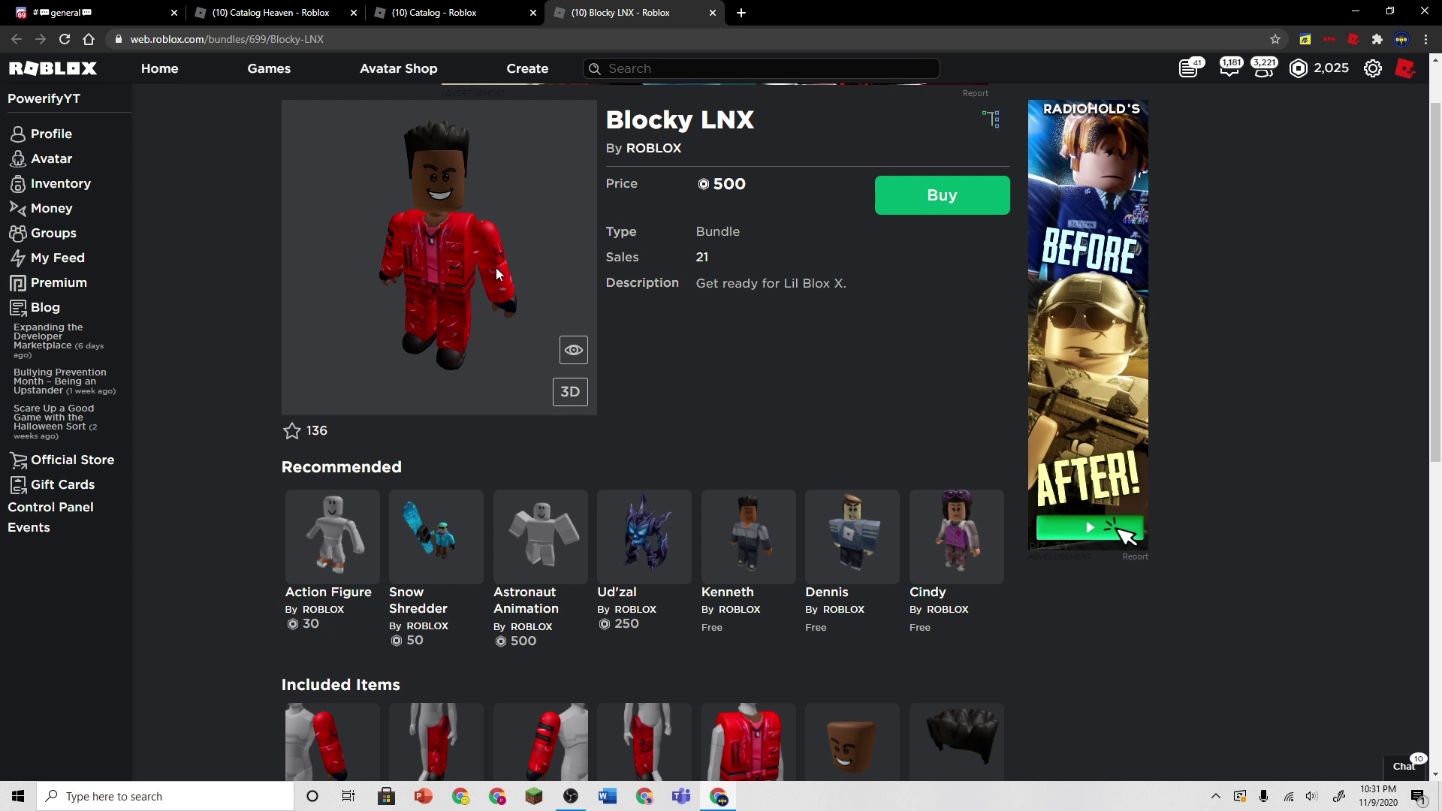
scroll(498, 270, up, 1)
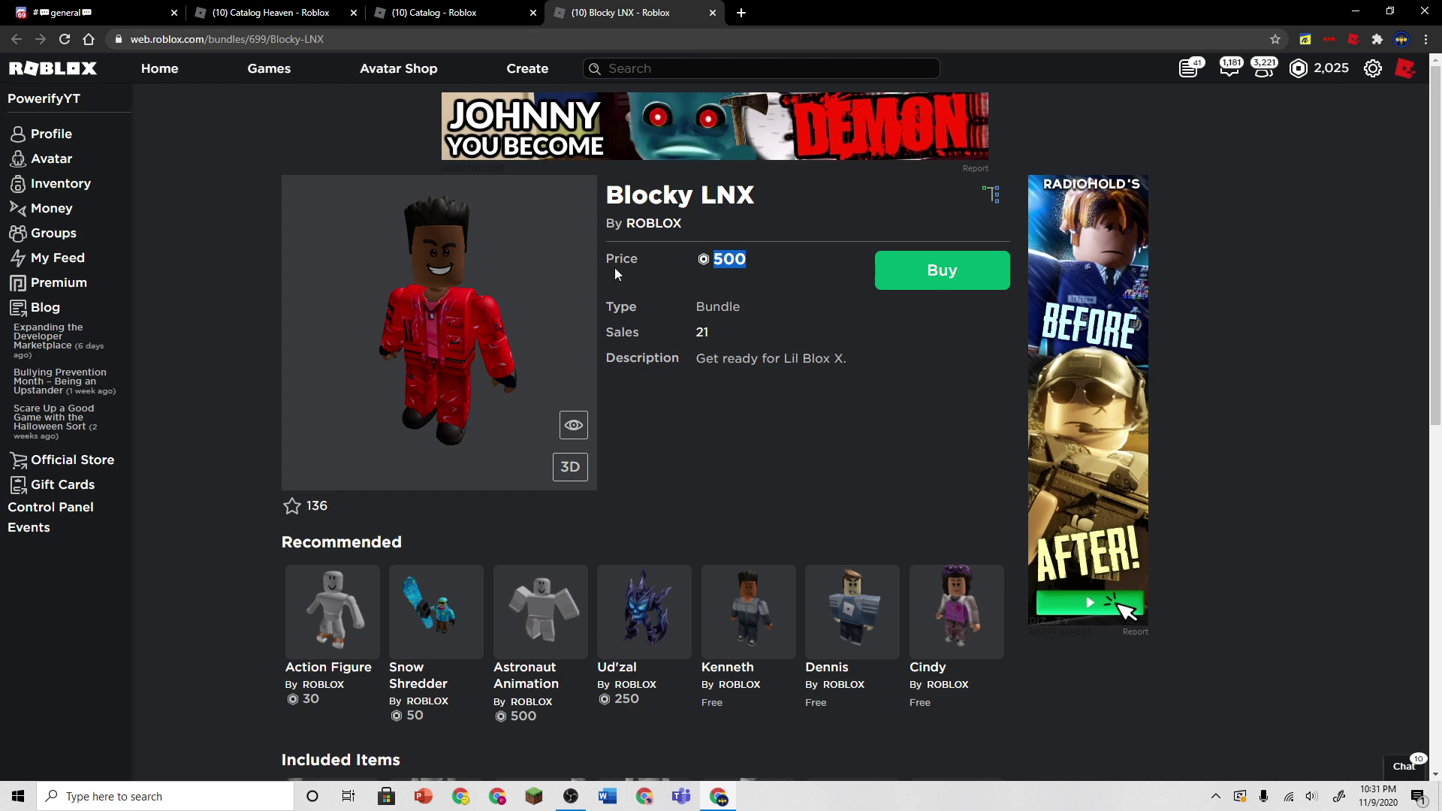
click(463, 9)
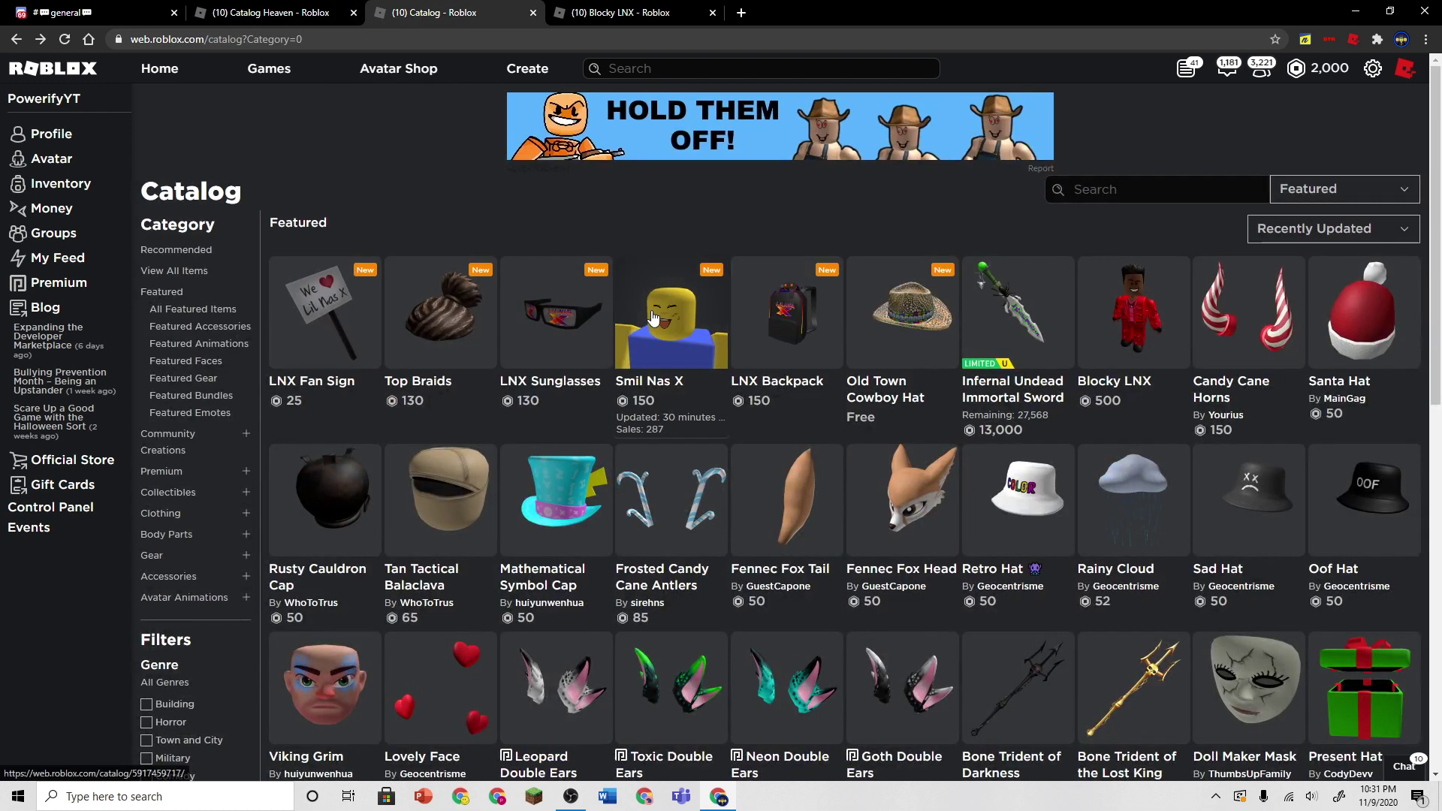
click(327, 12)
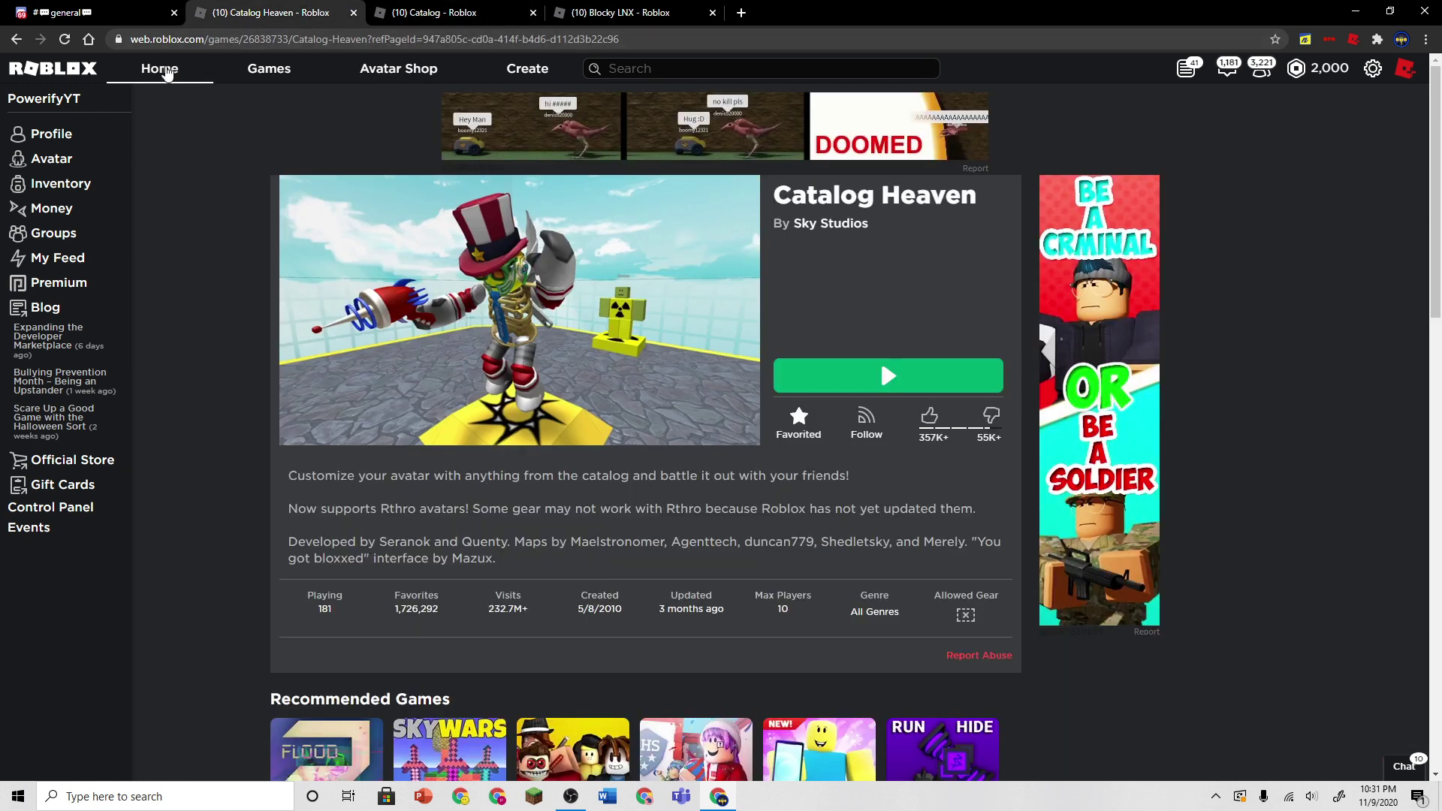
Step: Check the Avatar Editor, then join a server from the Tower of Hell game page
click(160, 68)
key(ctrl+Tab)
click(572, 797)
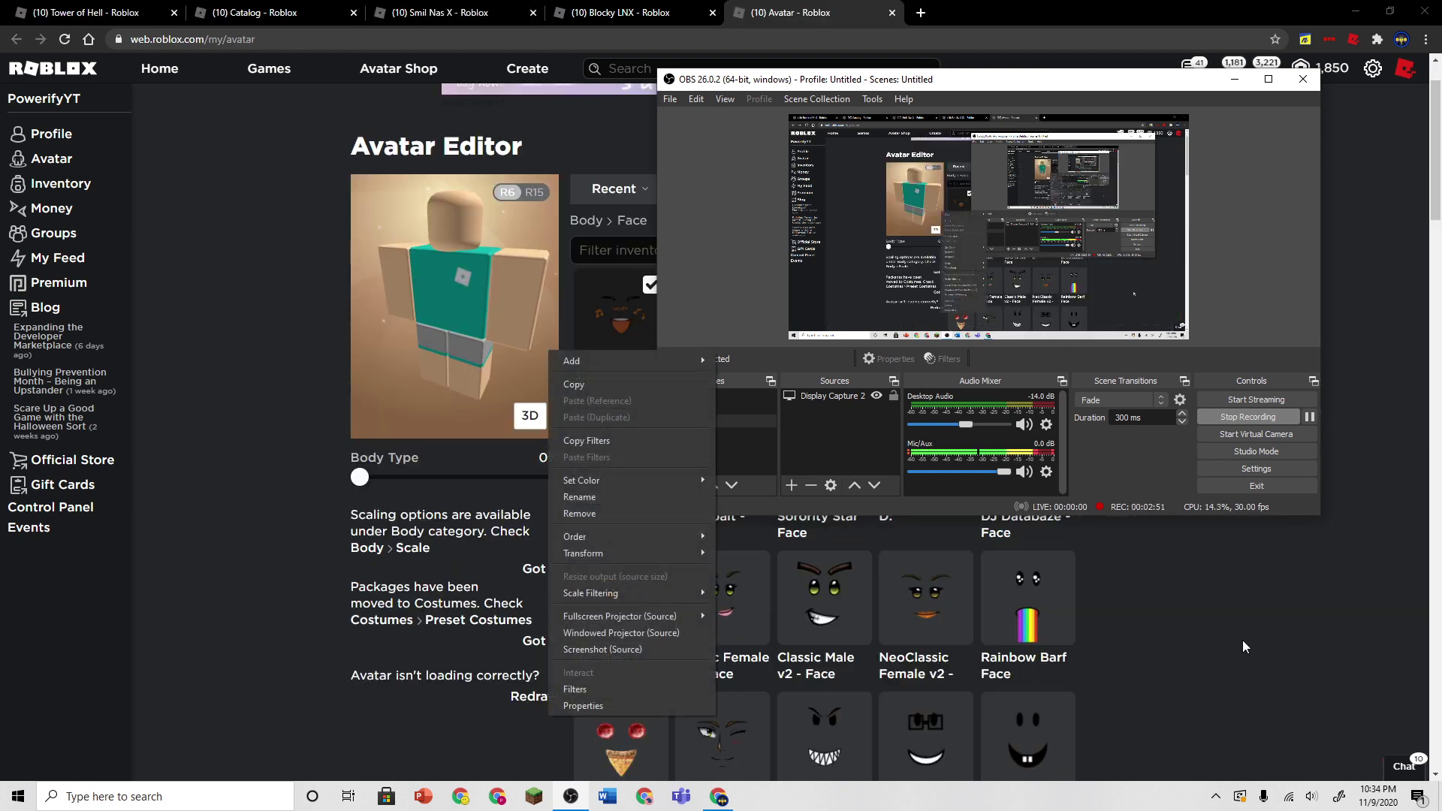
click(1244, 641)
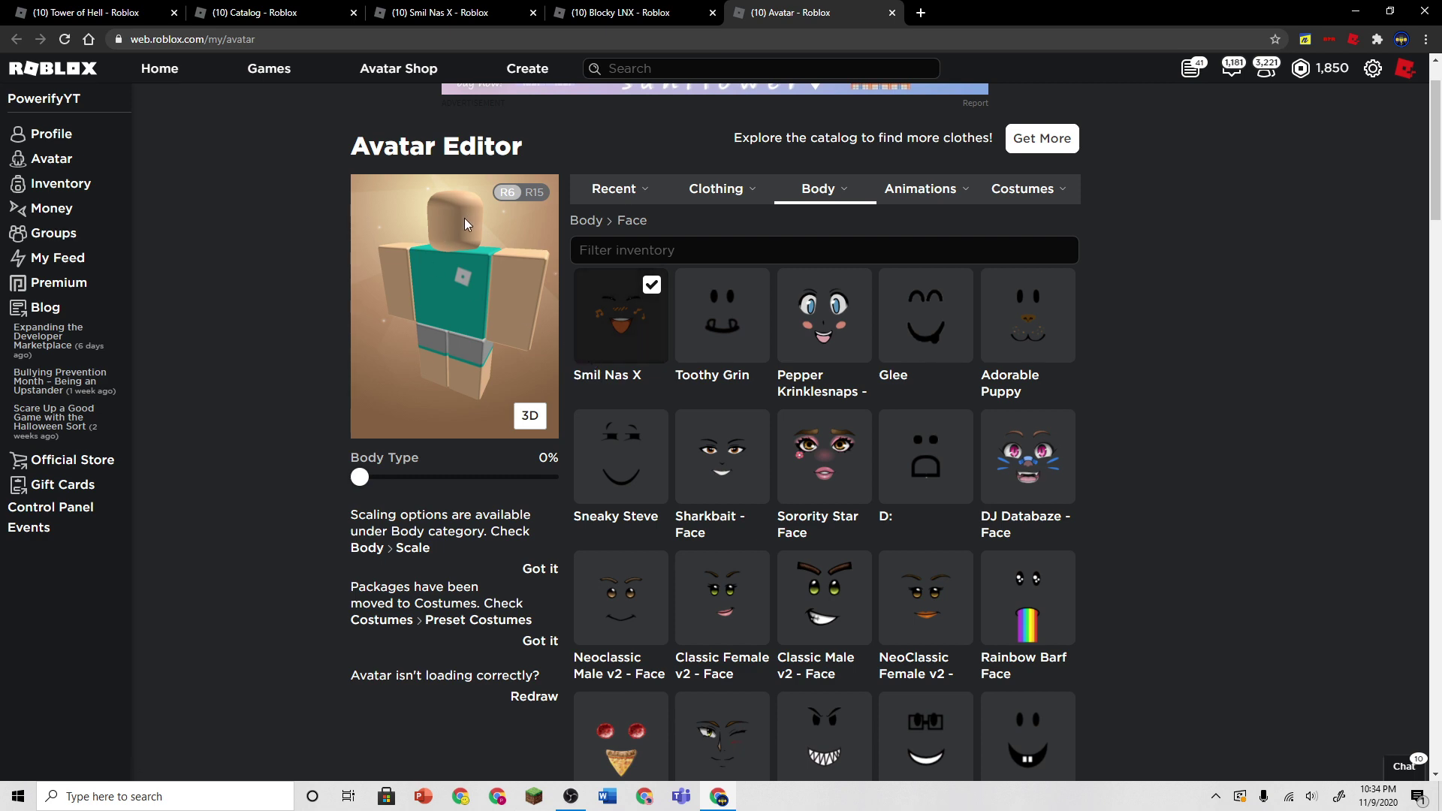
click(79, 13)
scroll(823, 340, up, 2)
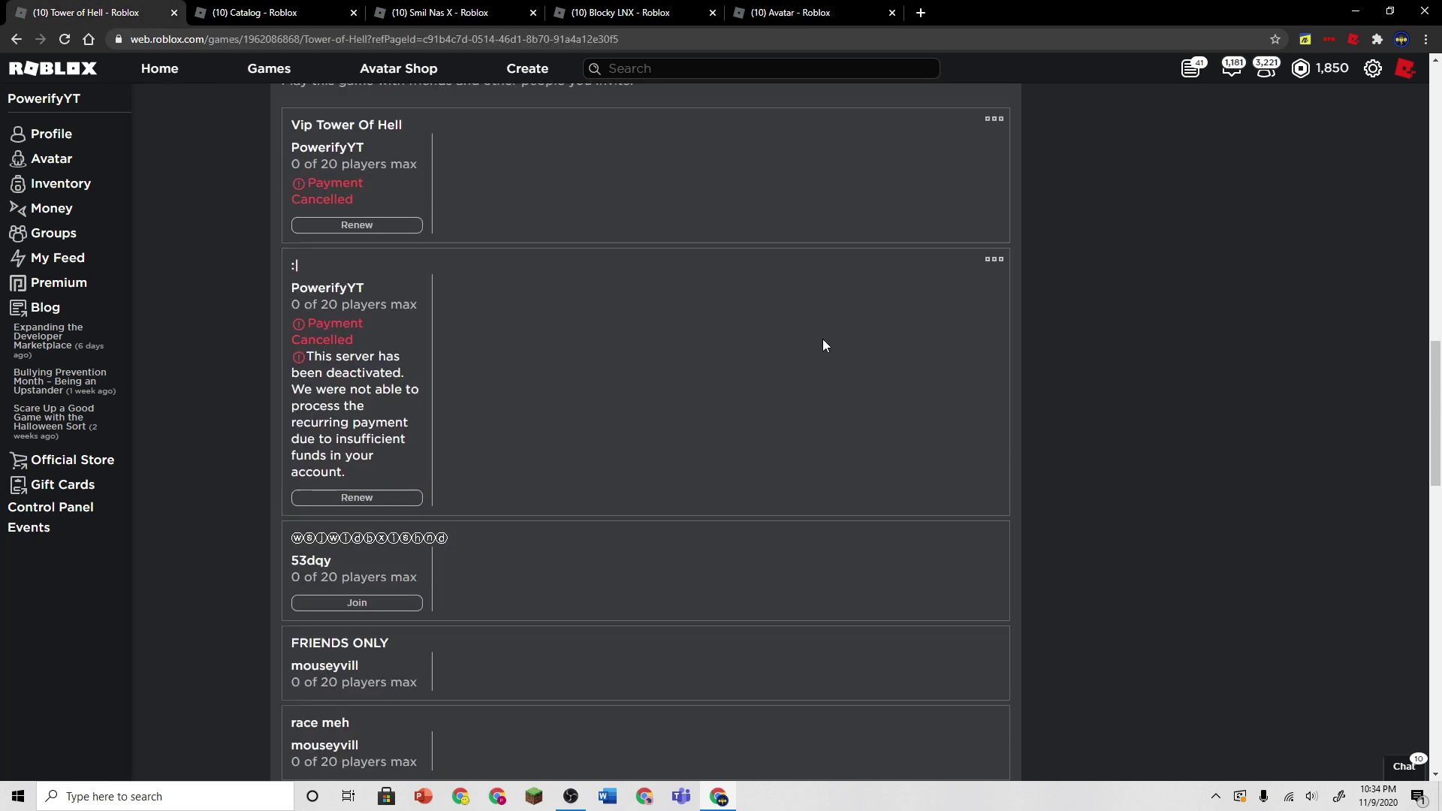
scroll(564, 451, up, 2)
click(356, 707)
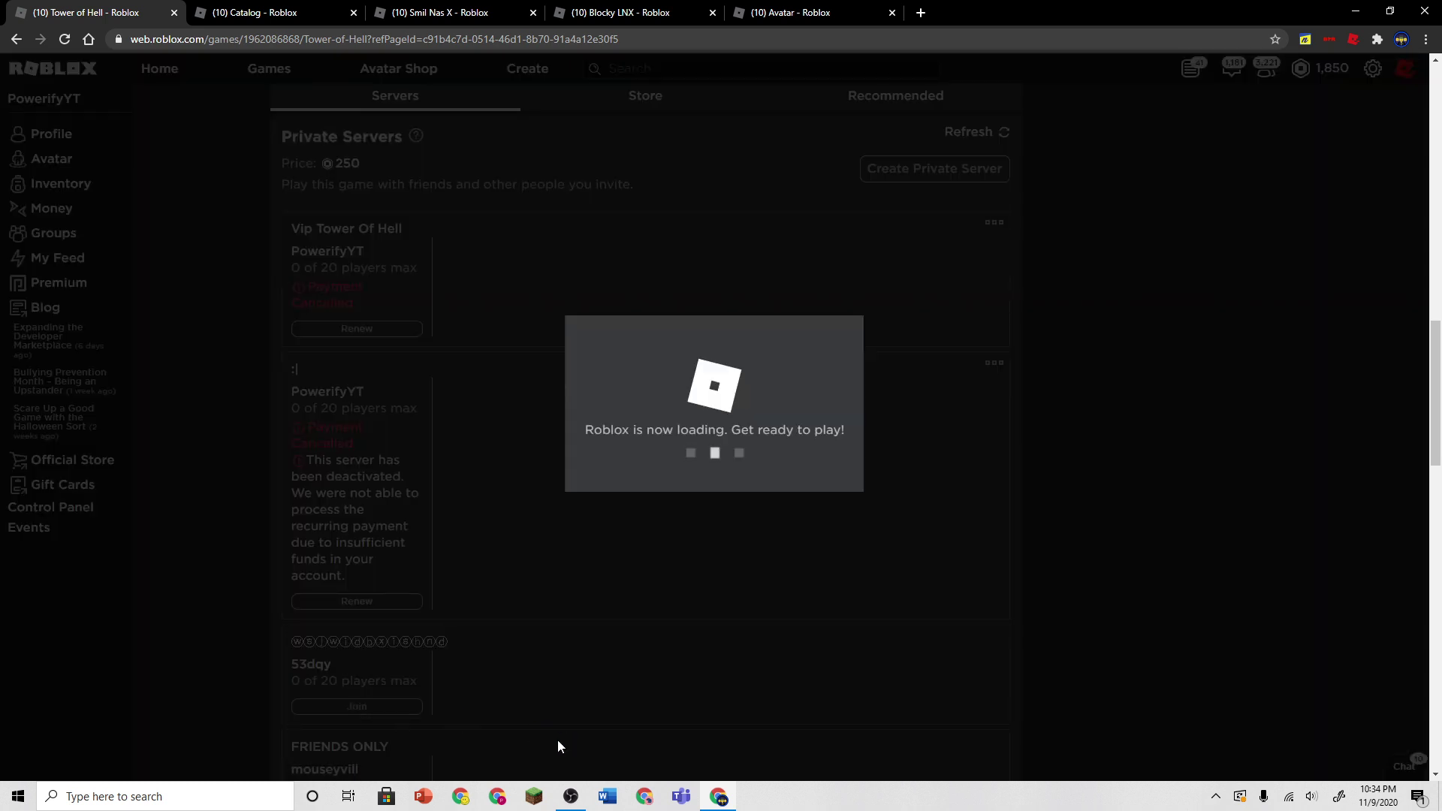
scroll(607, 707, up, 2)
scroll(588, 593, up, 2)
scroll(587, 594, up, 1)
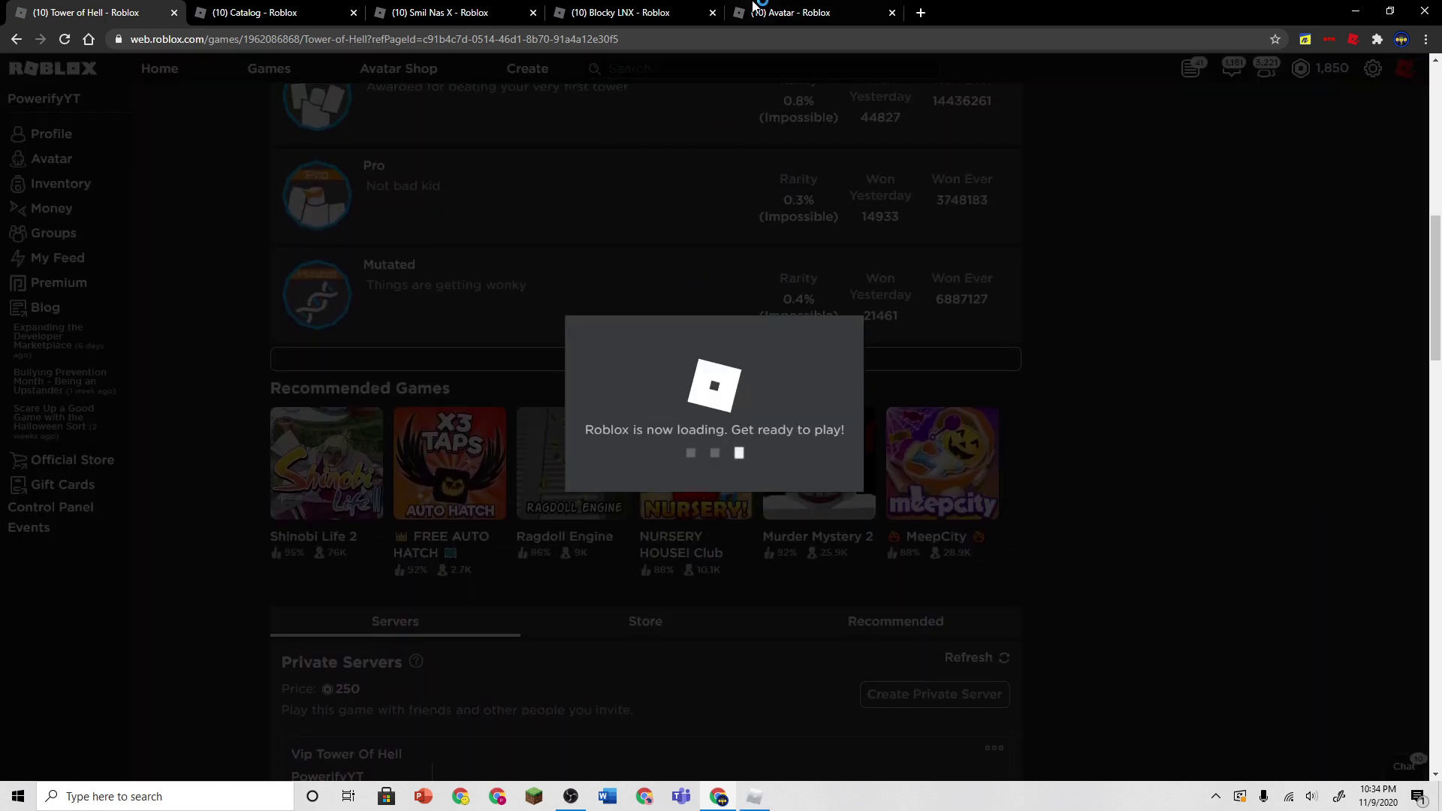
Step: Check the Avatar Editor body parts, then view the Smil Nas X face up close in Tower of Hell
click(789, 12)
click(819, 189)
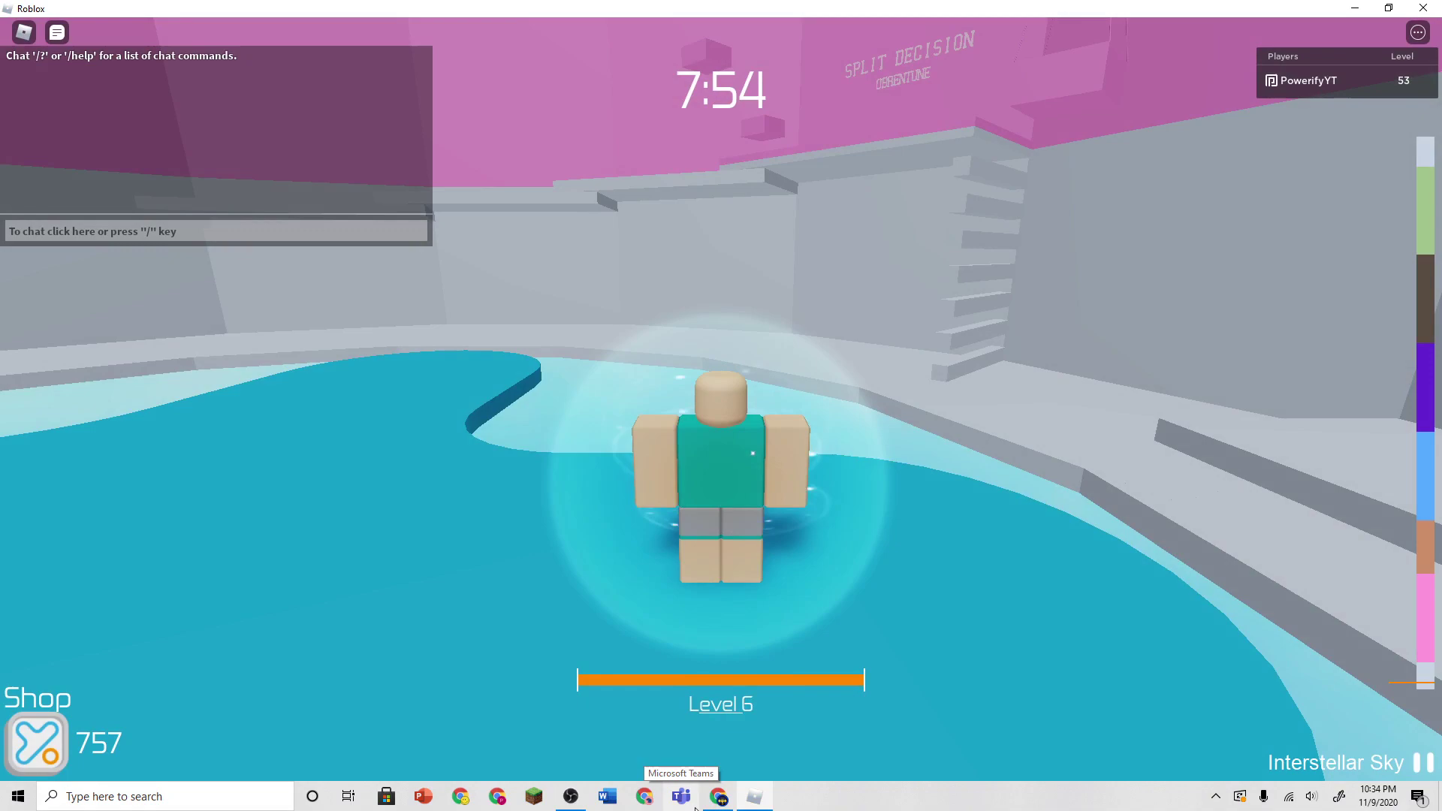
scroll(846, 432, up, 5)
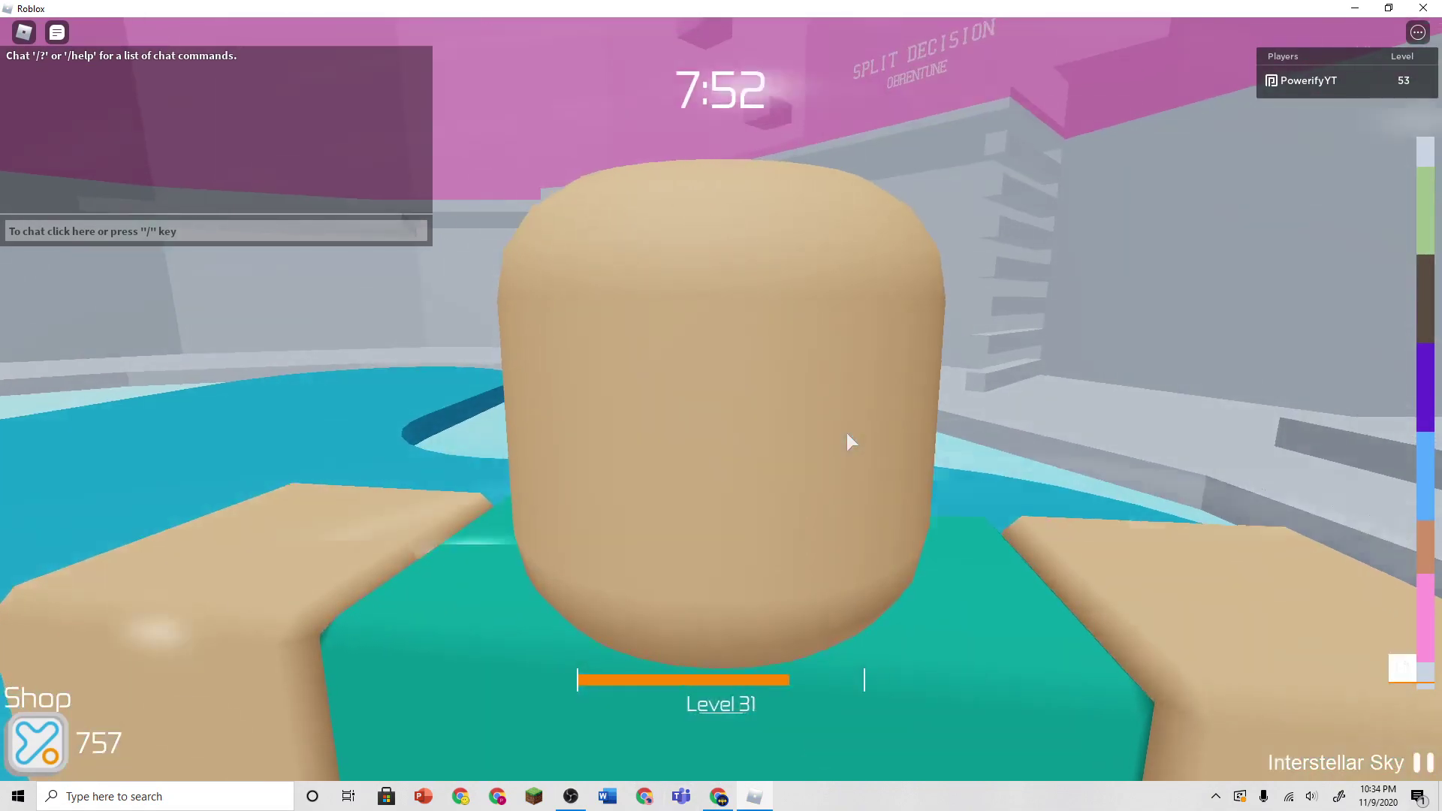
scroll(846, 433, up, 3)
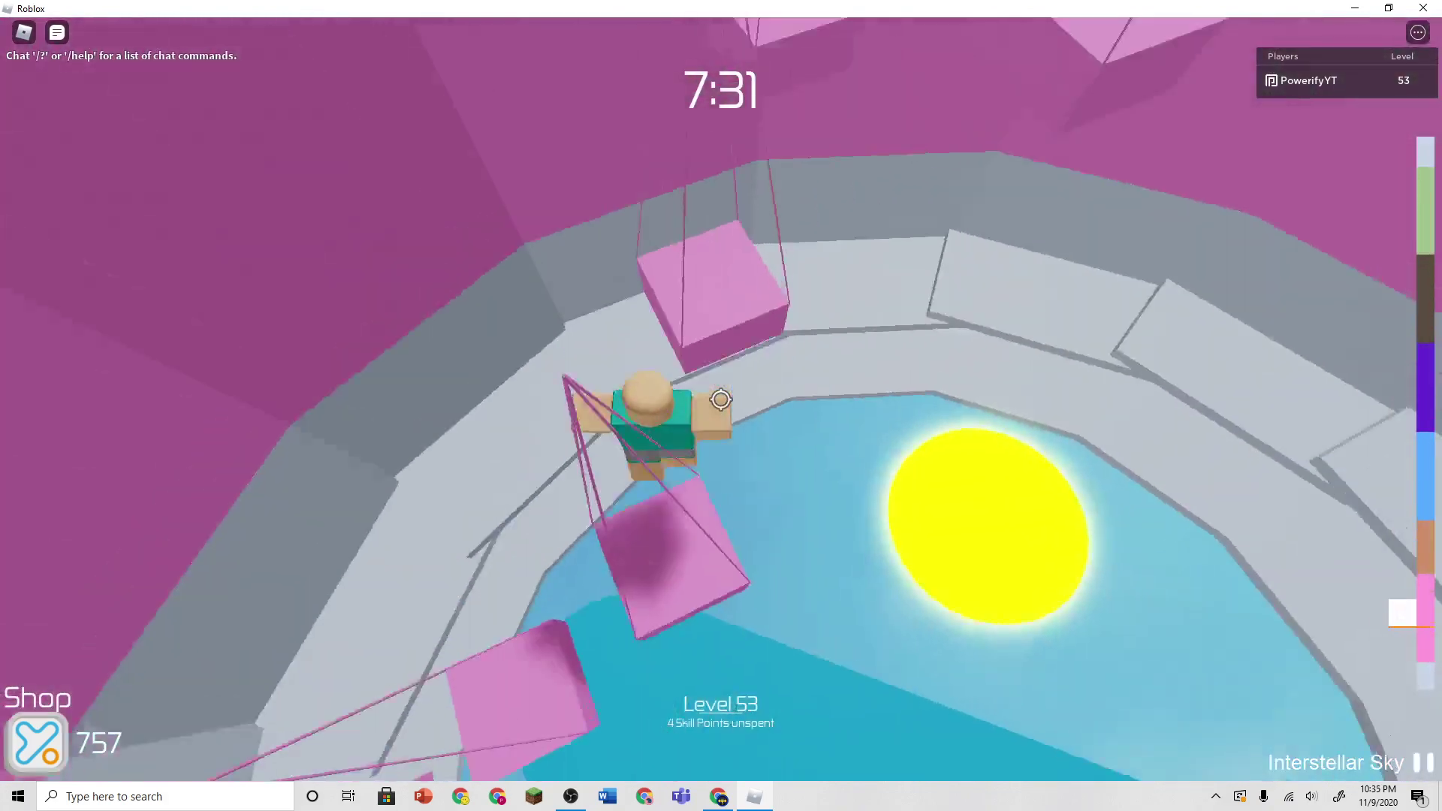
scroll(721, 396, up, 5)
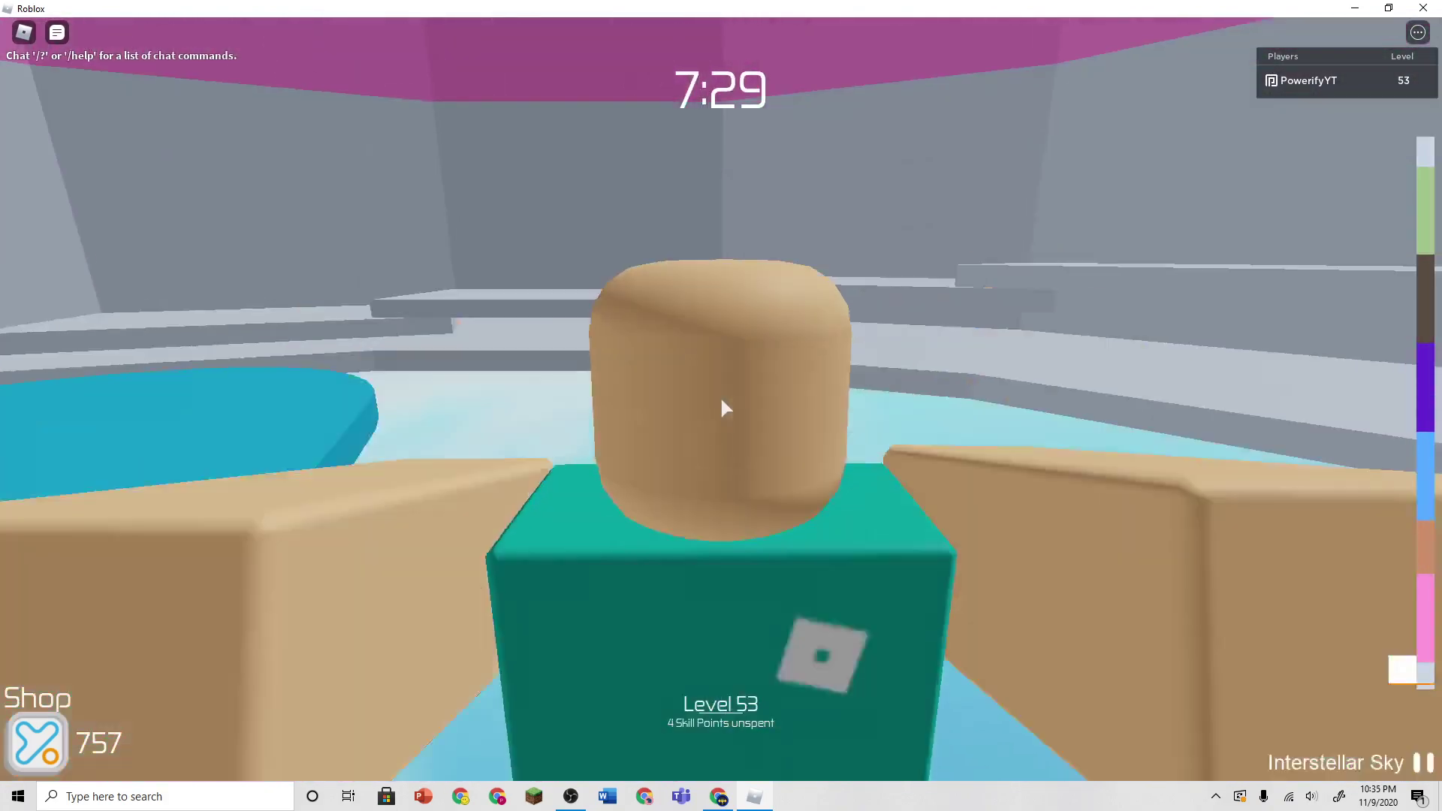
scroll(721, 396, up, 3)
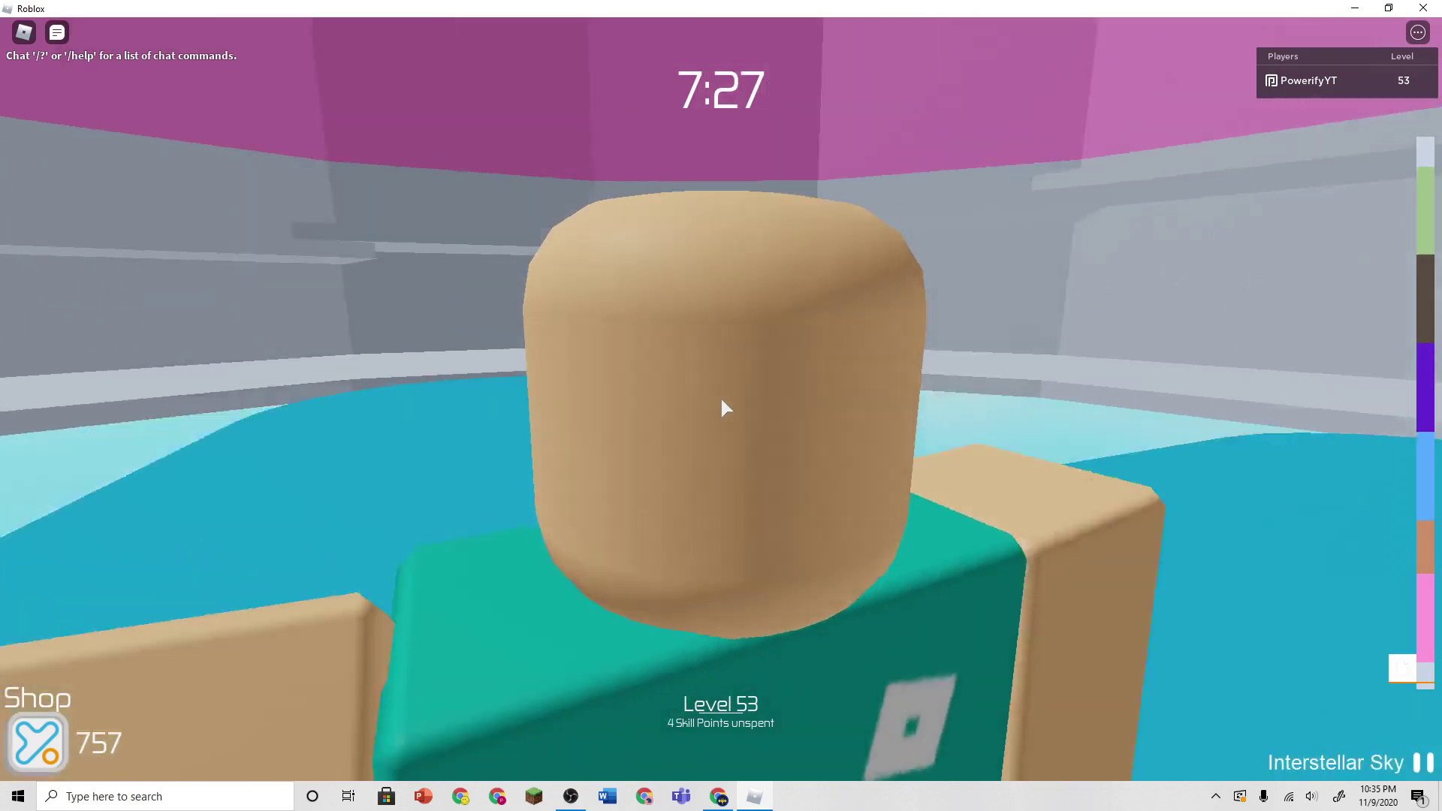
scroll(721, 396, down, 4)
scroll(721, 399, up, 5)
scroll(722, 400, up, 2)
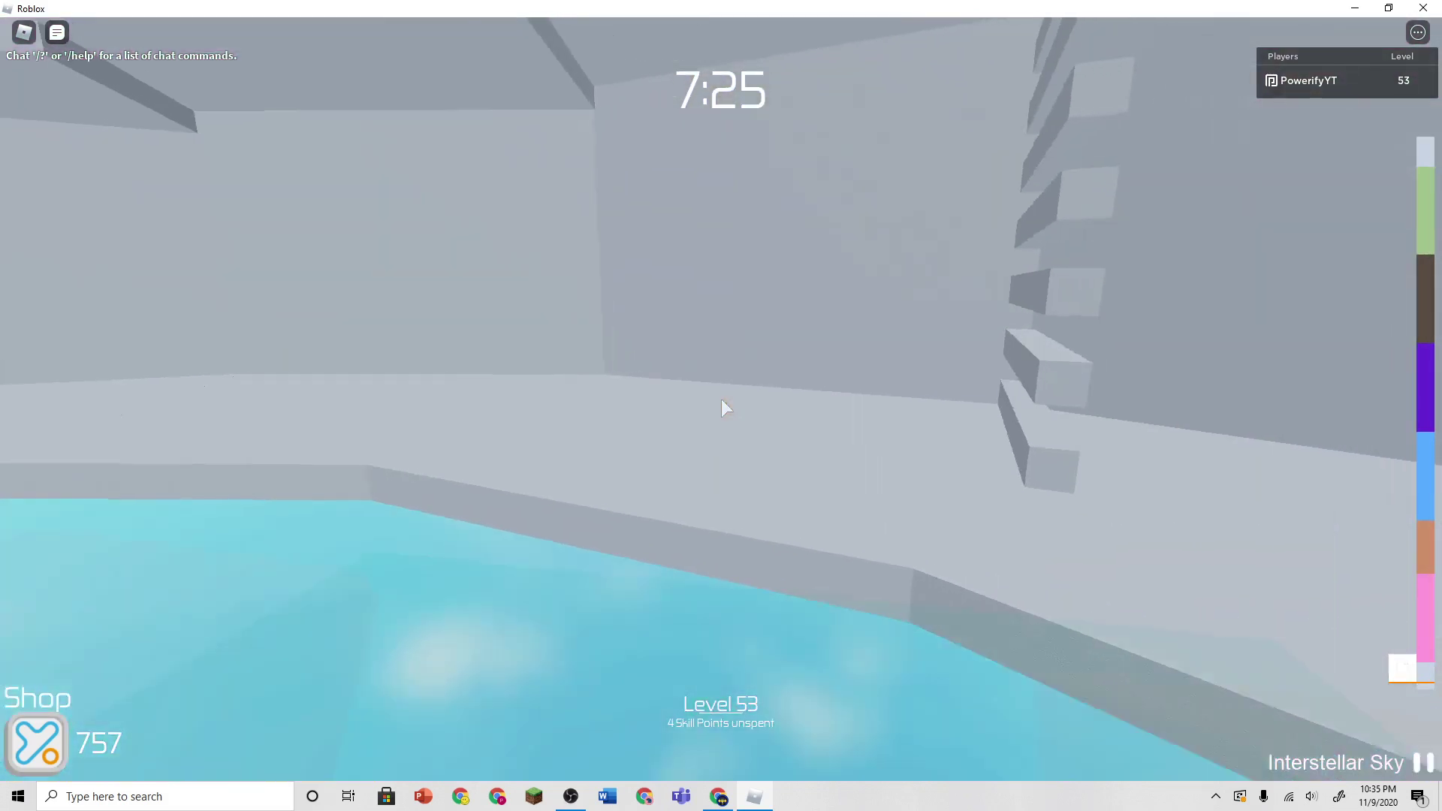
scroll(722, 399, down, 3)
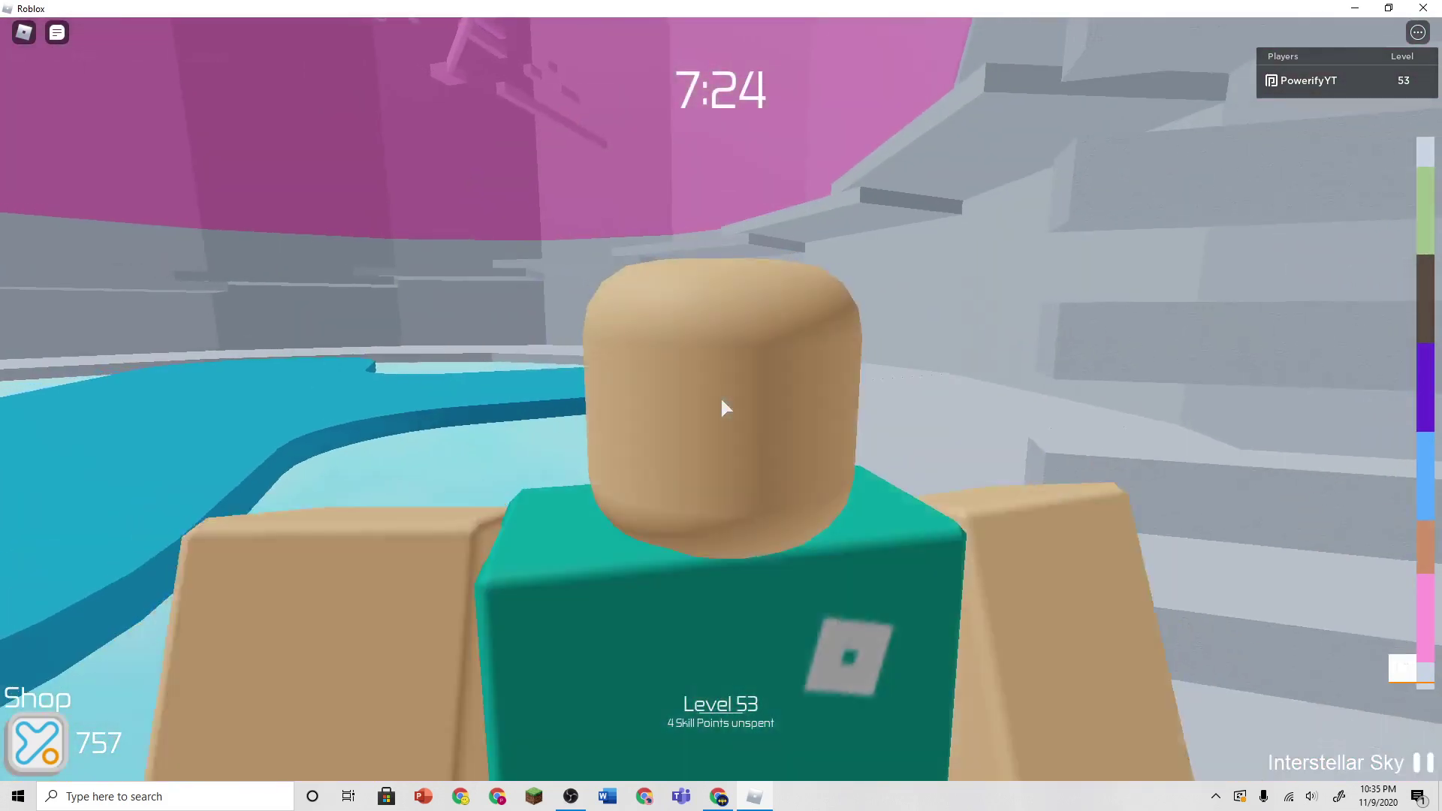
scroll(721, 400, up, 3)
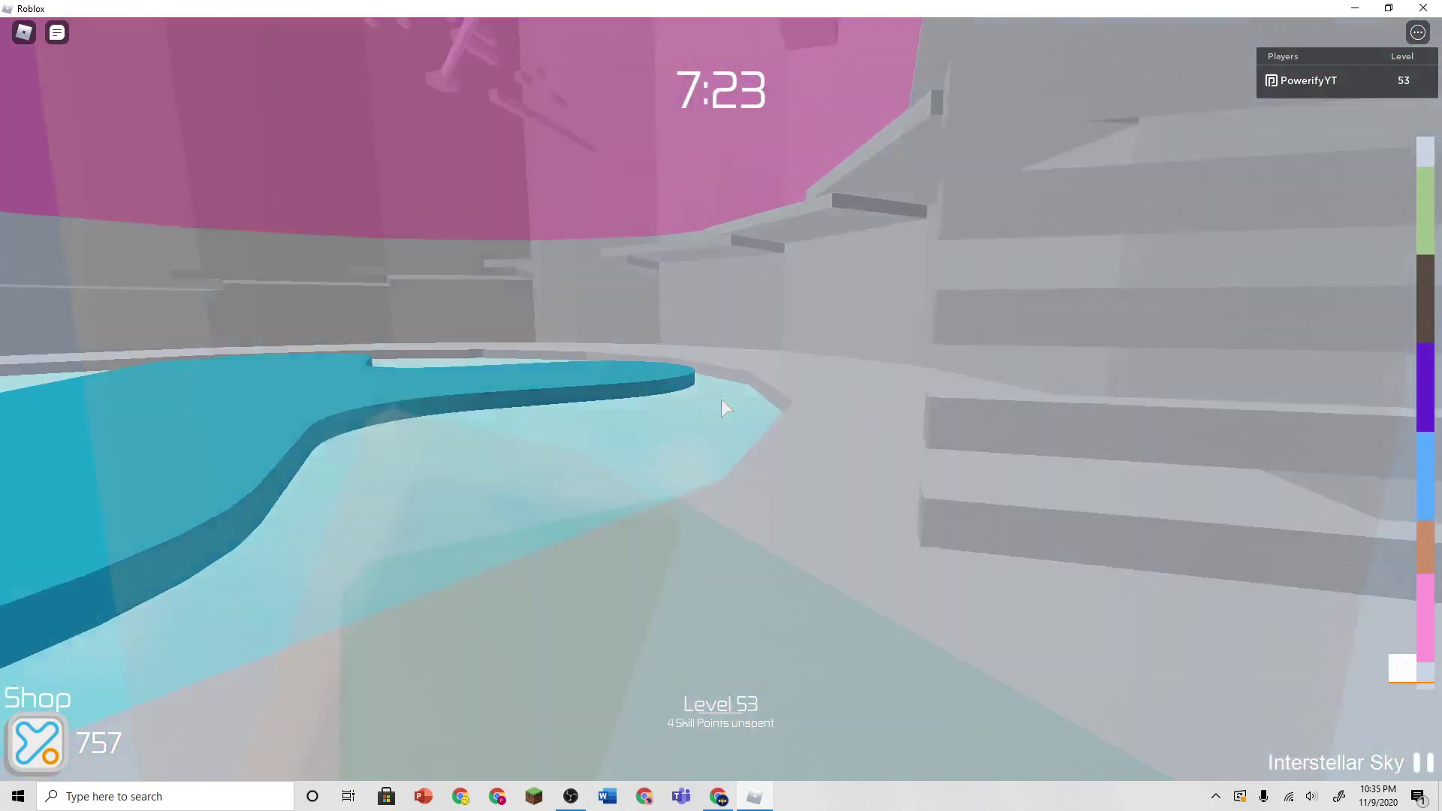
scroll(722, 399, up, 2)
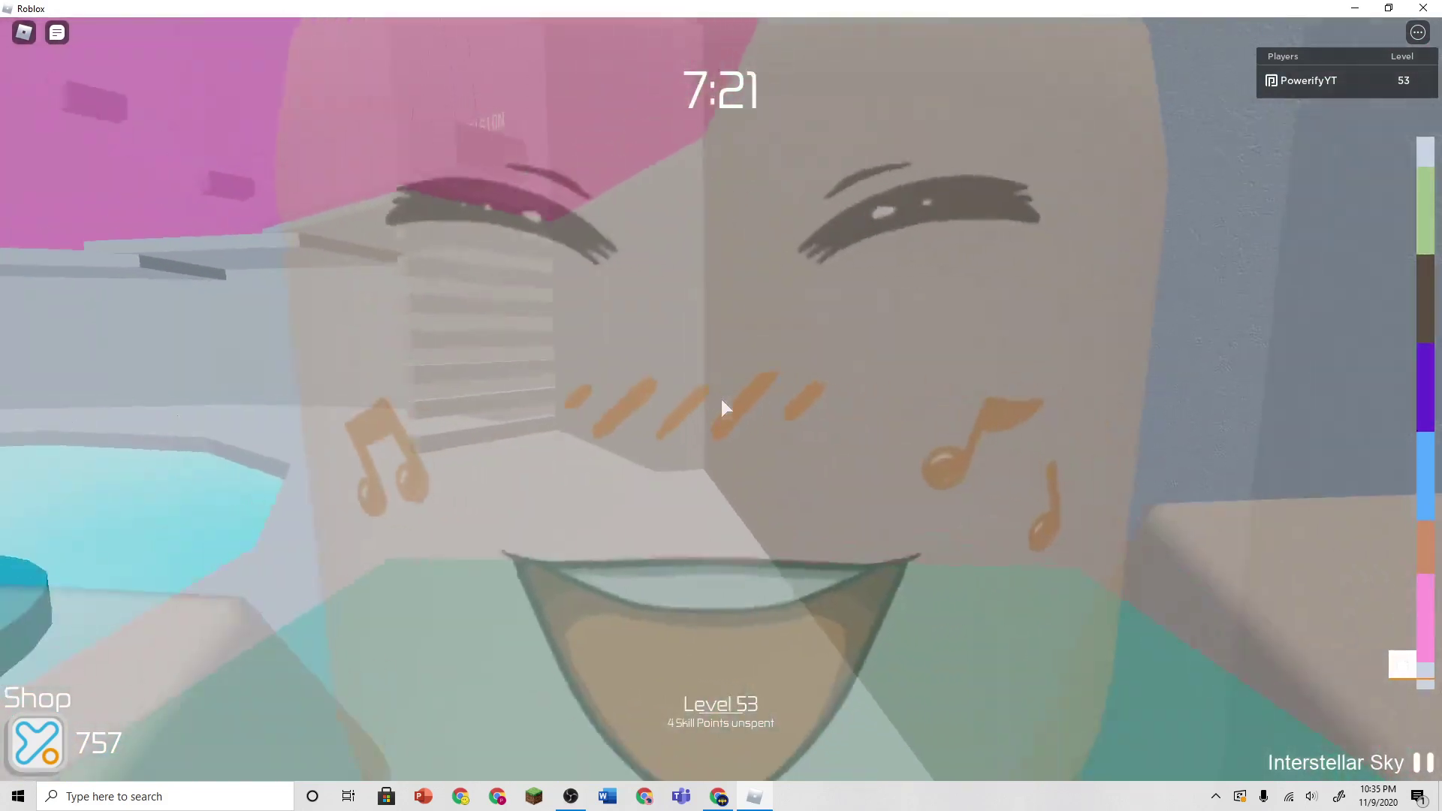
drag(722, 400, 722, 400)
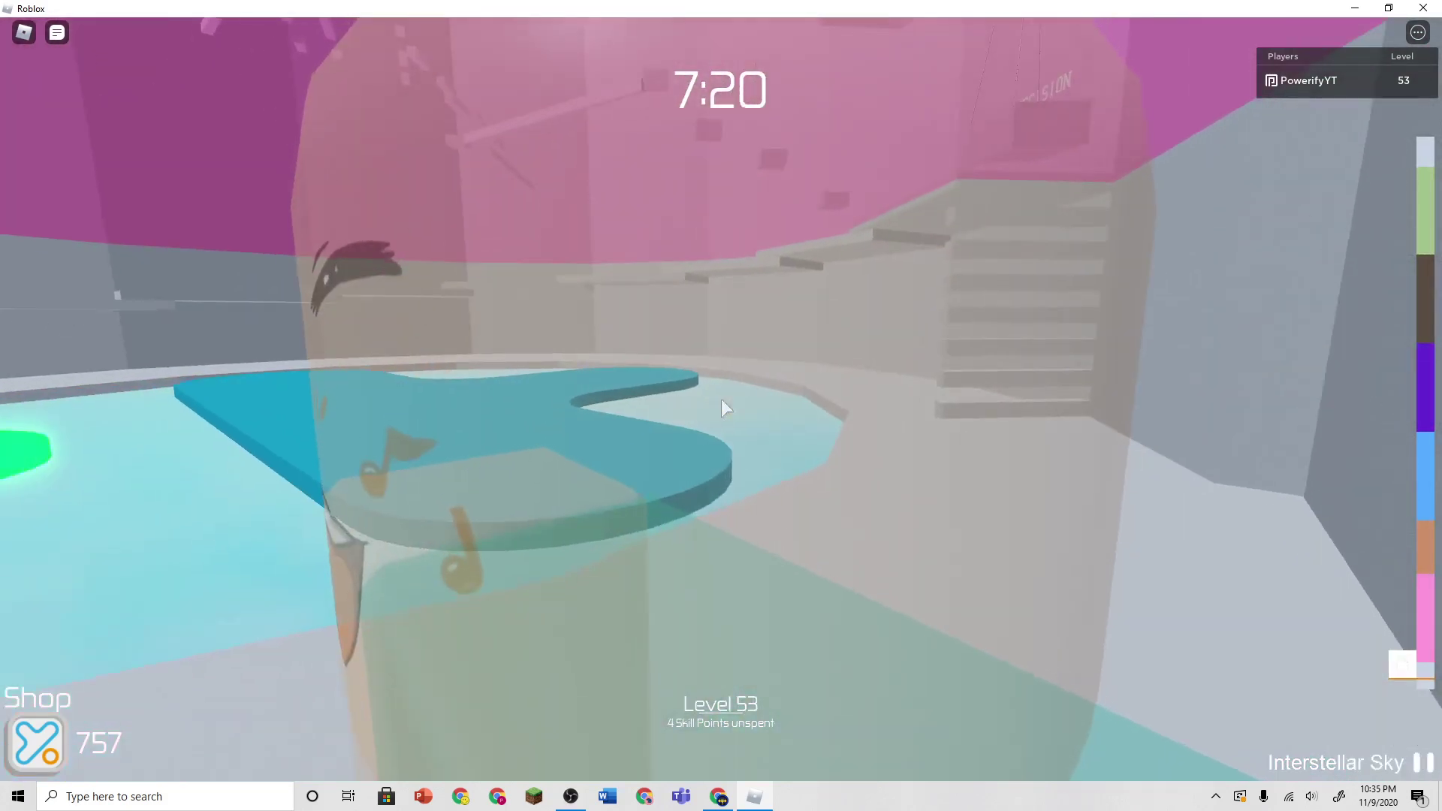
scroll(721, 399, down, 3)
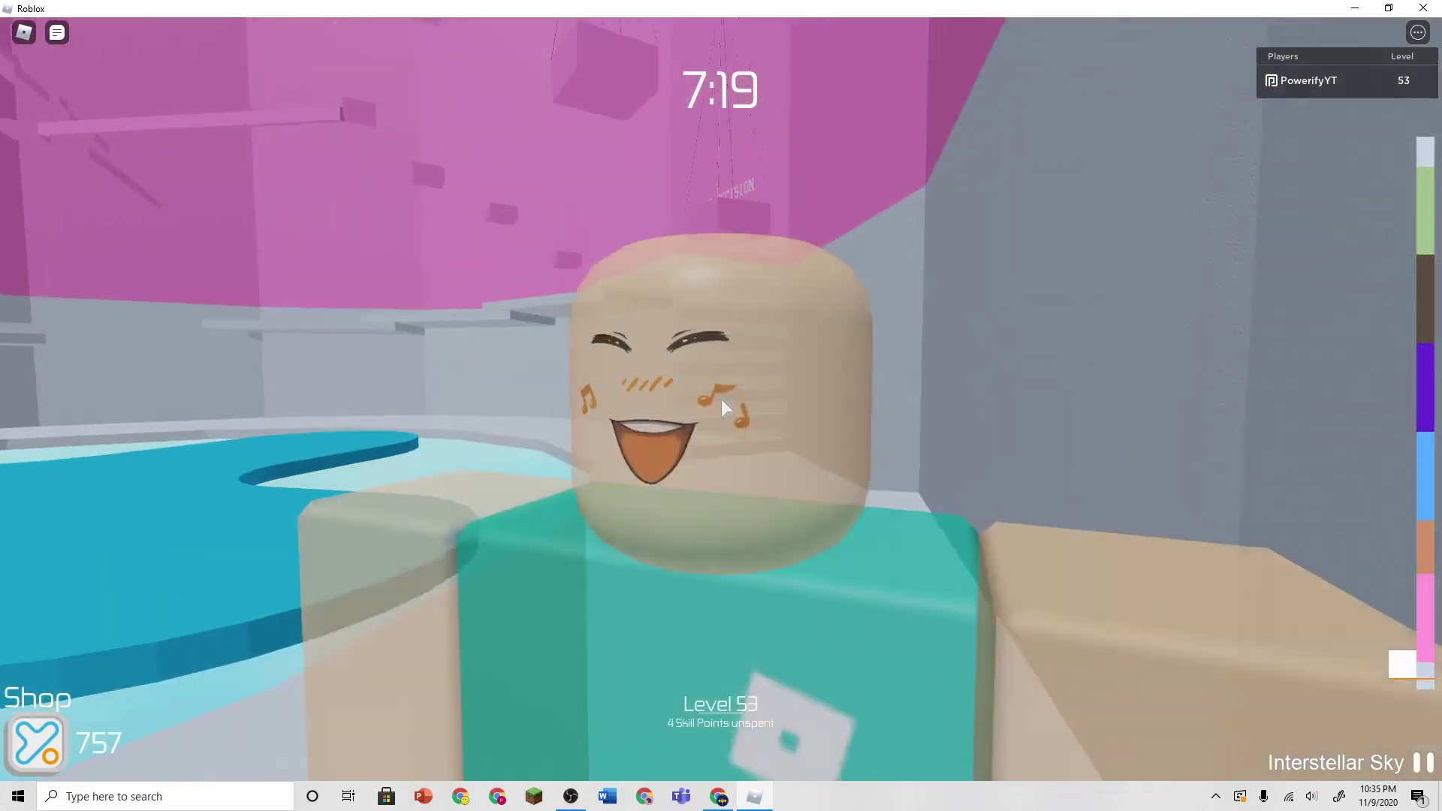
scroll(722, 400, up, 5)
scroll(721, 399, down, 2)
scroll(722, 399, down, 3)
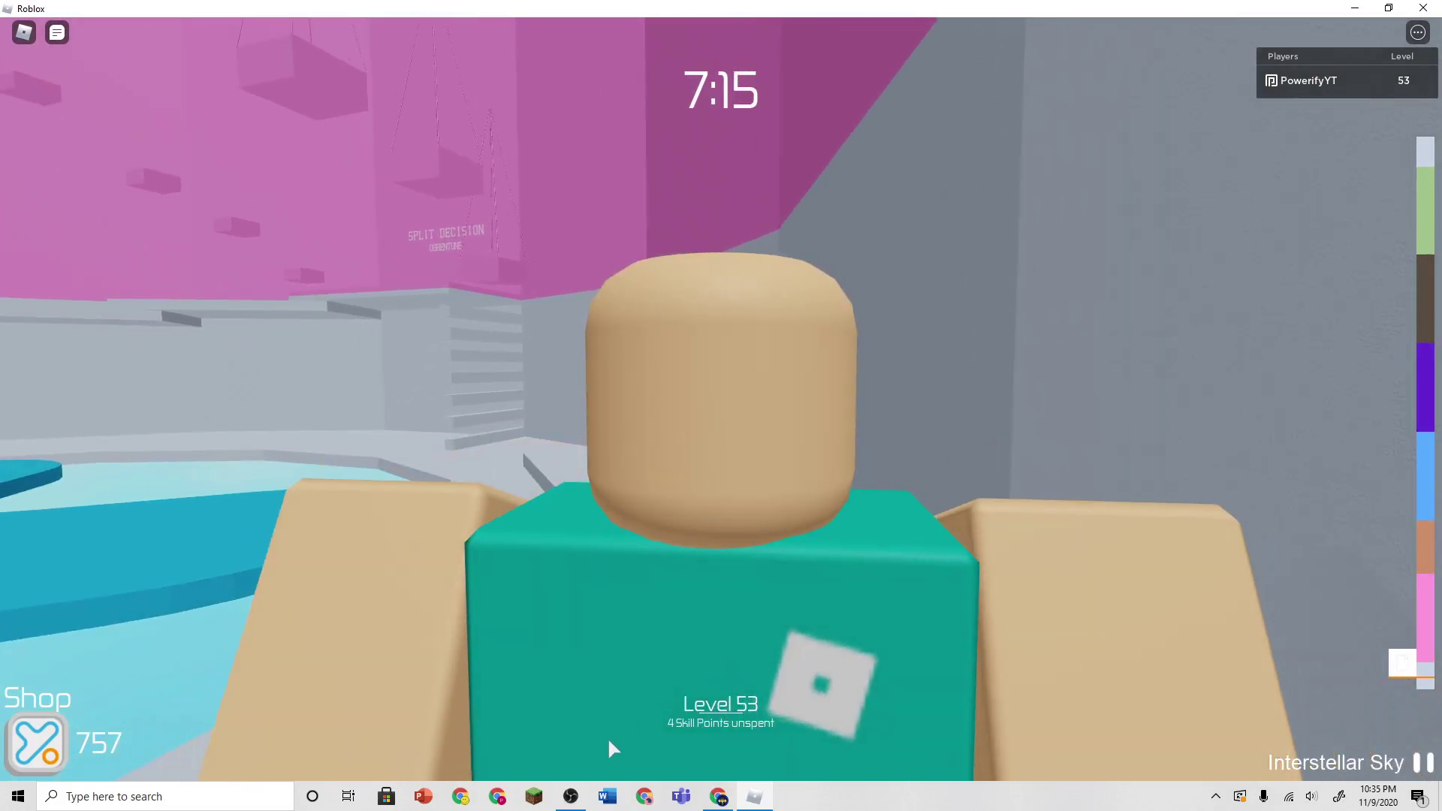
Step: Reset the character in Tower of Hell and return to the game
click(571, 798)
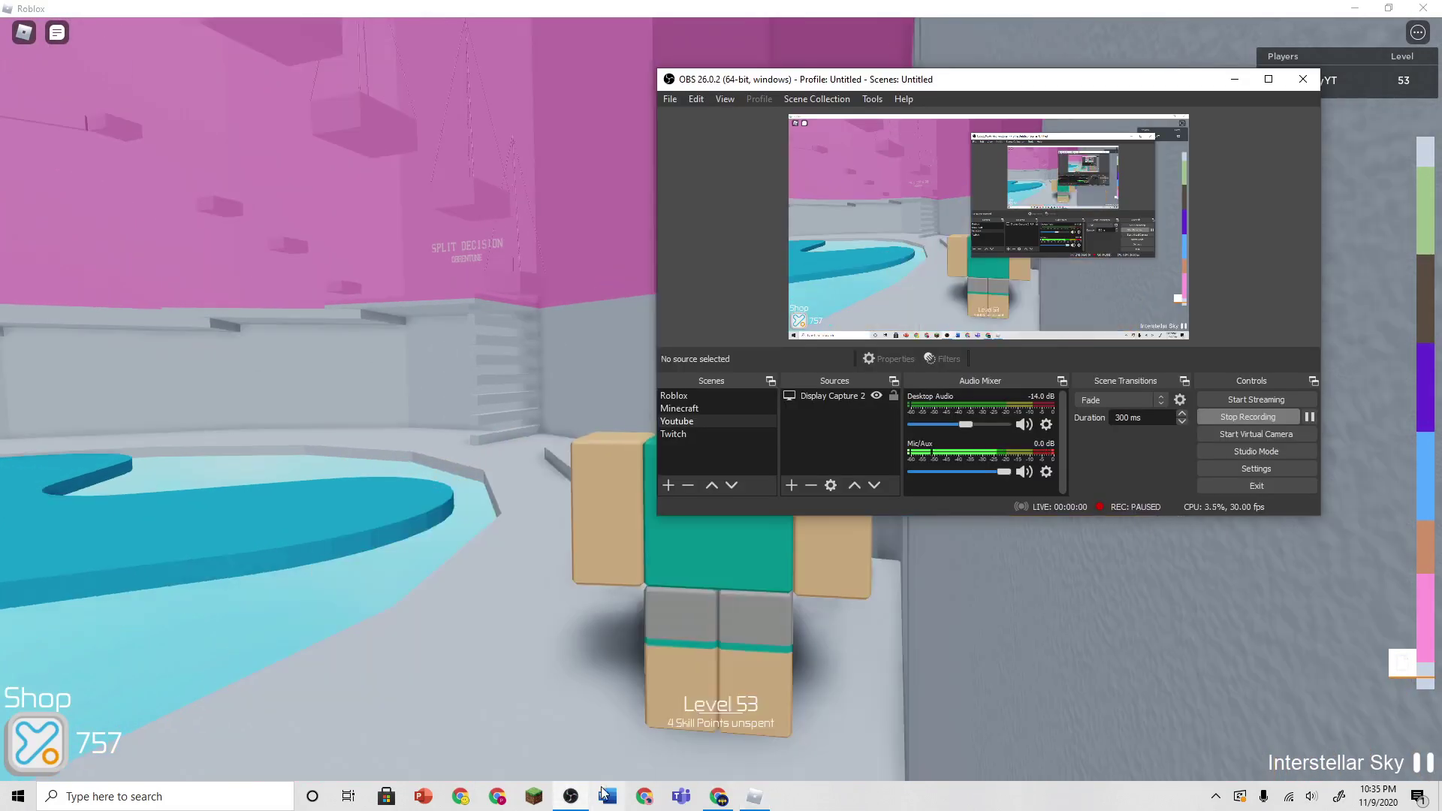
right_click(682, 423)
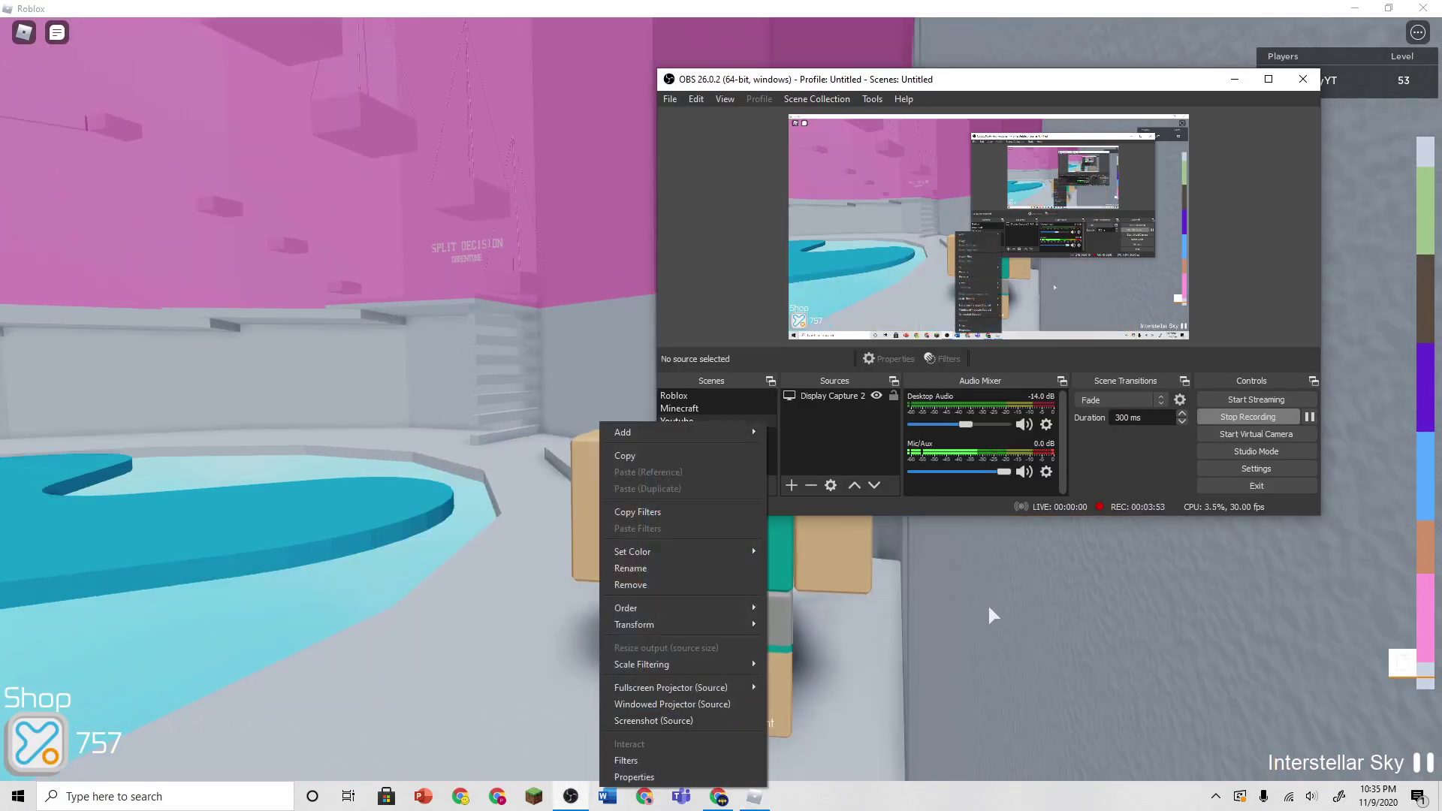
click(1164, 584)
key(Escape)
key(r)
click(657, 367)
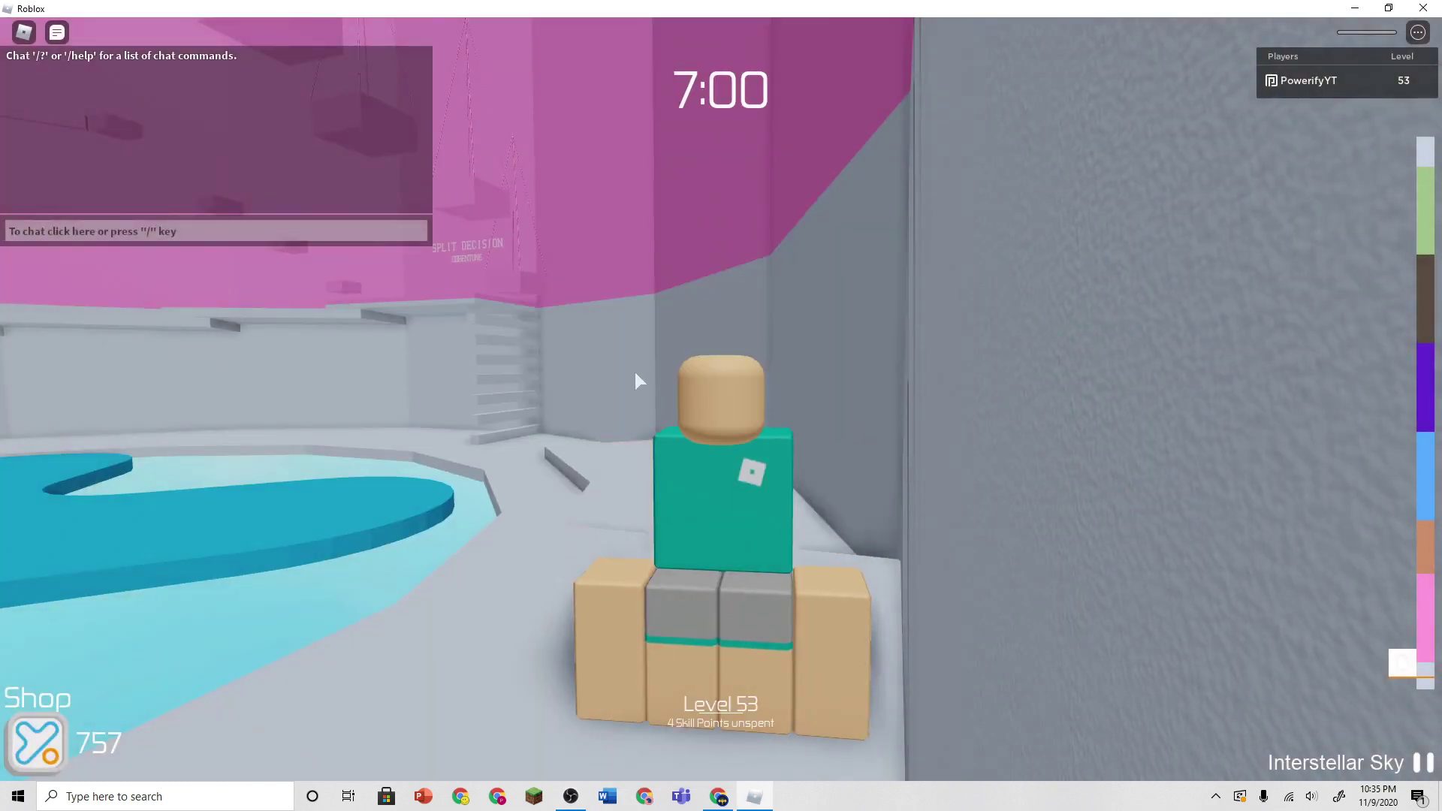
Step: Walk and orbit around the character to show both sides of the OLD TOWN ROAD sign
key(Right)
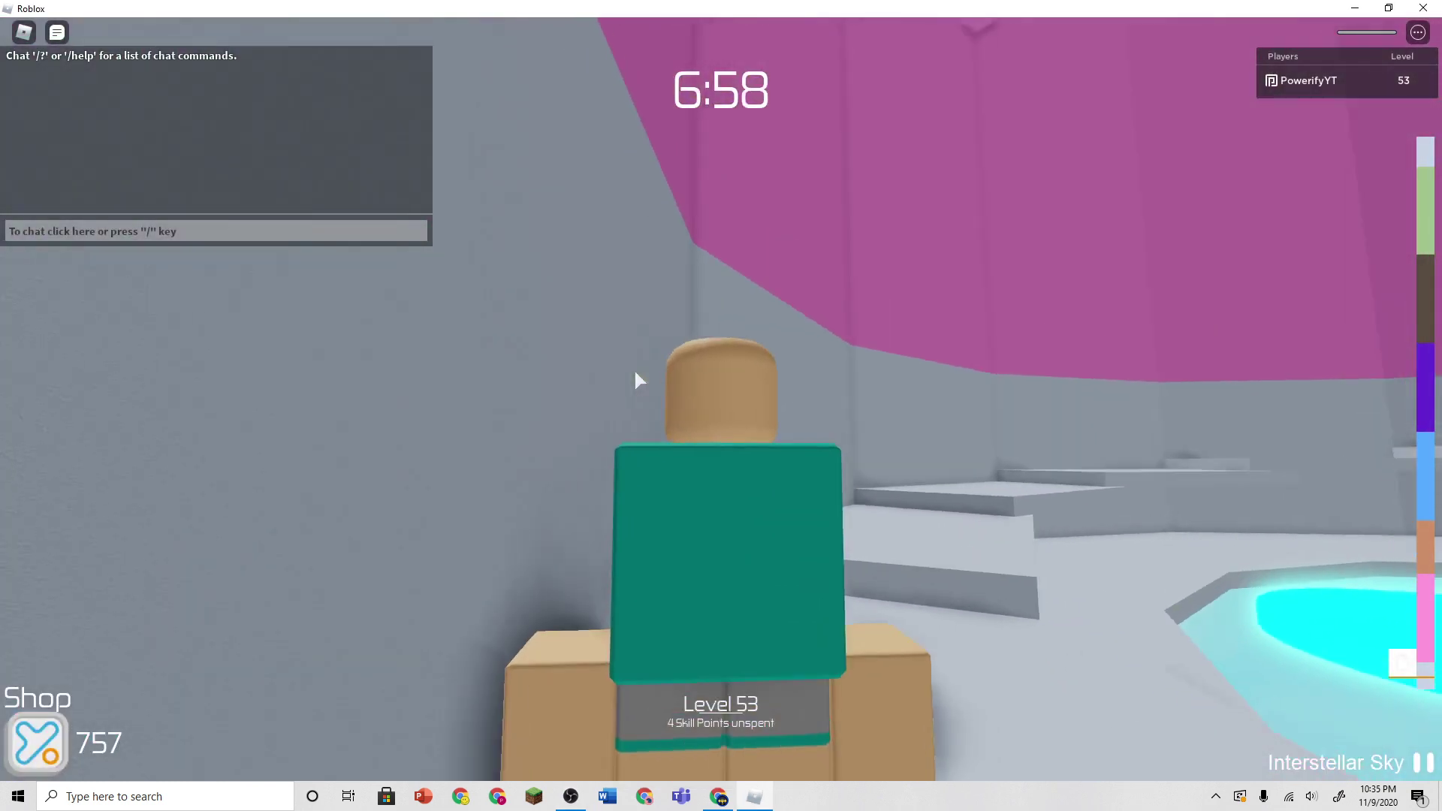
key(Right)
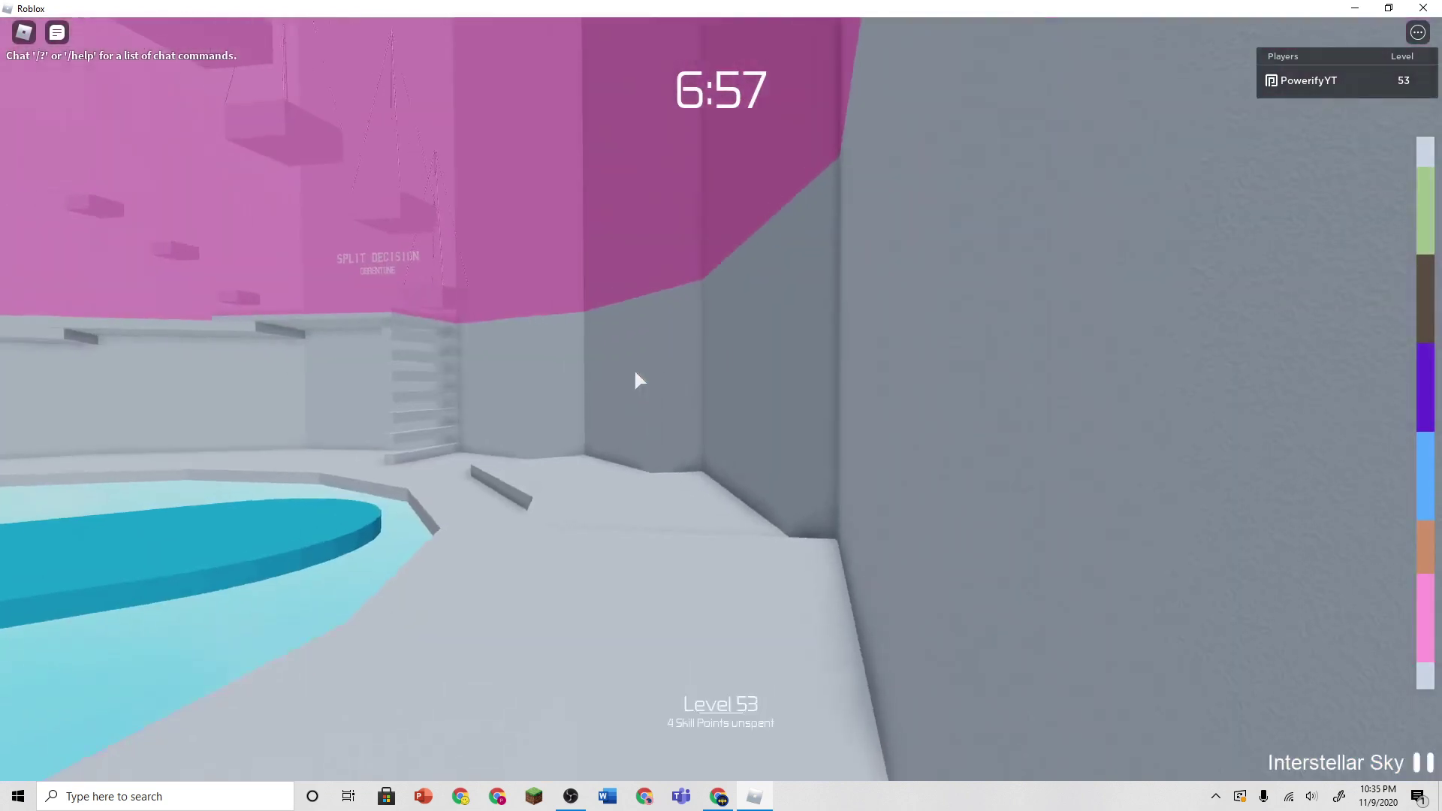
scroll(635, 371, down, 5)
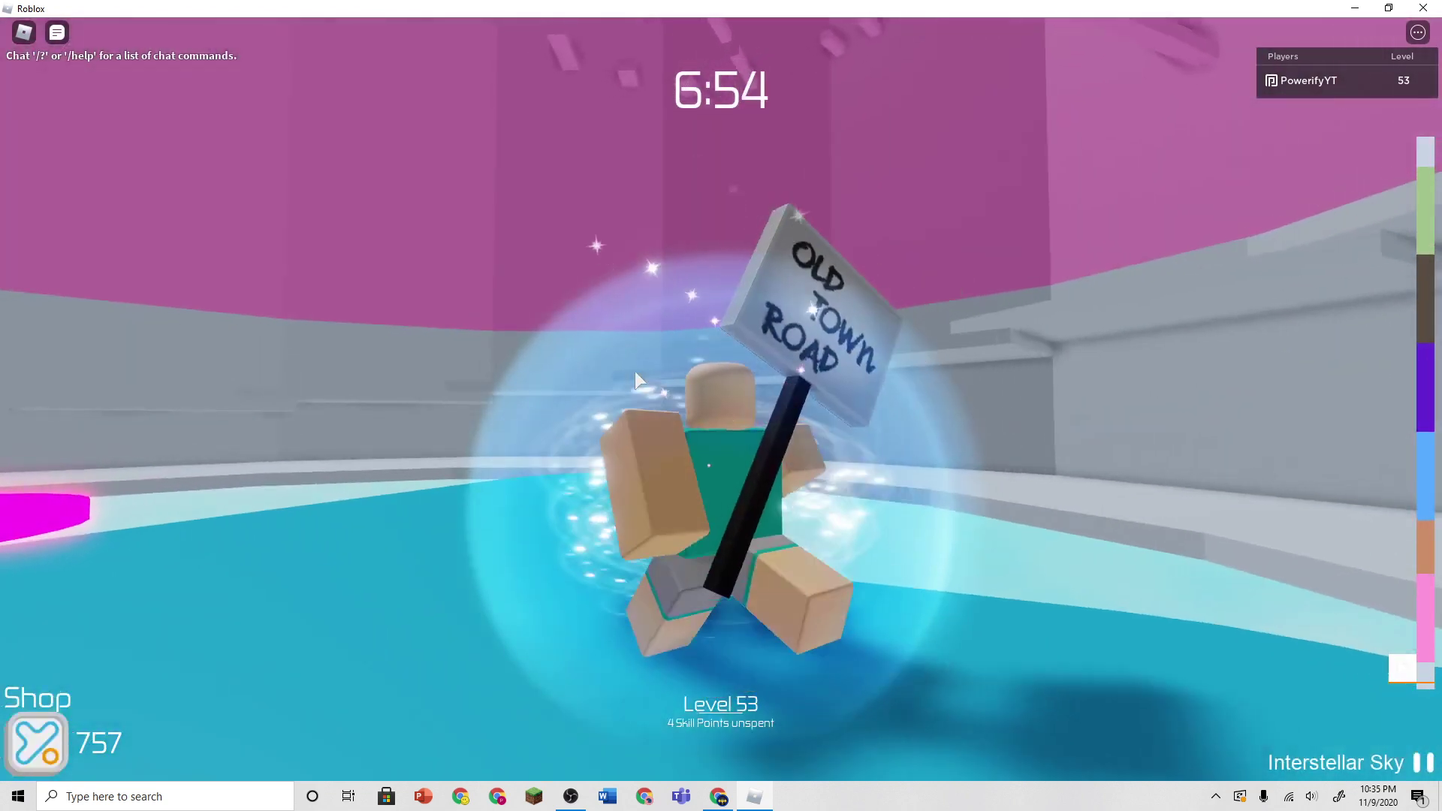
key(Right)
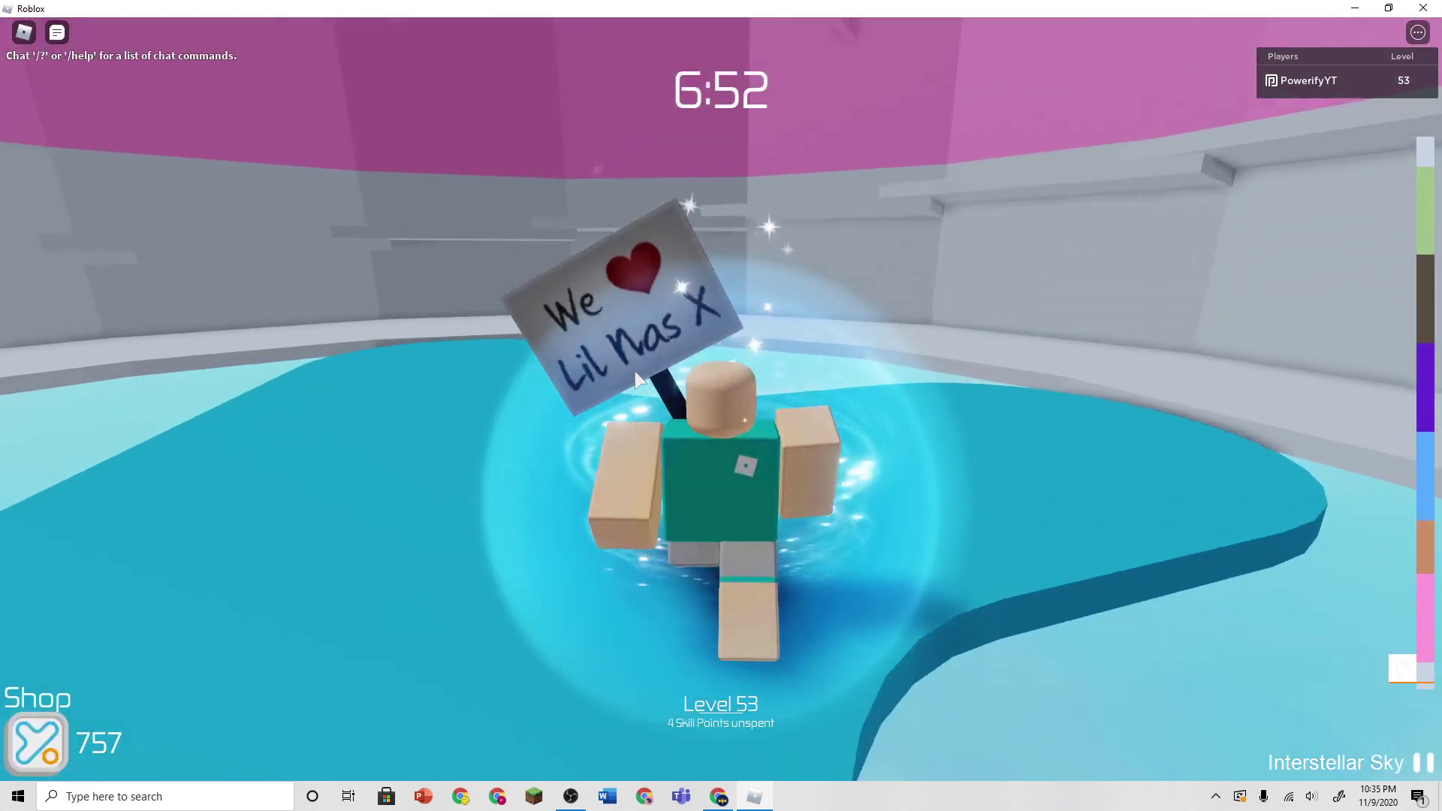
key(w)
key(w)
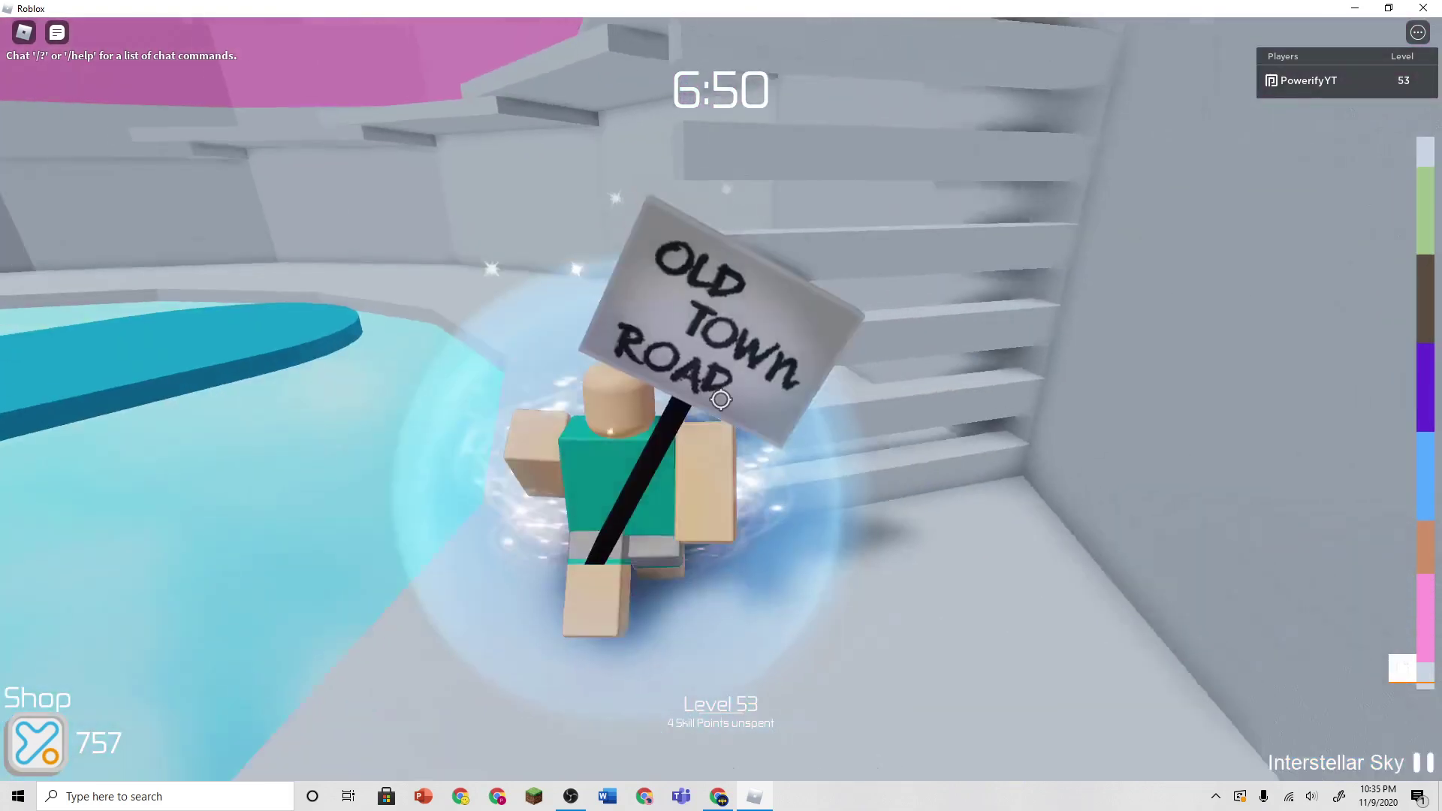
key(Right)
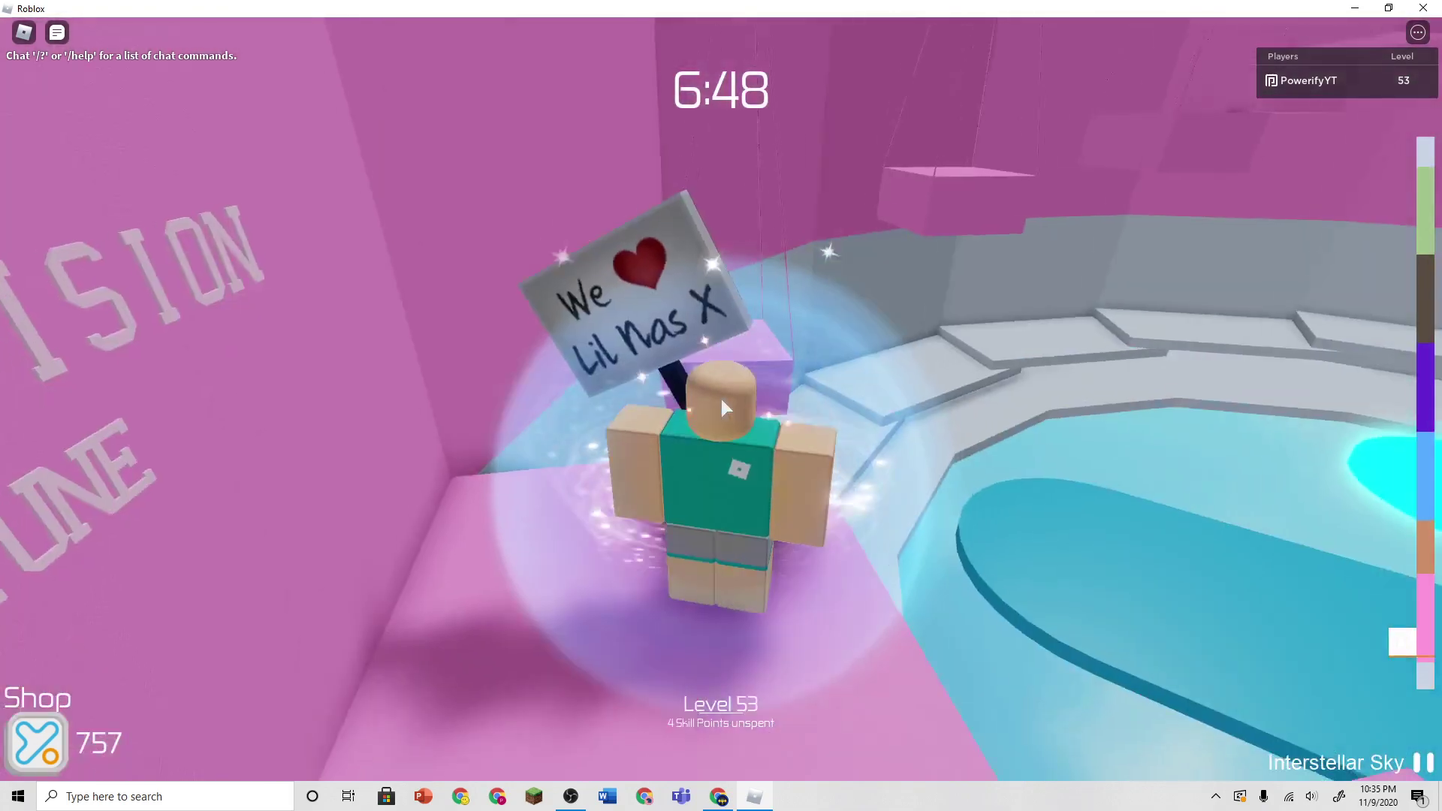
key(Right)
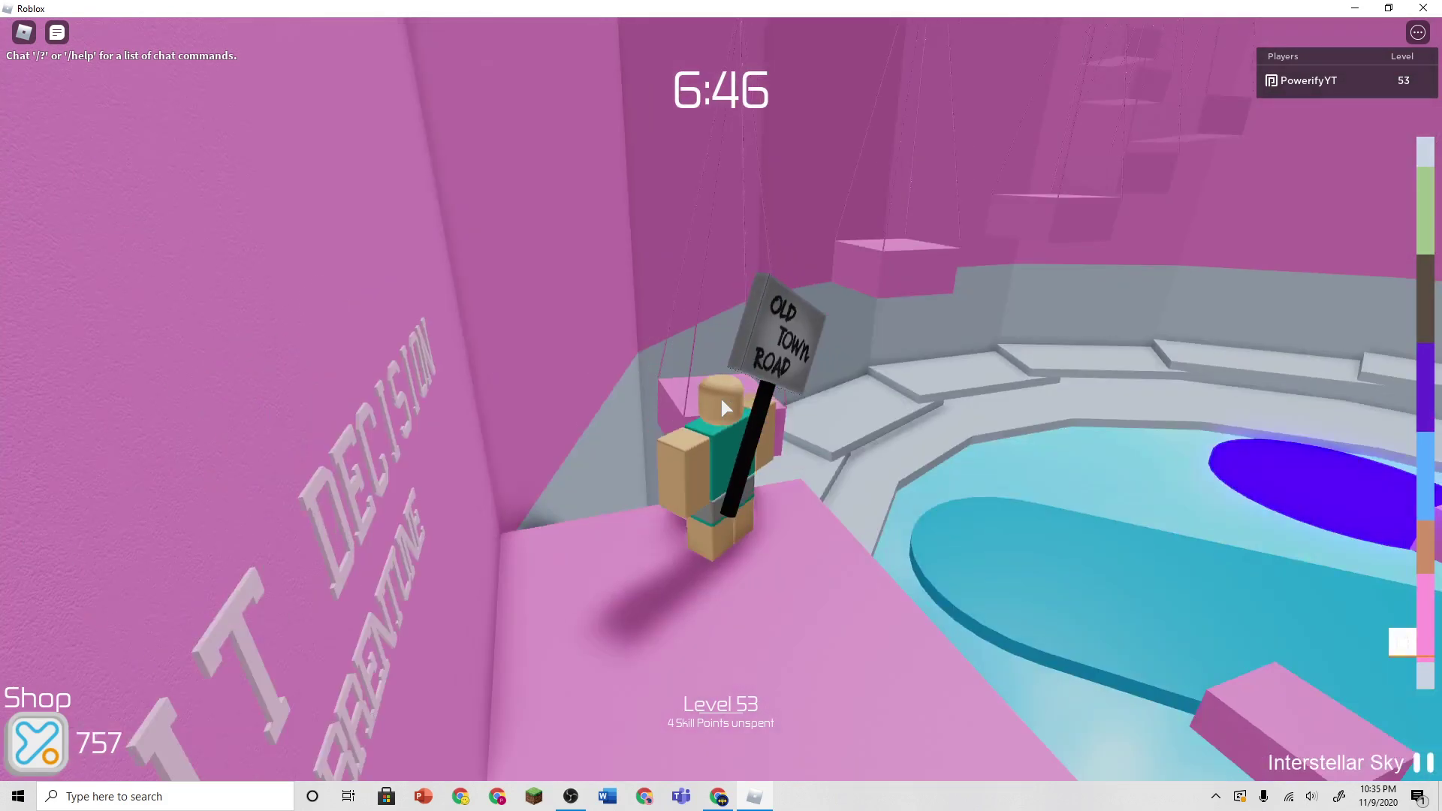
key(w)
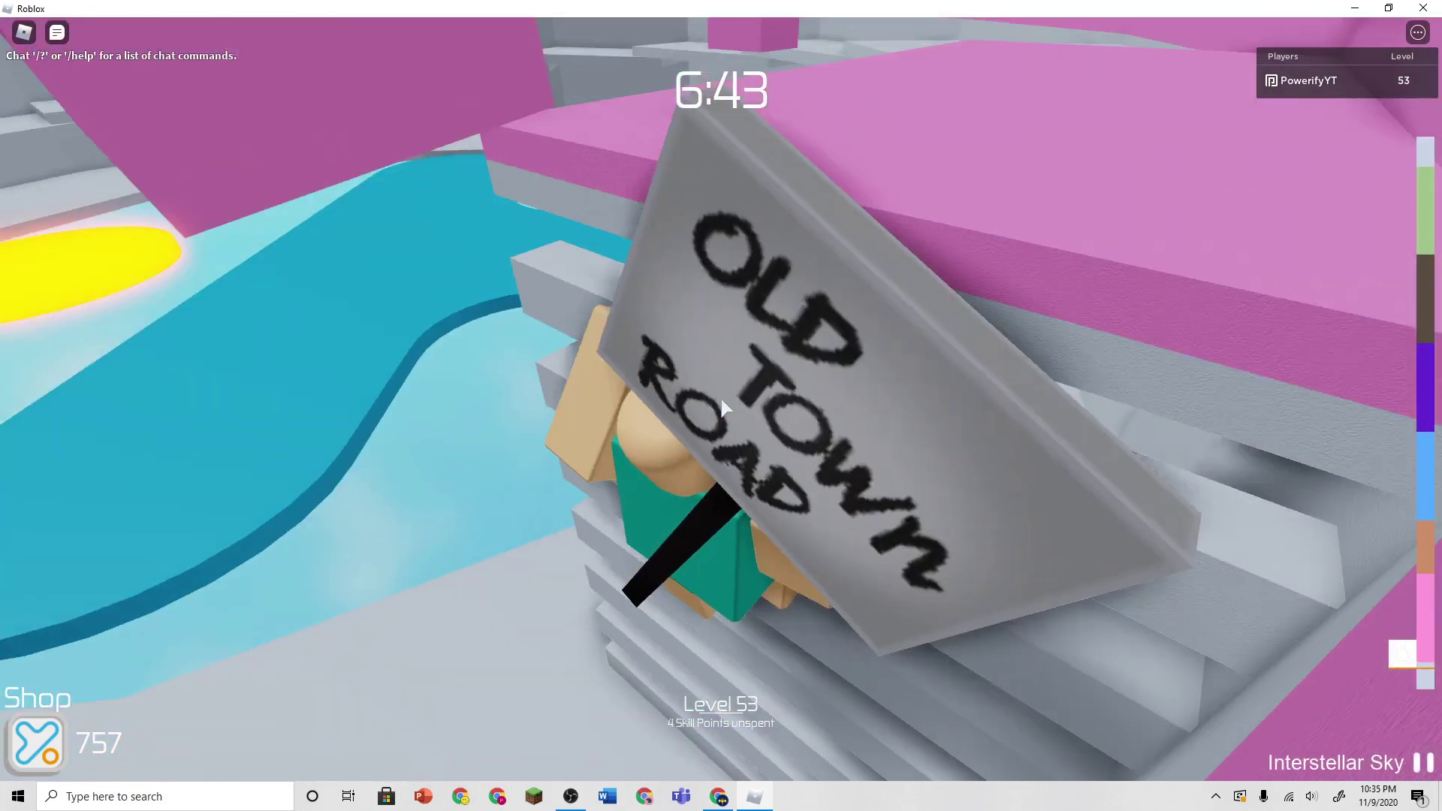
scroll(724, 408, down, 5)
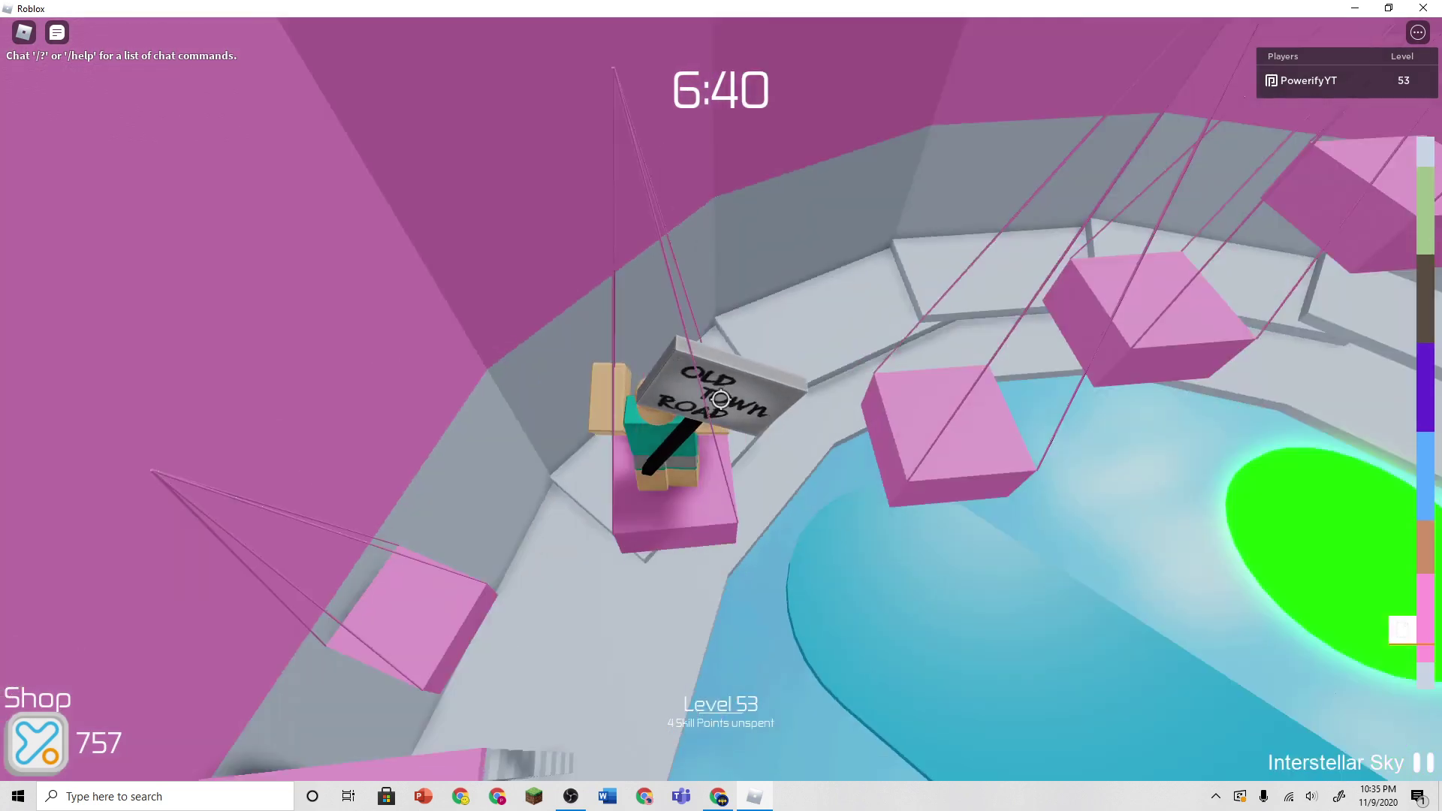
drag(720, 401, 721, 400)
Step: Leave the game for the browser and switch to the Roblox catalog page
key(alt+Tab)
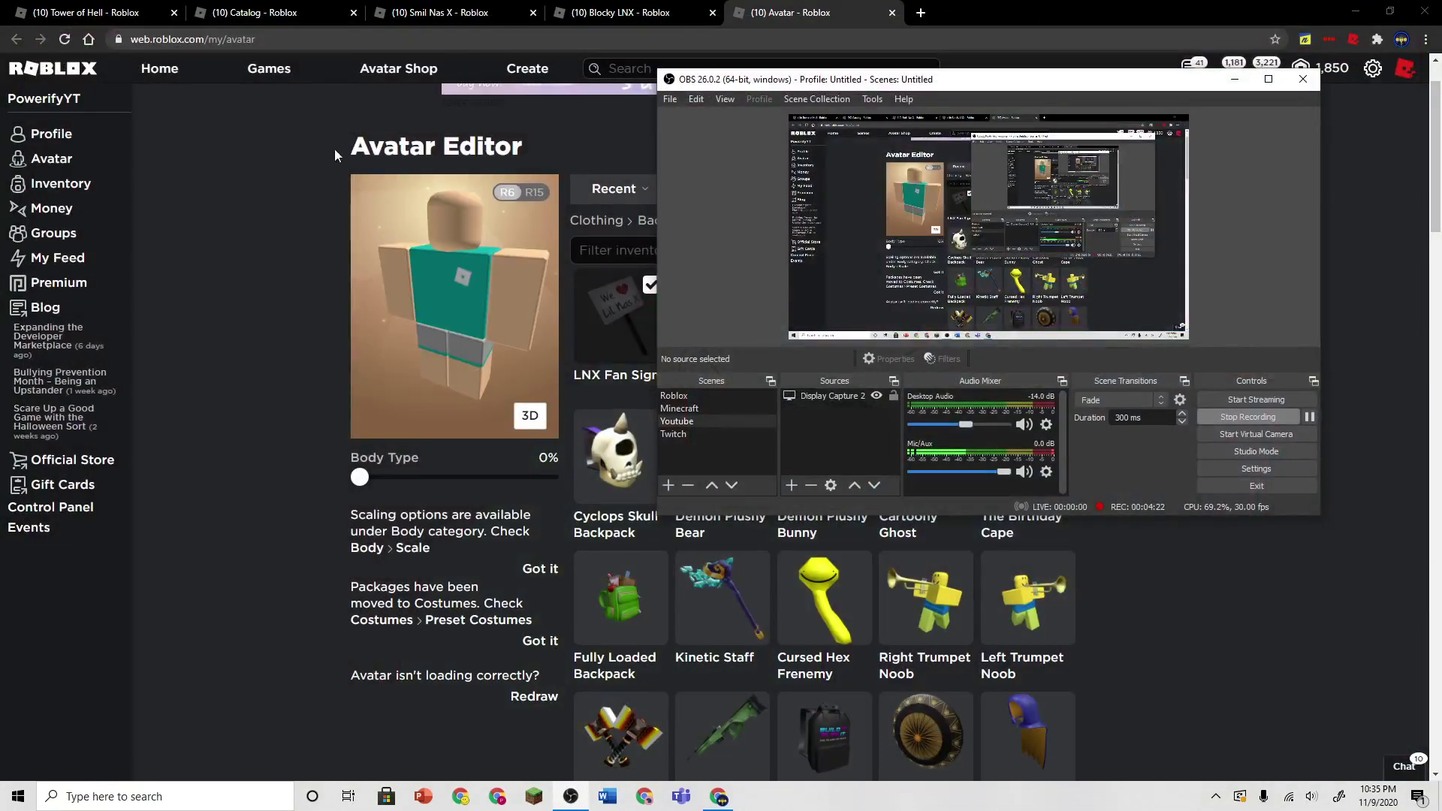
click(335, 148)
click(253, 12)
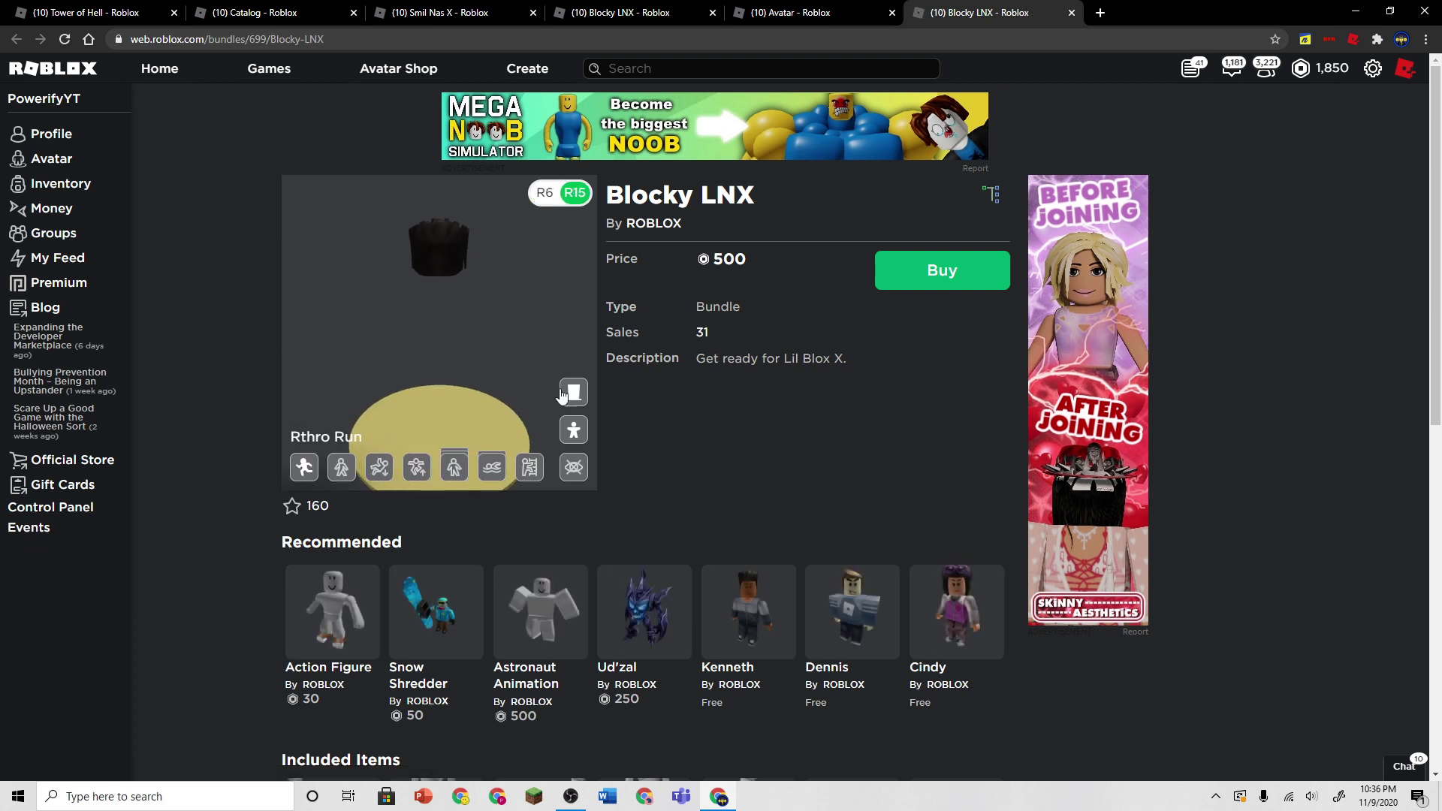
Step: Toggle the Blocky LNX preview's body type and review its outfit and body scale options
click(560, 194)
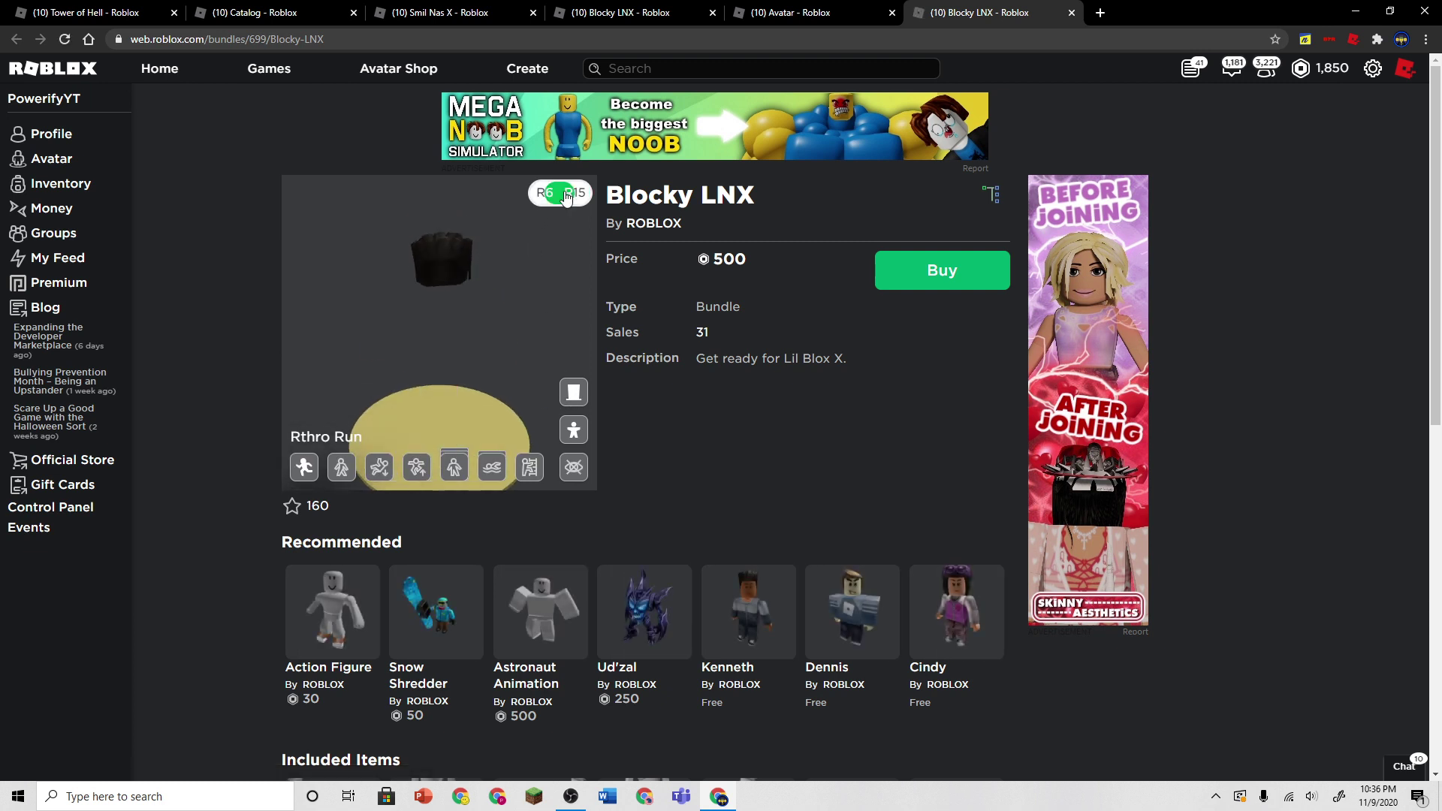
click(573, 430)
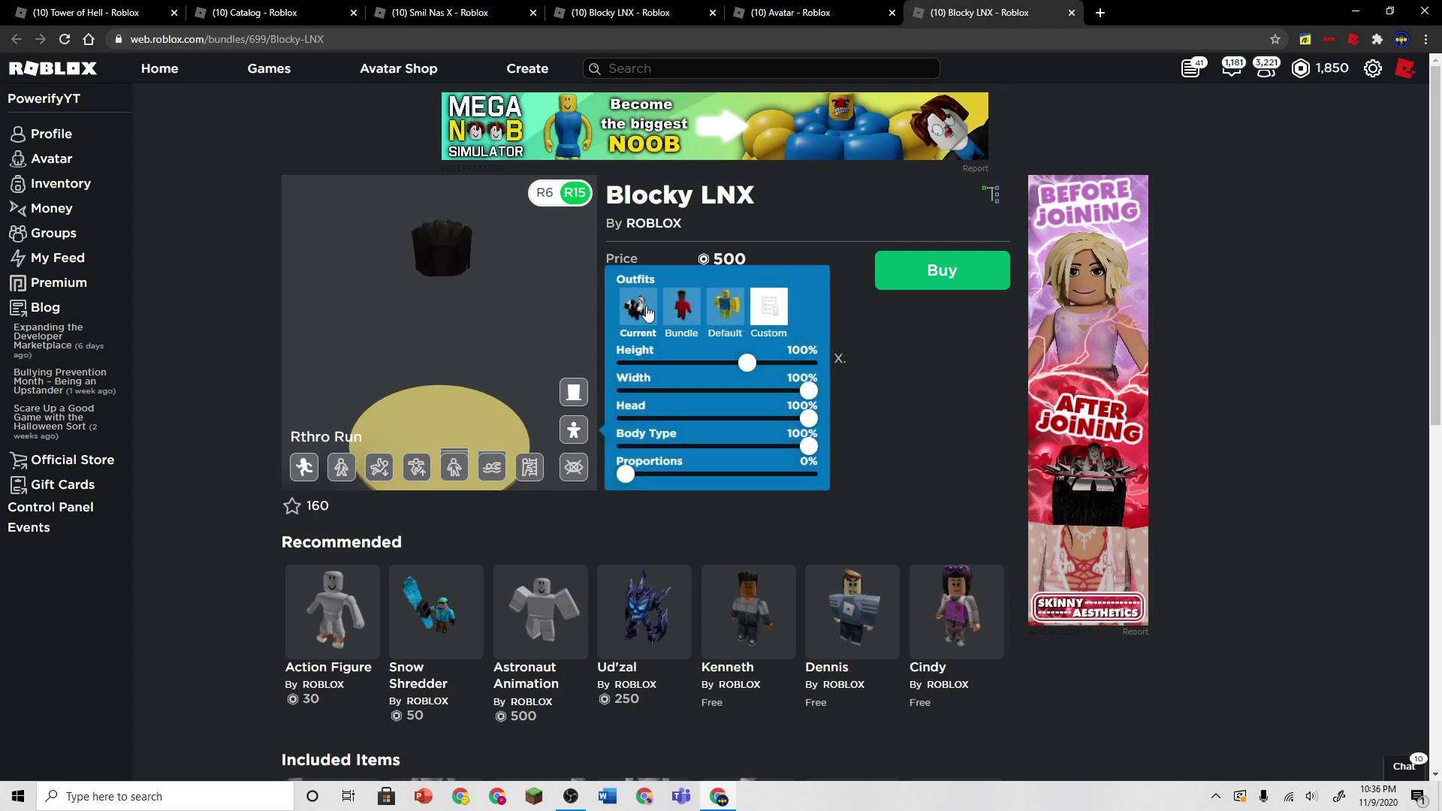
click(624, 386)
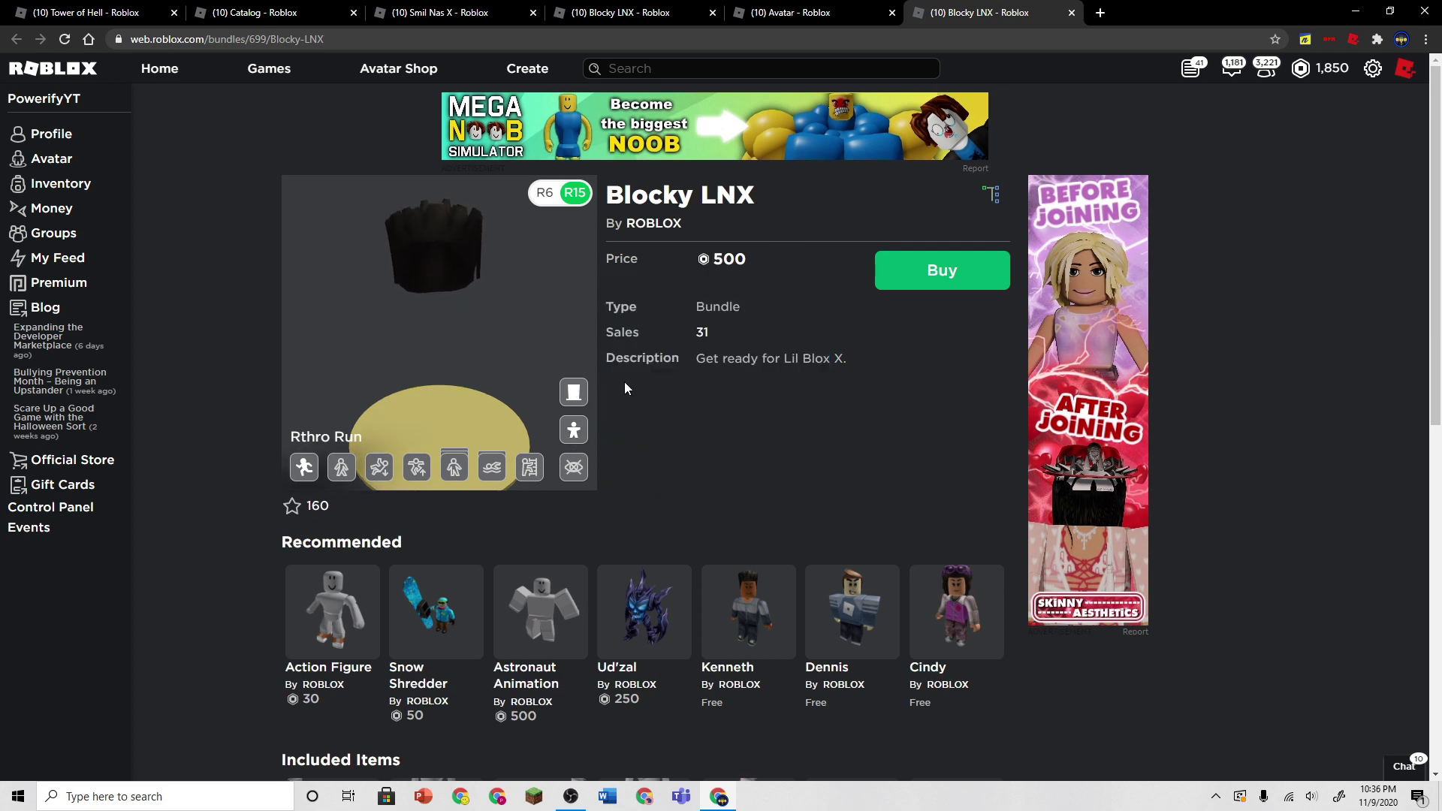
scroll(741, 360, down, 5)
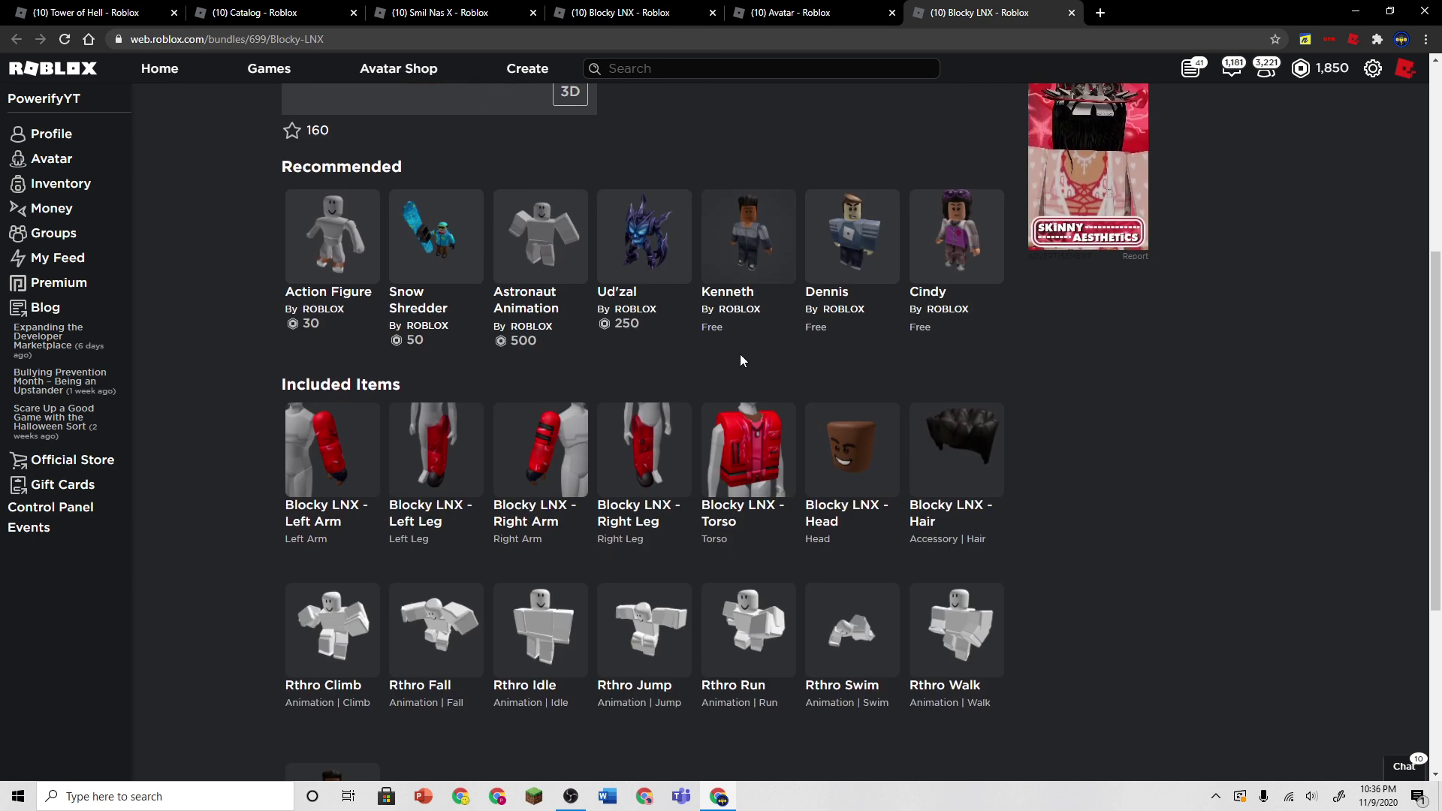
scroll(746, 366, up, 6)
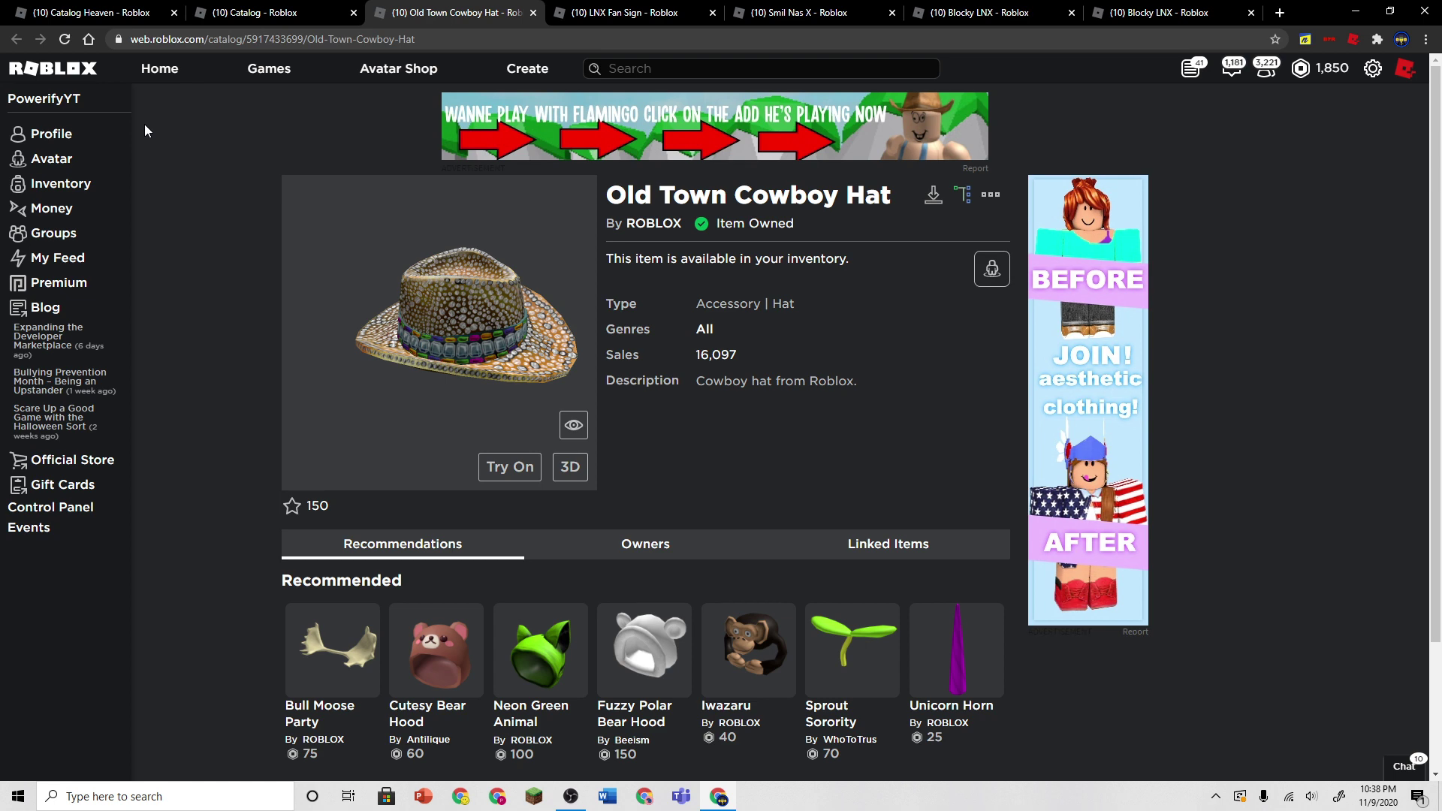
Step: Look over the LNX Fan Sign page, then switch to the Smil Nas X face page
click(626, 12)
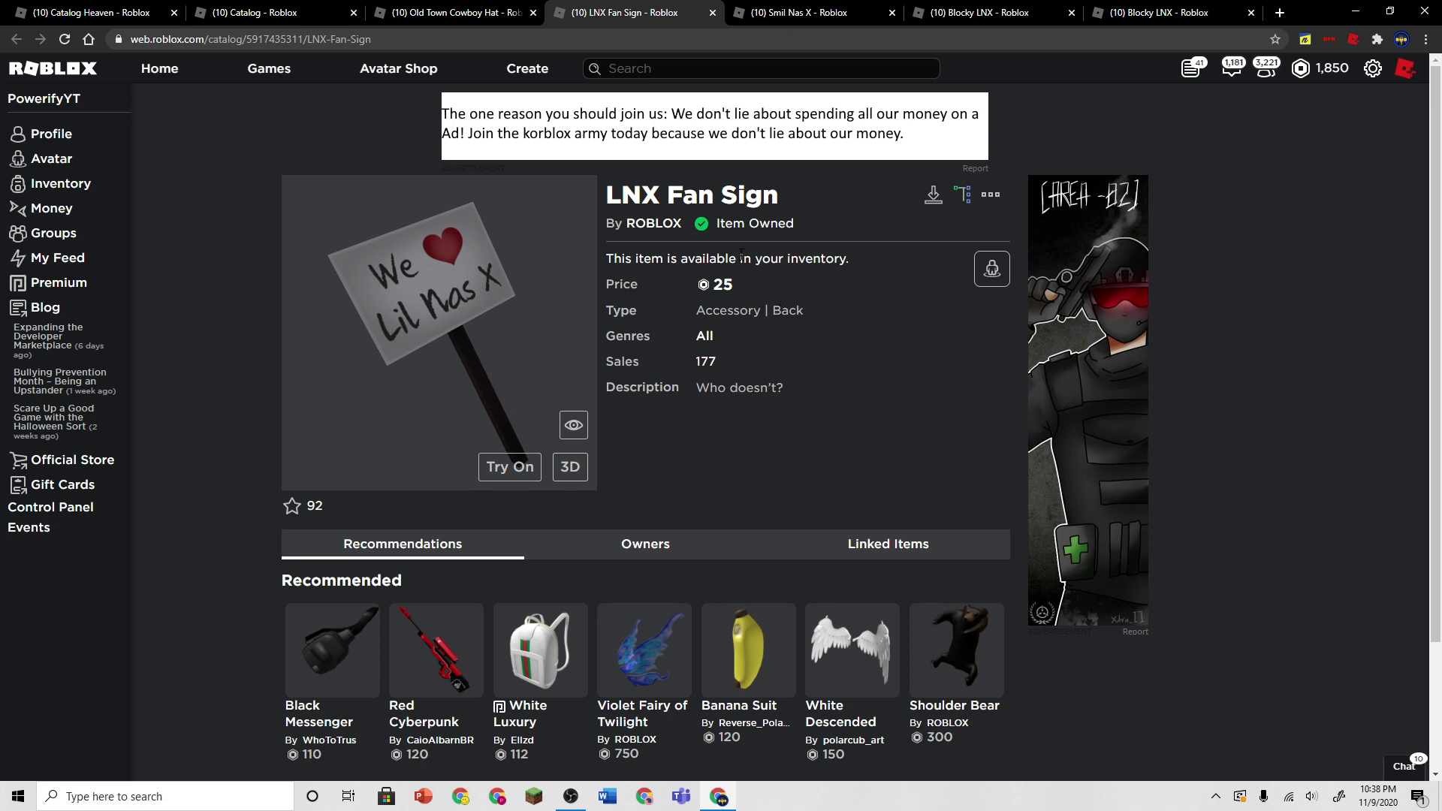
click(802, 12)
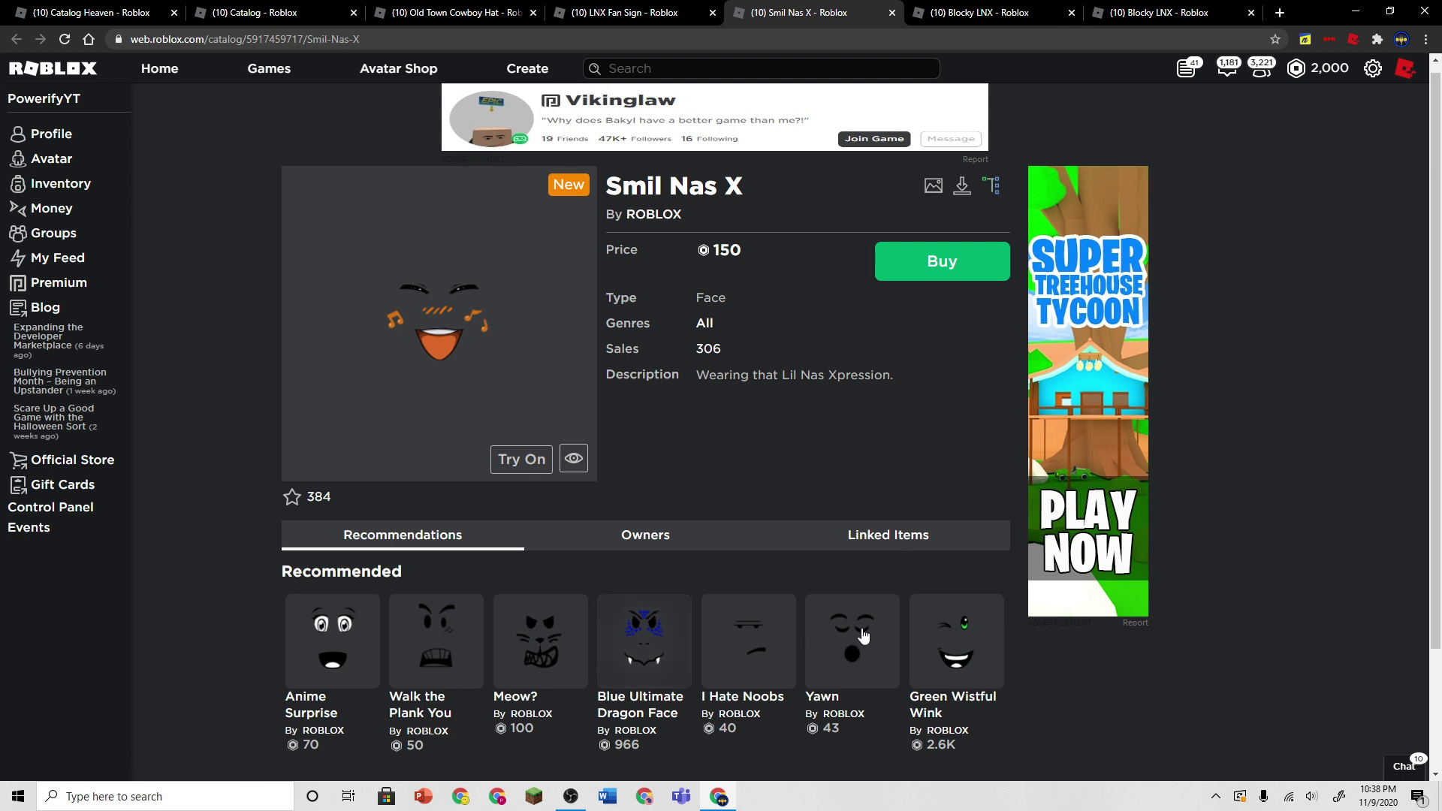
mouse_move(956, 641)
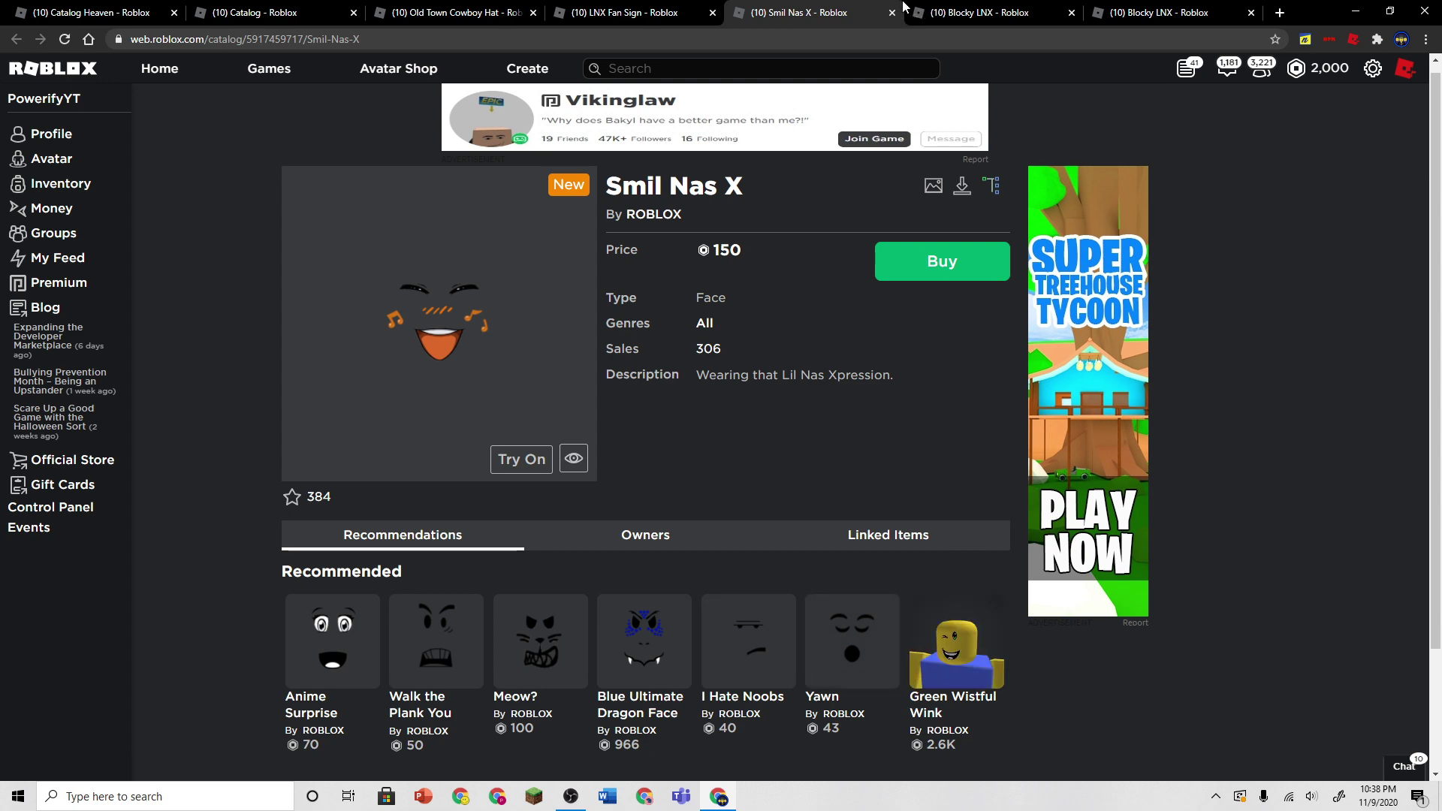
Step: Open the Green Wistful Wink face in its own tab, view it in 2D, then close it
drag(905, 9, 905, 10)
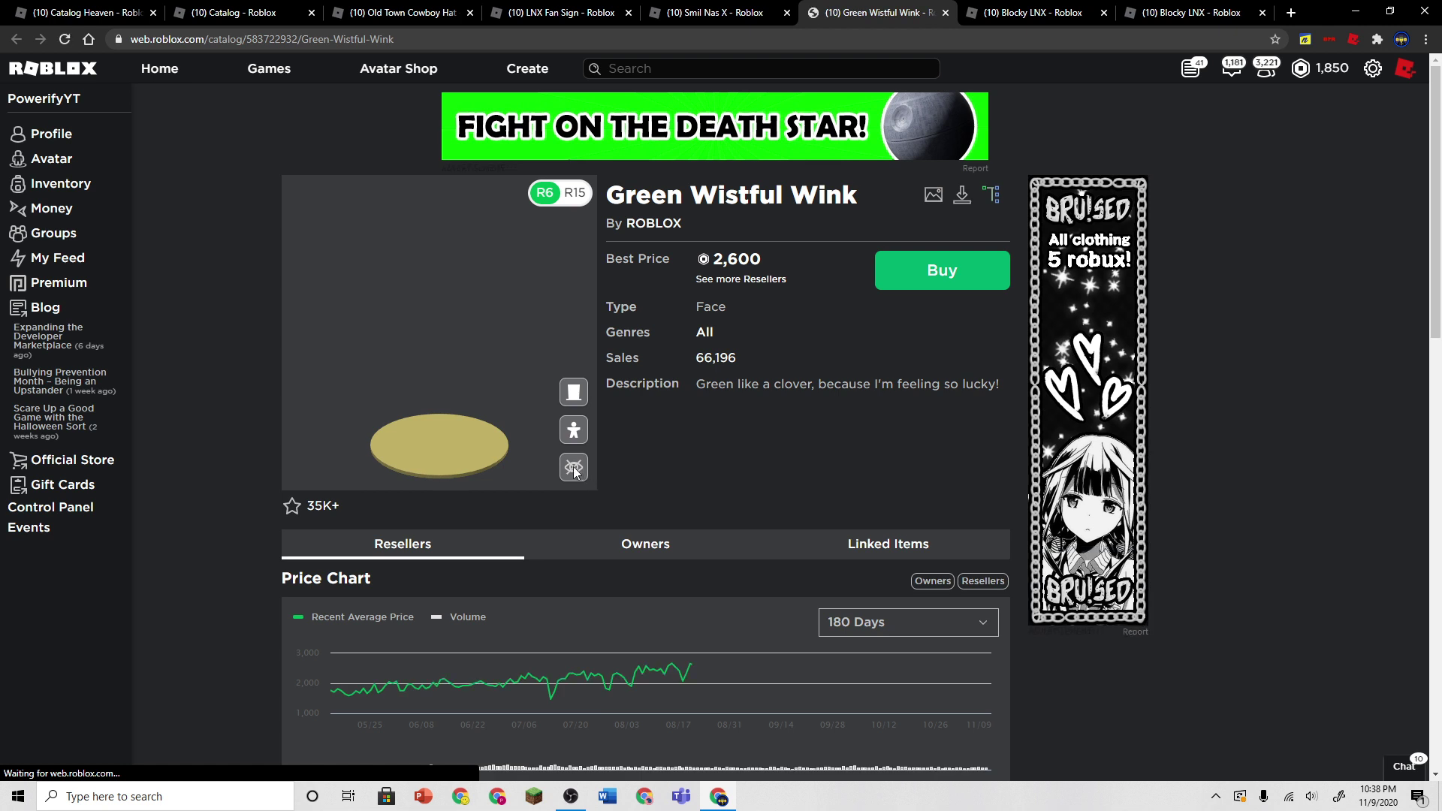
click(574, 470)
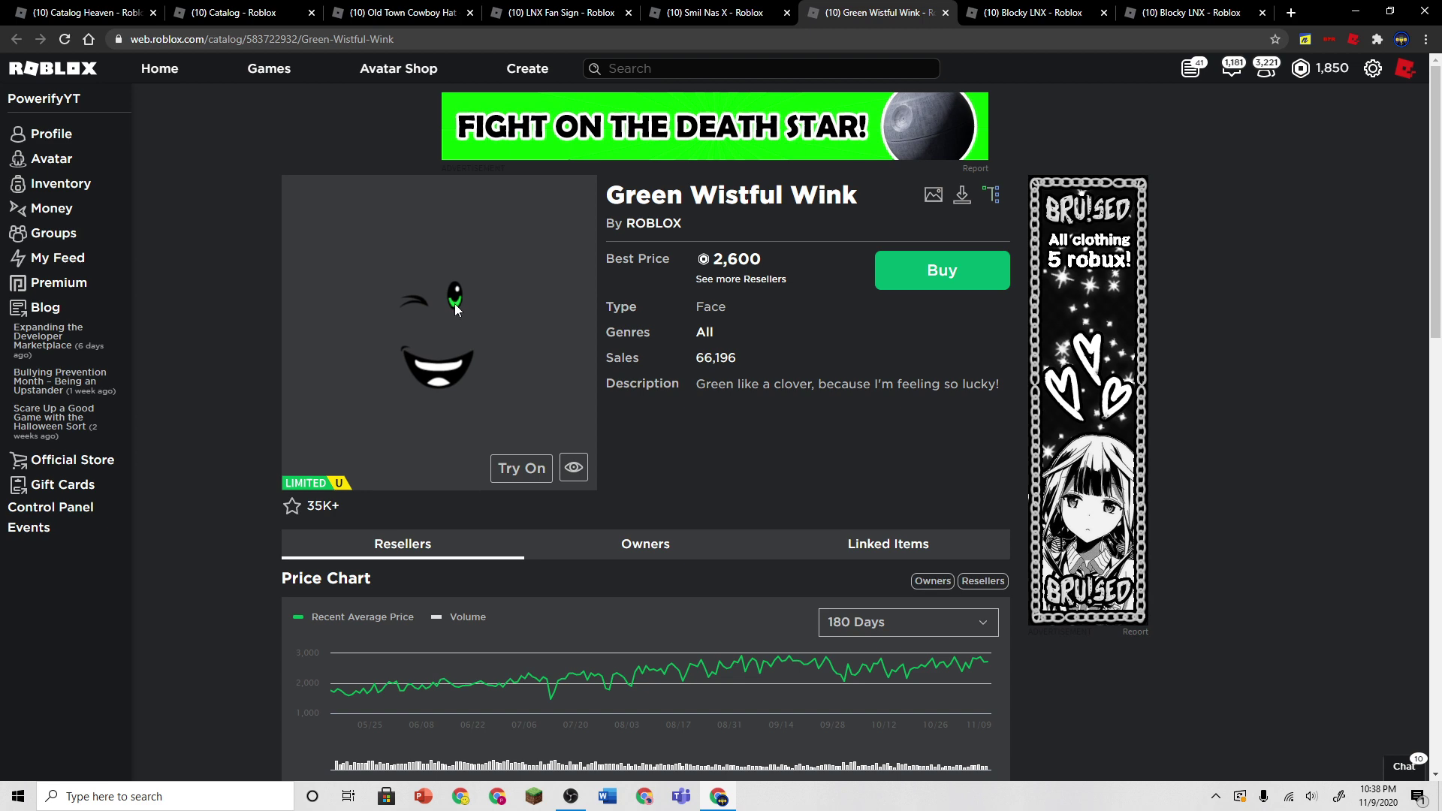
click(946, 13)
click(699, 13)
Step: Switch back through the LNX Fan Sign and Smil Nas X tabs to the Blocky LNX bundle
click(561, 13)
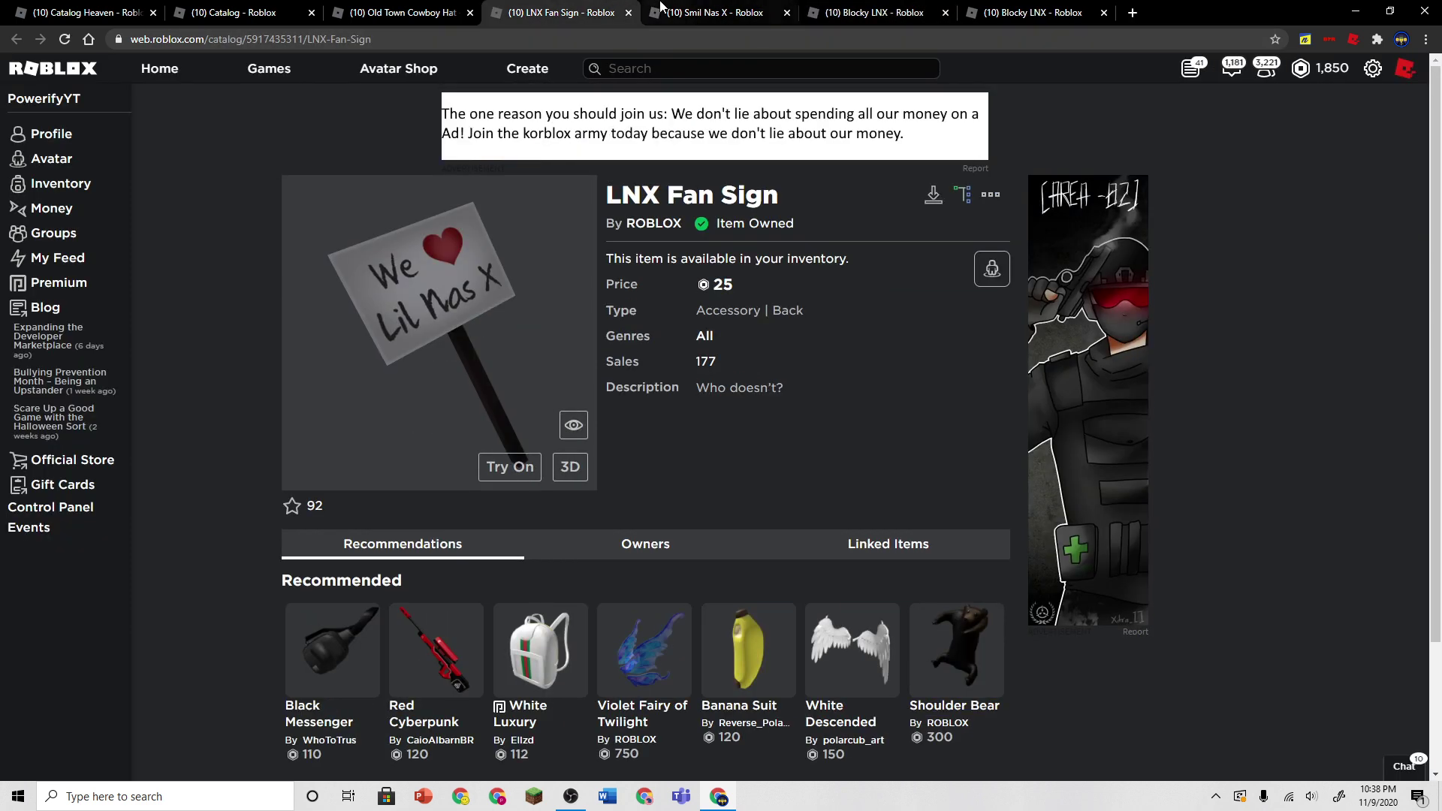
click(699, 12)
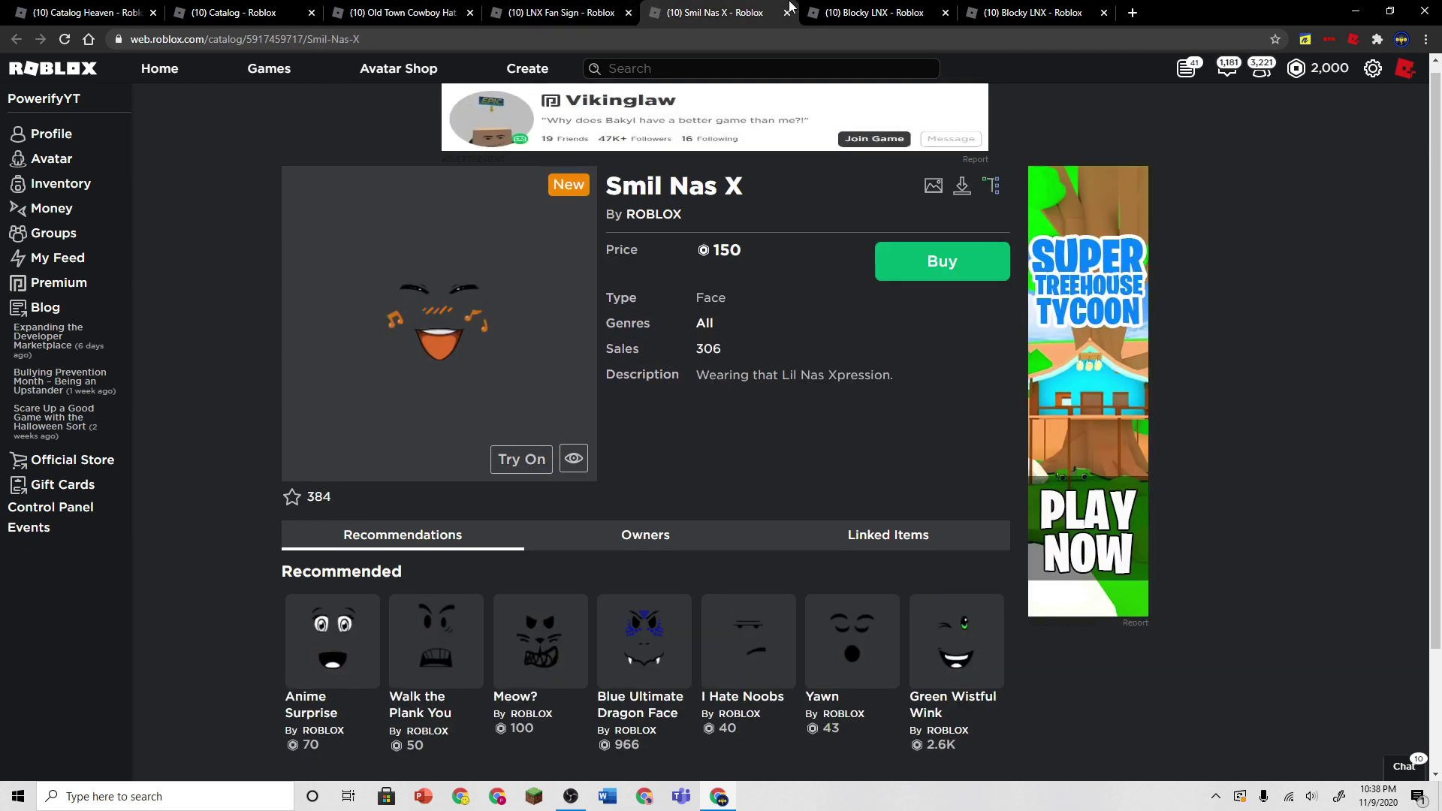
click(874, 12)
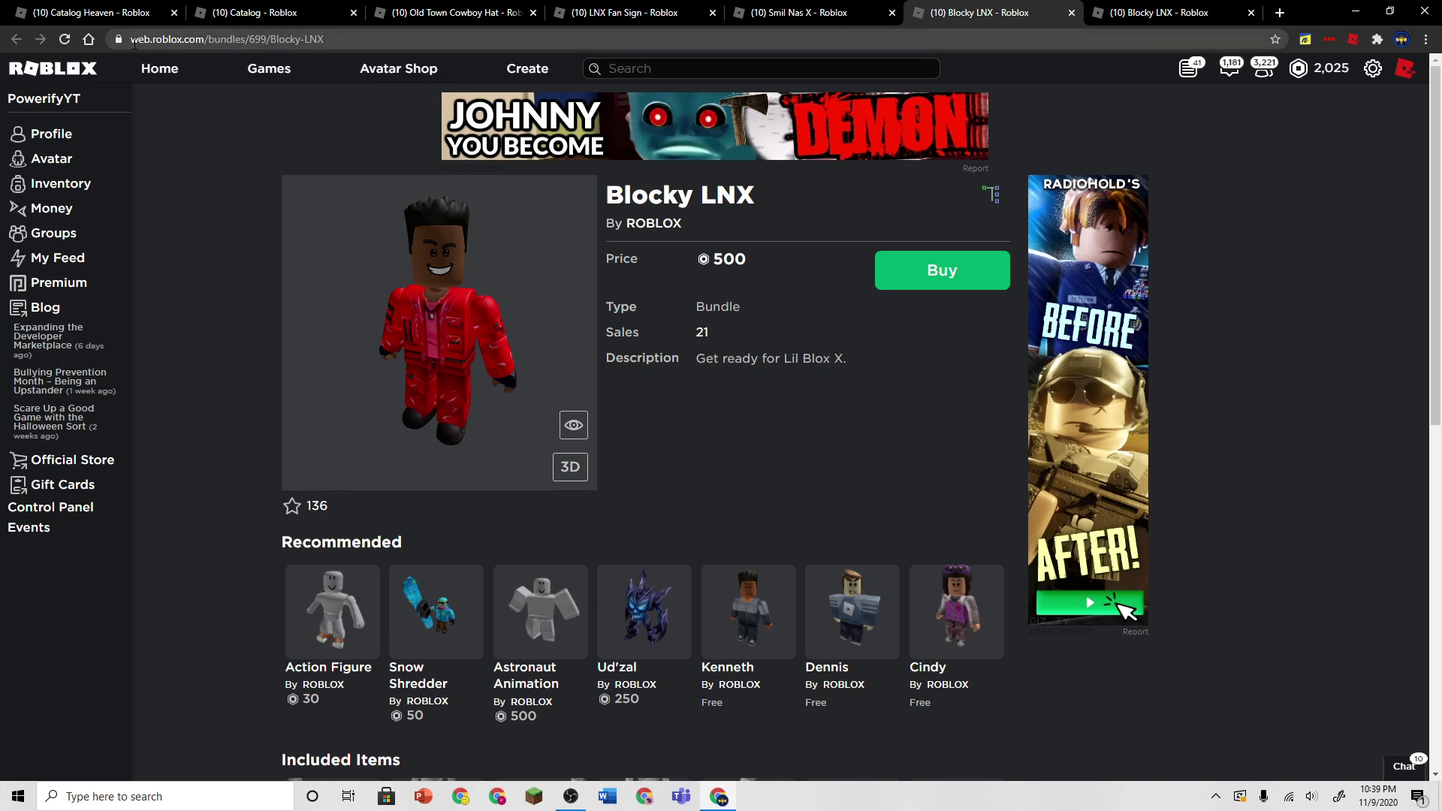
Step: Reload the Blocky LNX bundle page and try the full bundle on the avatar preview
click(65, 39)
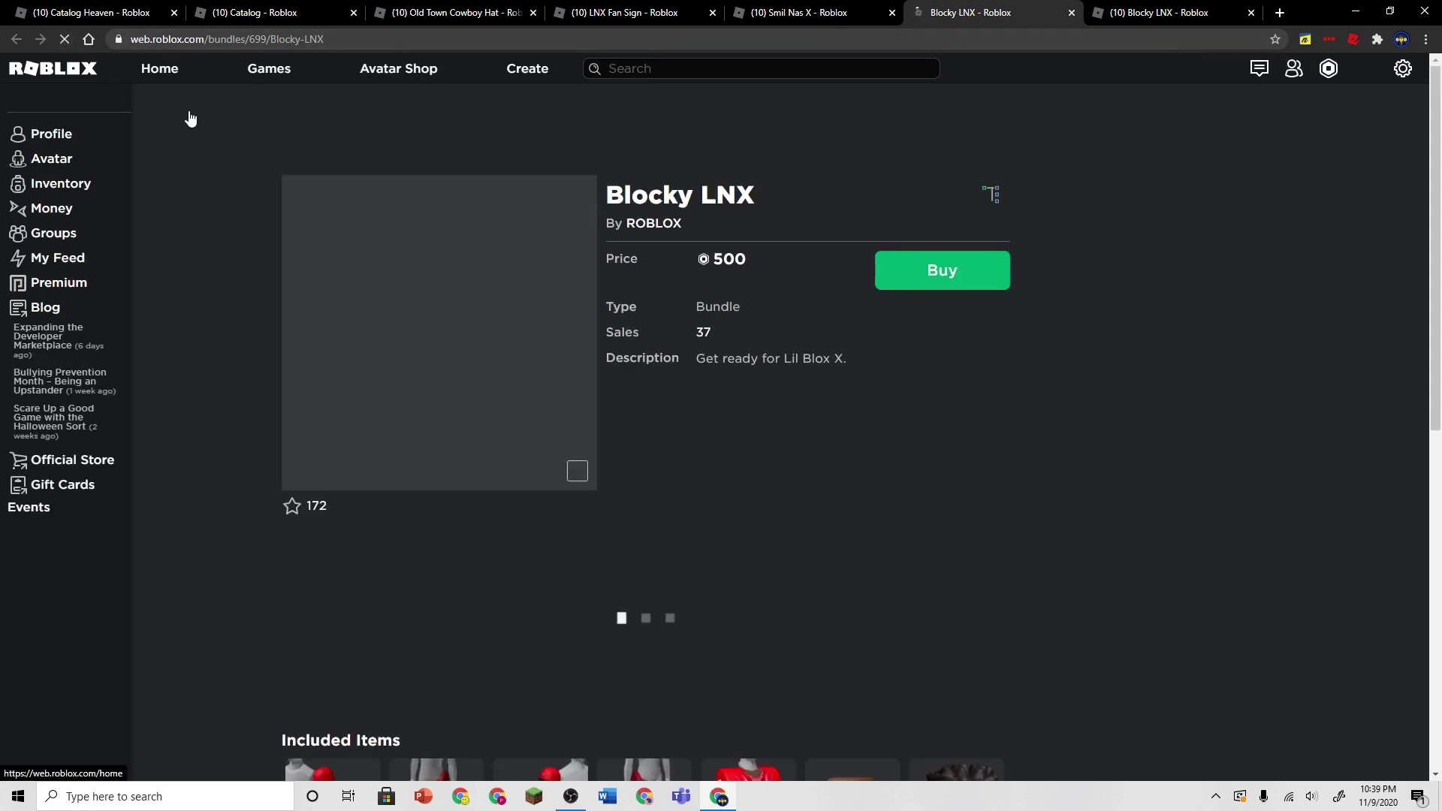
scroll(699, 399, down, 2)
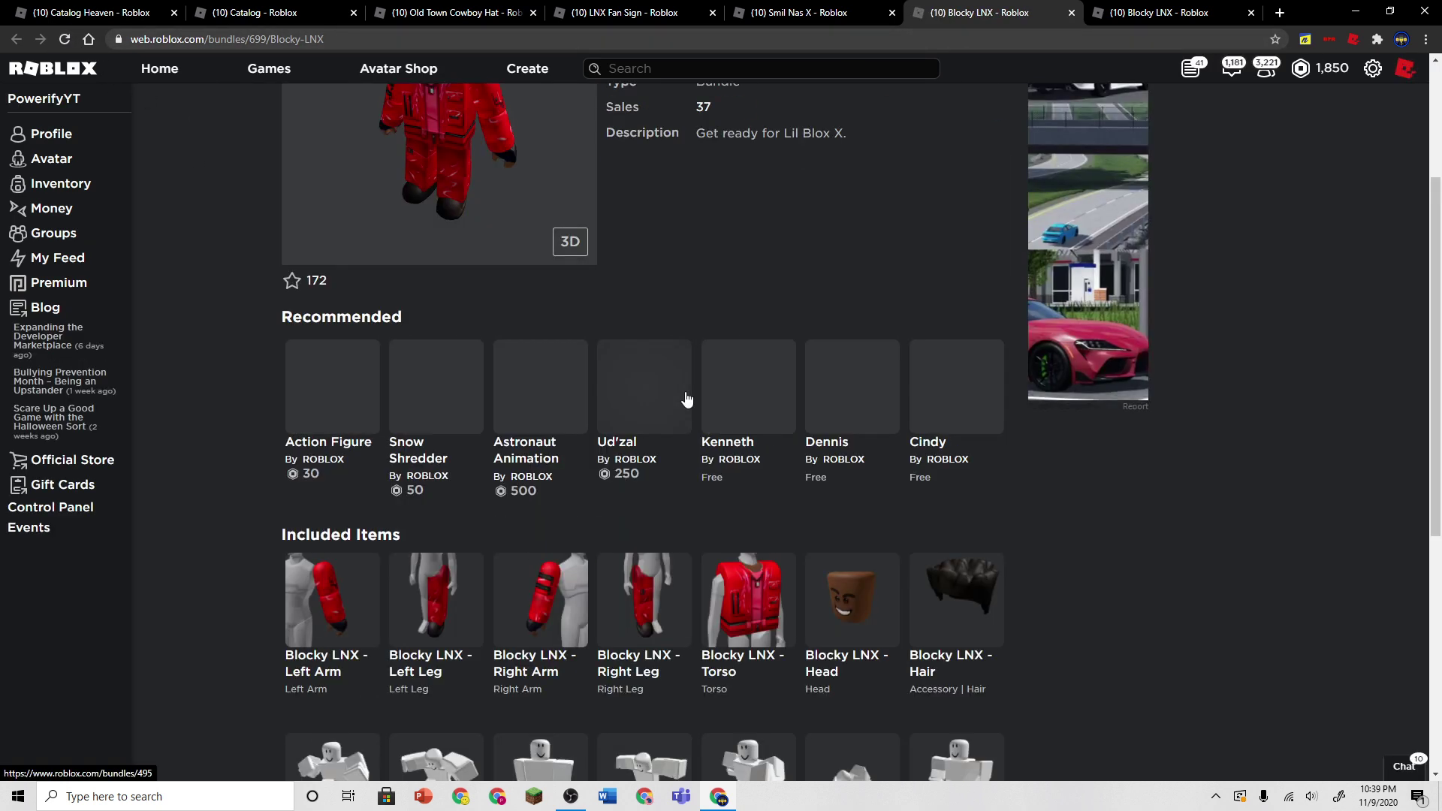
scroll(792, 355, down, 1)
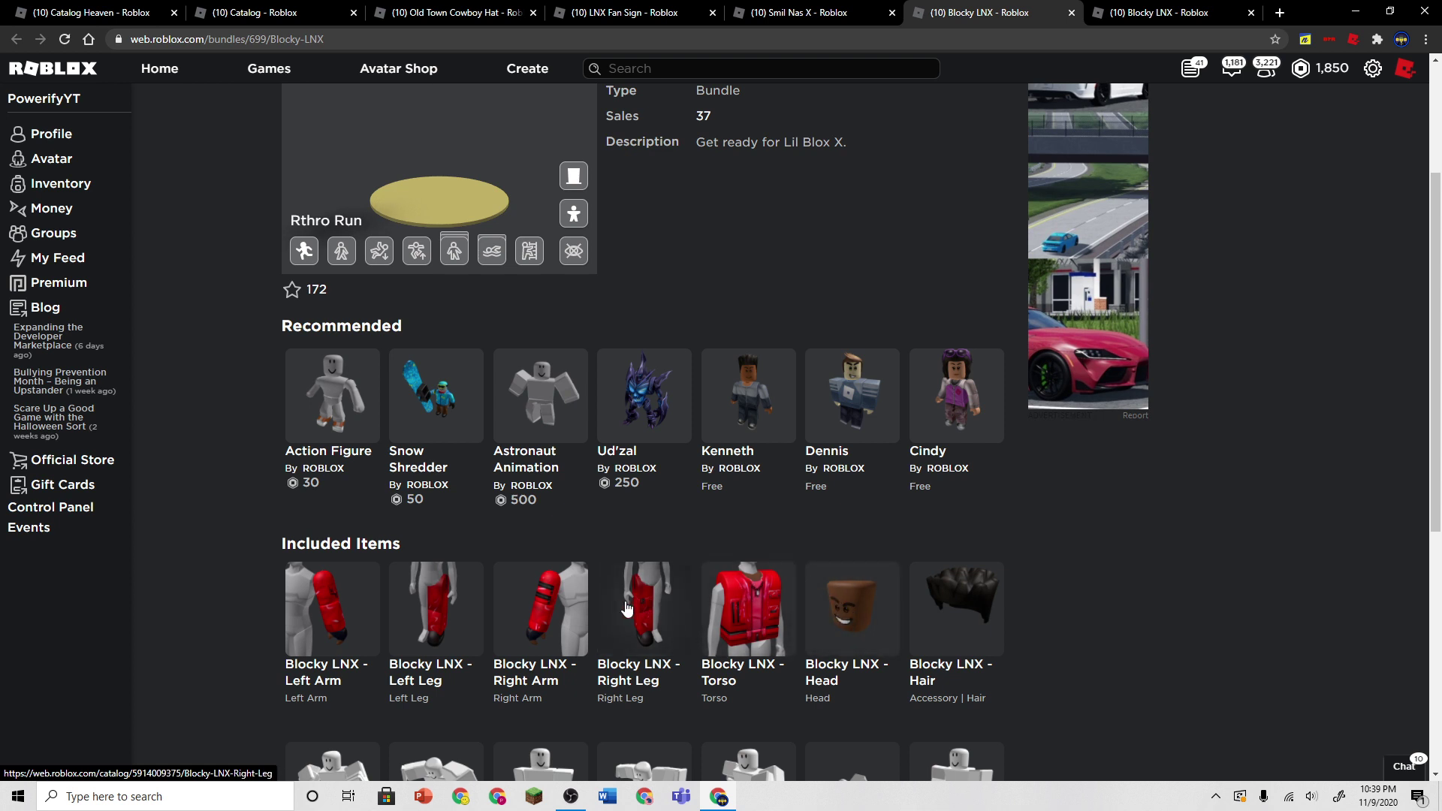
scroll(509, 549, up, 2)
scroll(591, 409, down, 1)
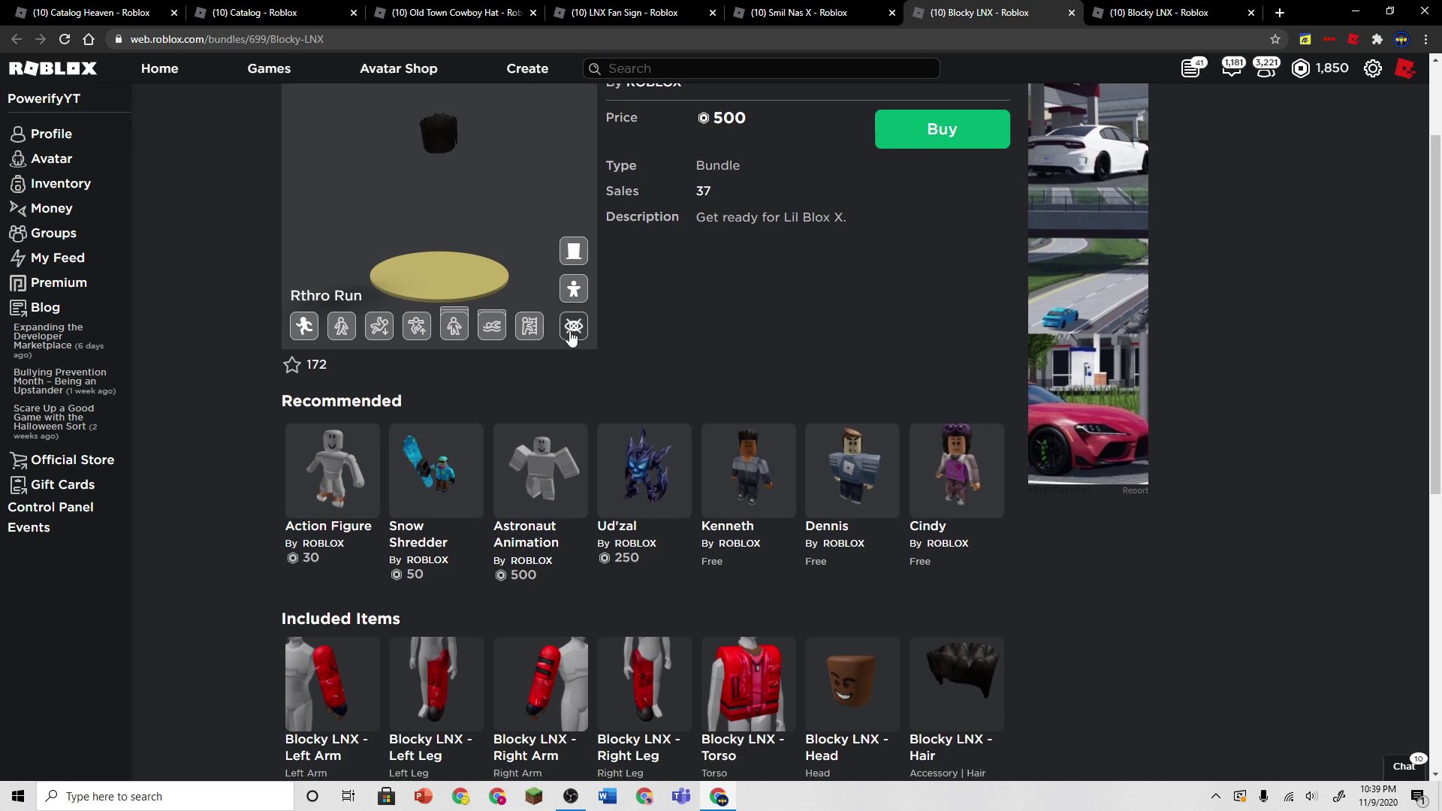
click(572, 333)
scroll(550, 322, up, 2)
scroll(598, 369, down, 3)
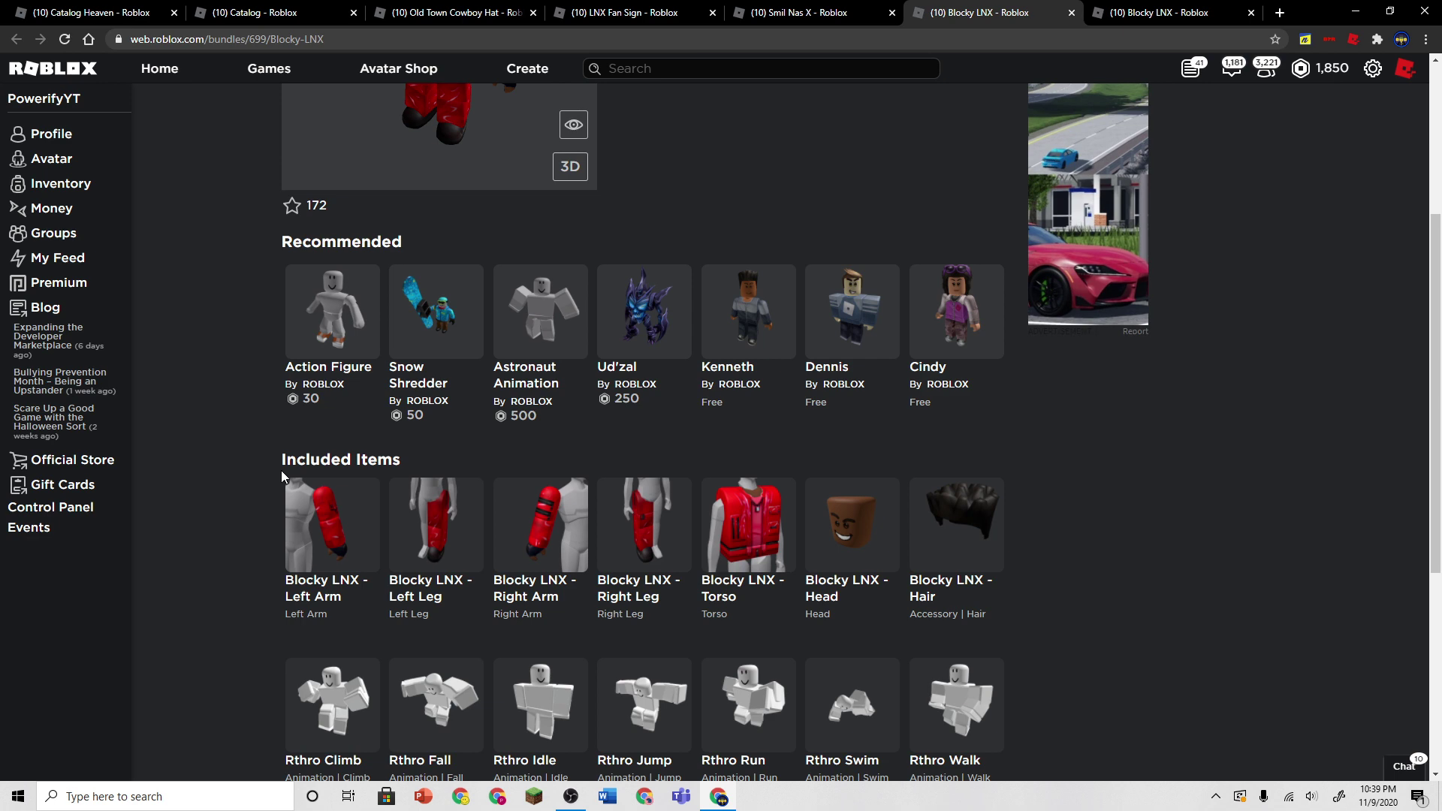
scroll(281, 470, up, 2)
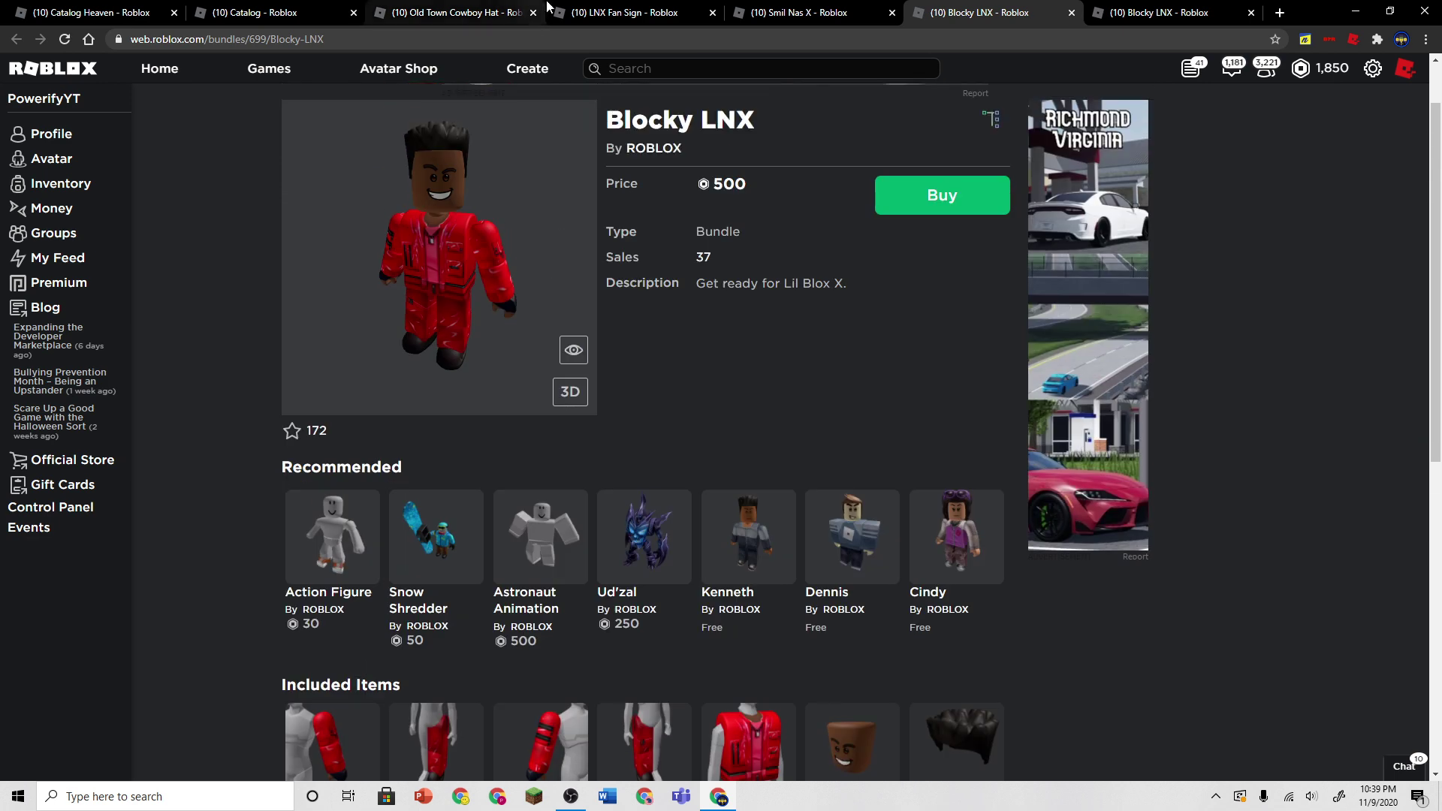
Step: Flip between the LNX Fan Sign and Smil Nas X tabs, then go to Old Town Cowboy Hat
click(626, 13)
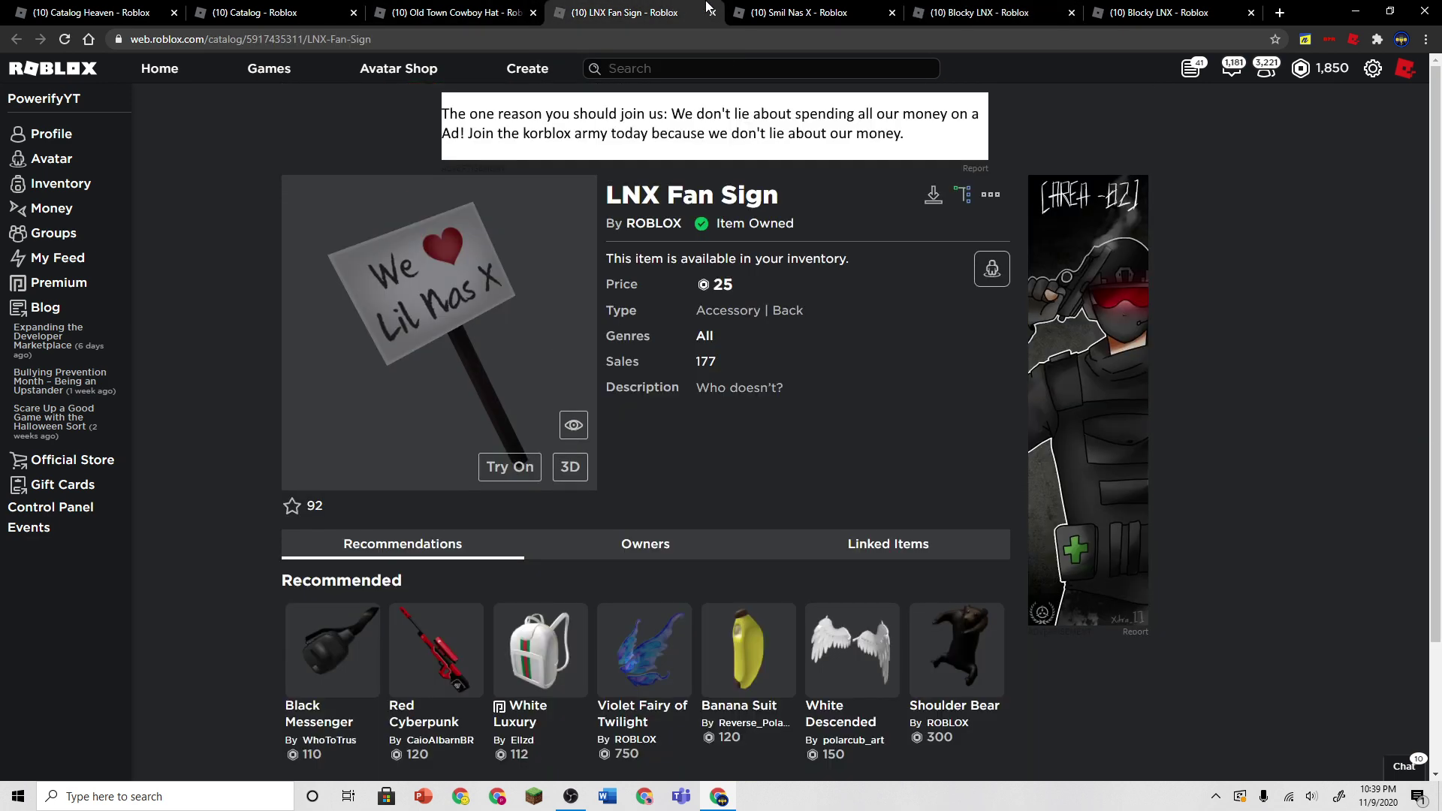
click(744, 13)
click(676, 13)
click(777, 13)
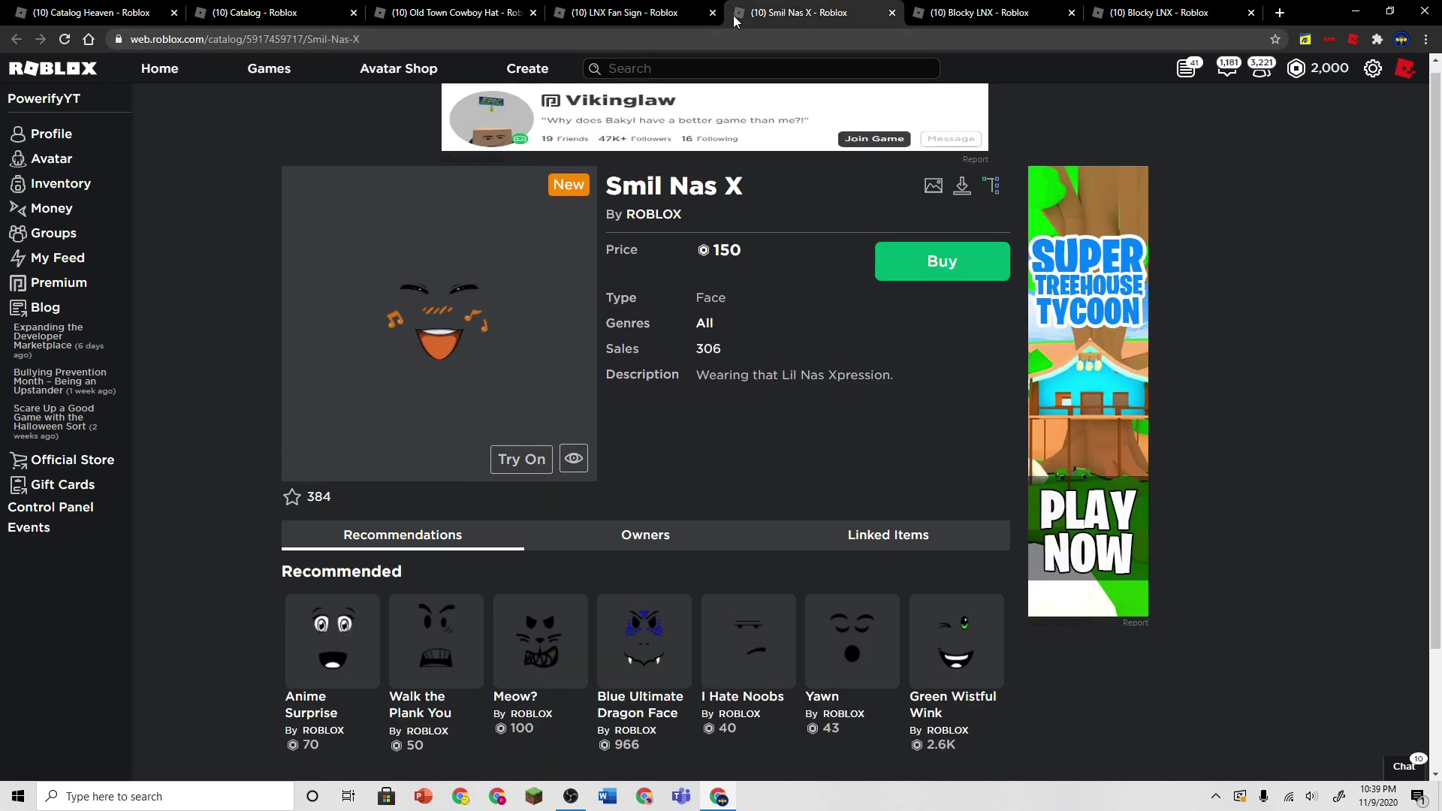
click(451, 12)
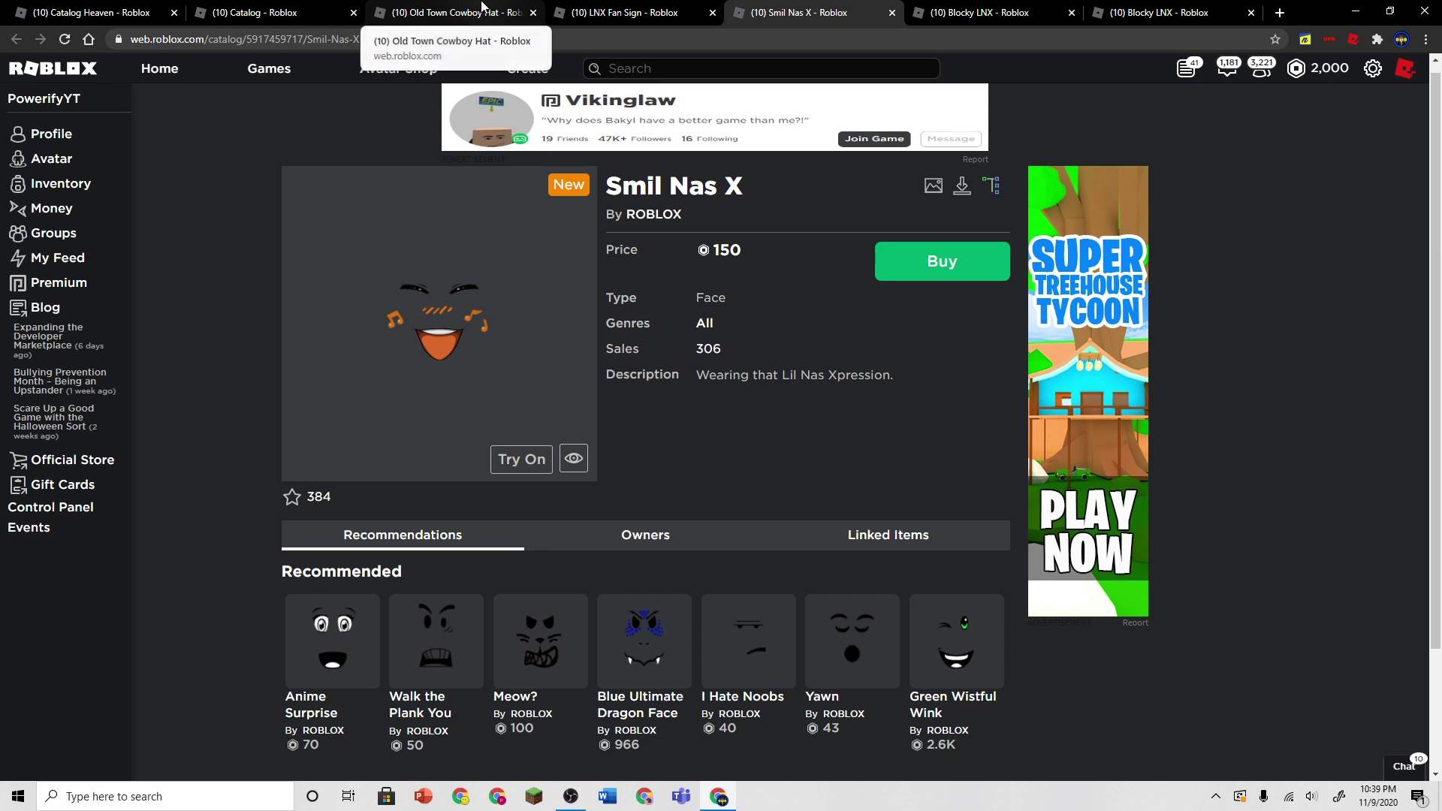